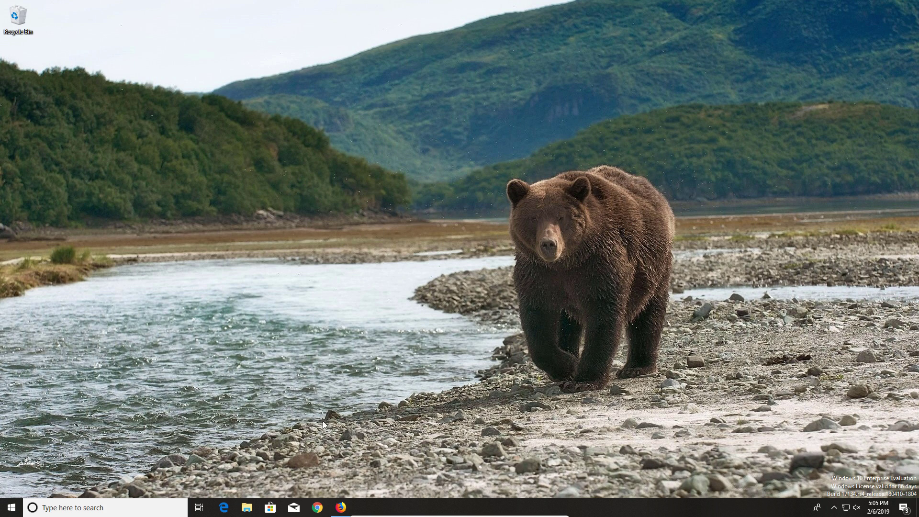
Open the Malwarebytes for Windows page in Firefox and dismiss the Premium trial welcome message in Malwarebytes.
click(341, 507)
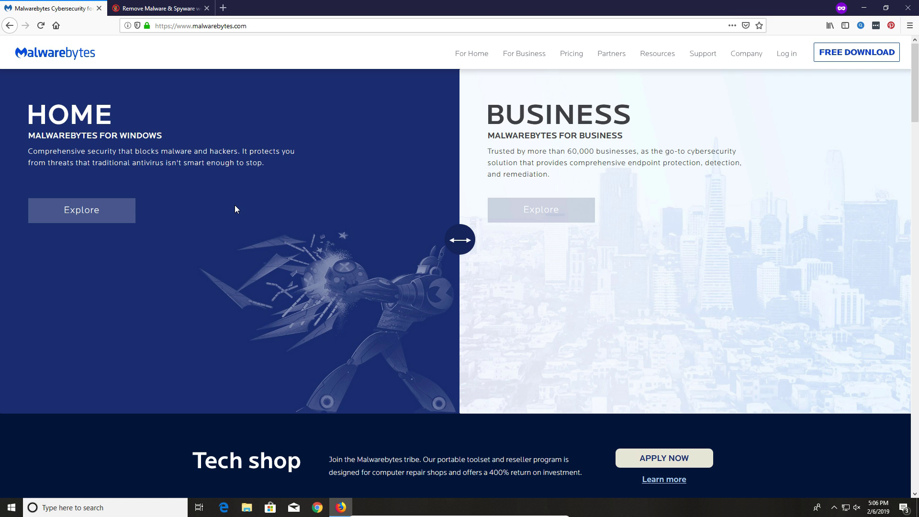
click(83, 210)
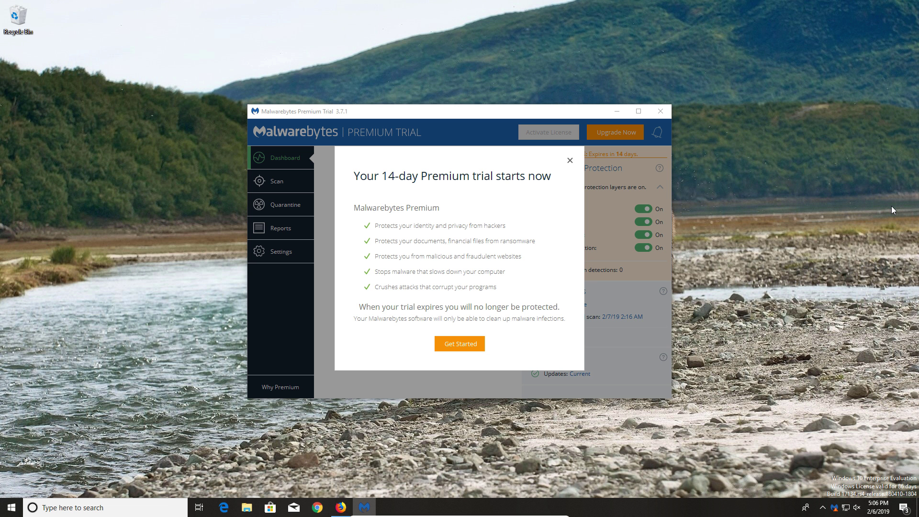
click(569, 161)
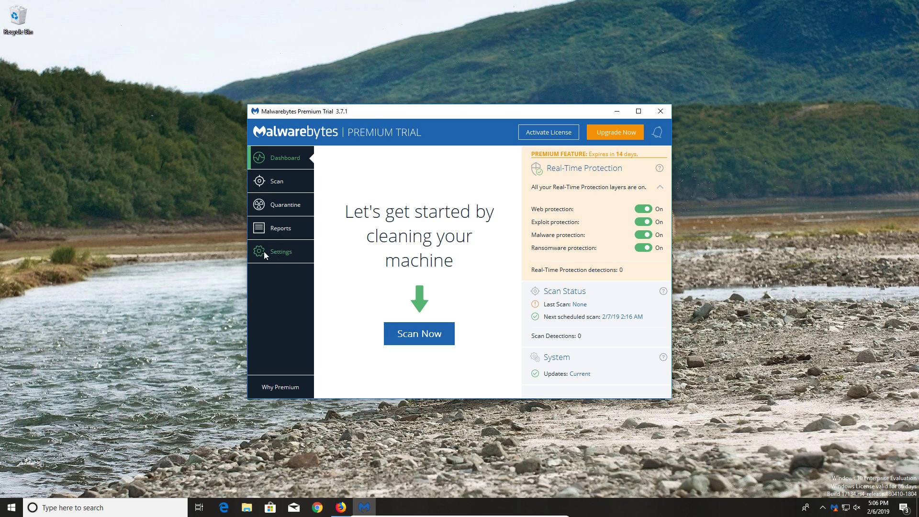
Turn on scanning for rootkits in the Malwarebytes protection settings and review the remaining scan and threat options.
click(276, 252)
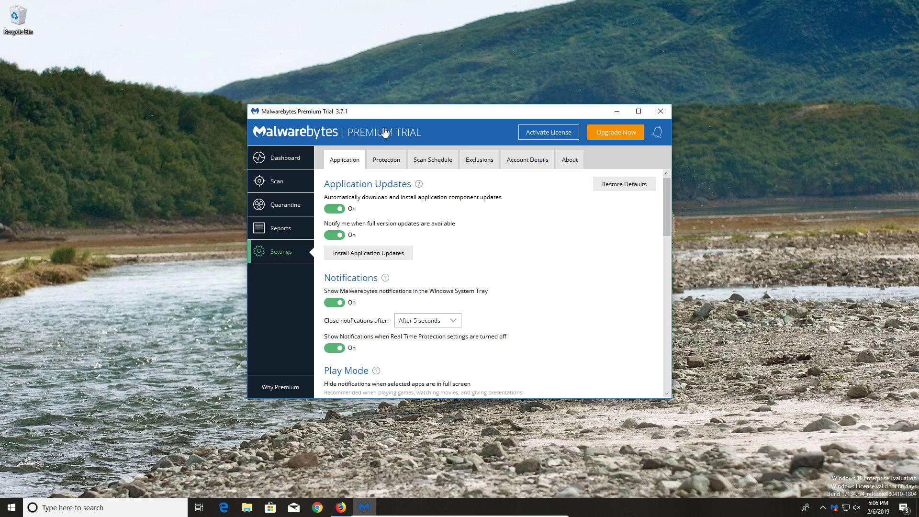
click(383, 162)
scroll(396, 260, down, 1)
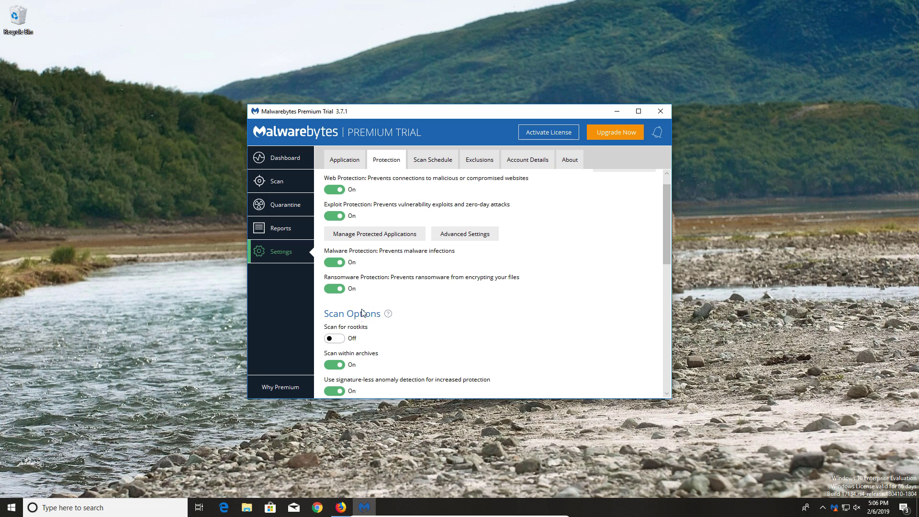
click(331, 339)
scroll(435, 339, down, 1)
scroll(435, 339, down, 5)
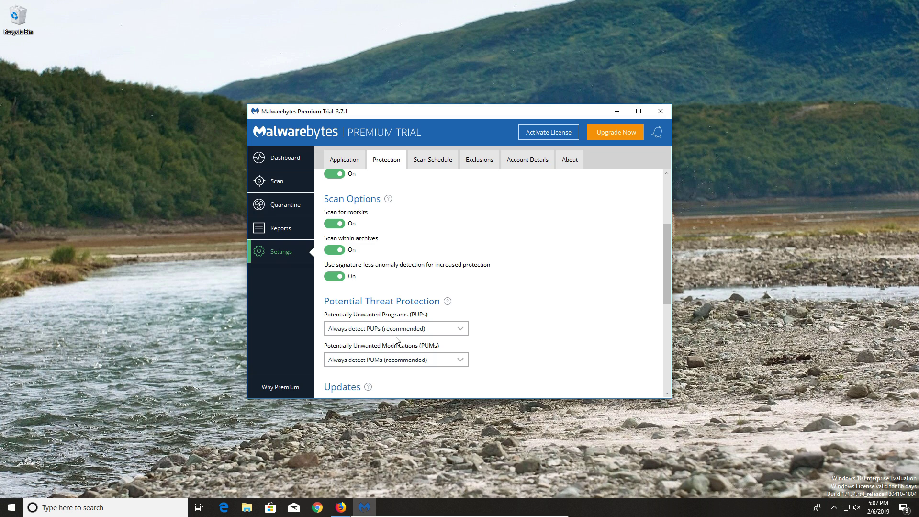
Check for Malwarebytes updates from the dashboard and start a threat scan of the computer.
click(275, 160)
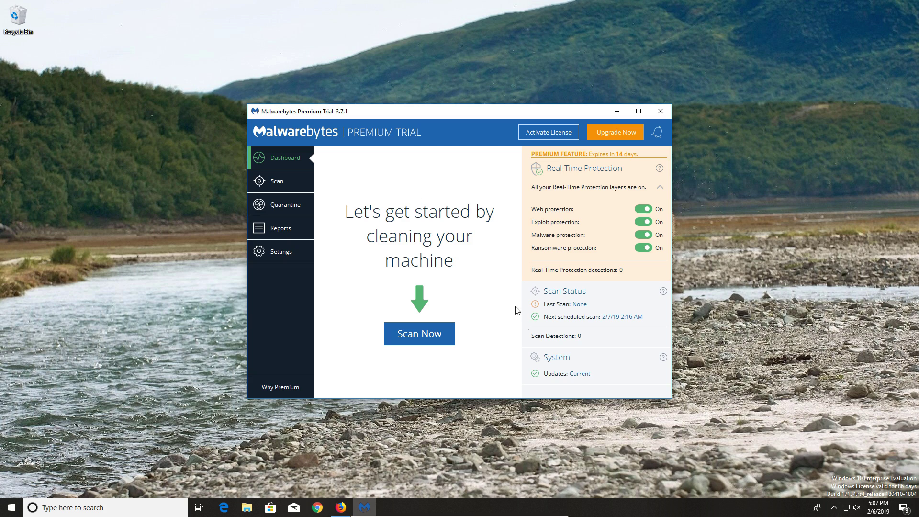
click(579, 377)
click(417, 336)
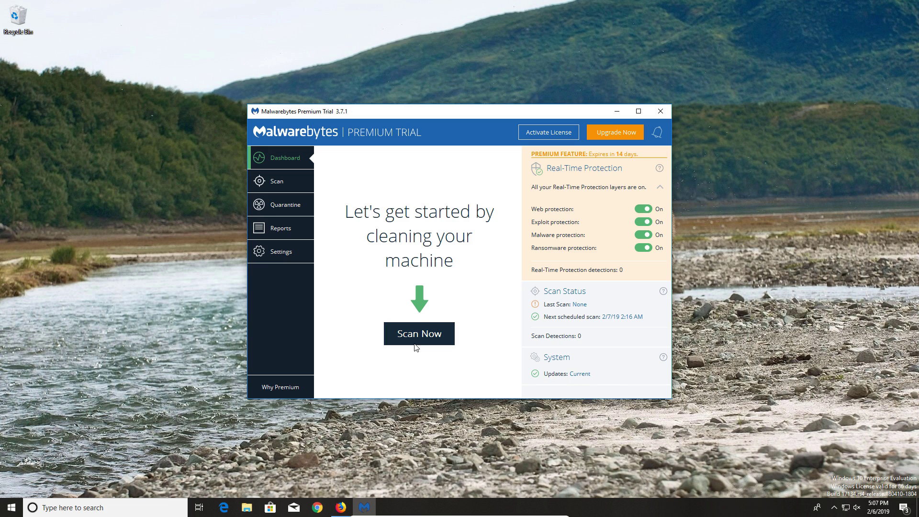
click(416, 335)
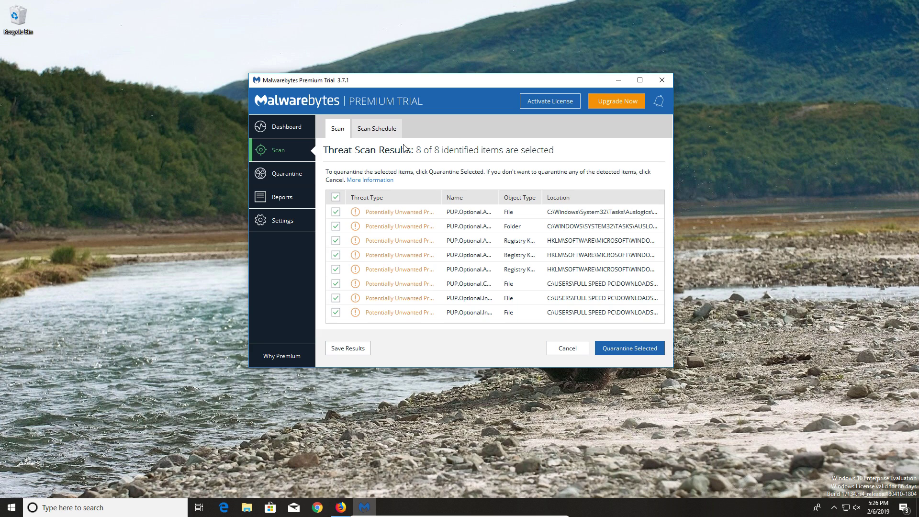
Quarantine all detected threats, decline the immediate restart and close Malwarebytes.
click(336, 198)
click(335, 198)
click(336, 198)
click(336, 198)
click(630, 349)
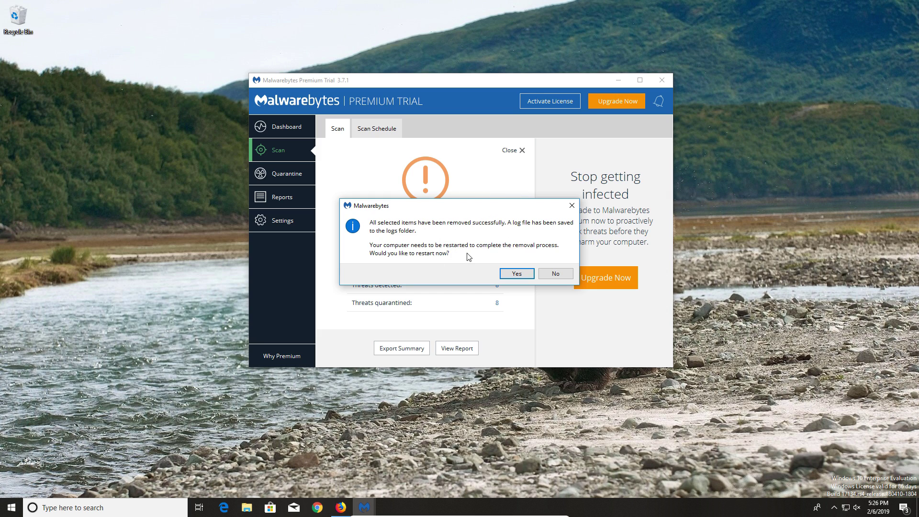
click(554, 274)
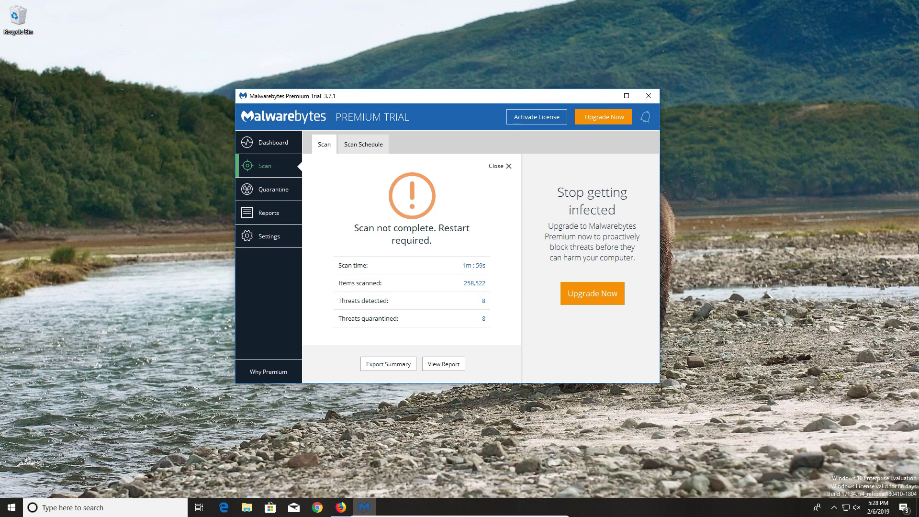
click(648, 97)
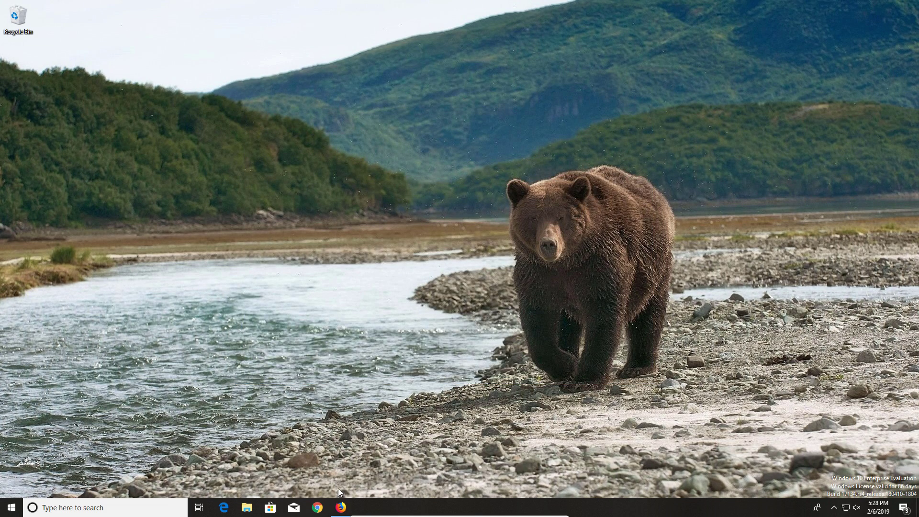
Switch to SUPERAntiSpyware, check for malware database updates and start a Complete Scan of the PC.
click(341, 509)
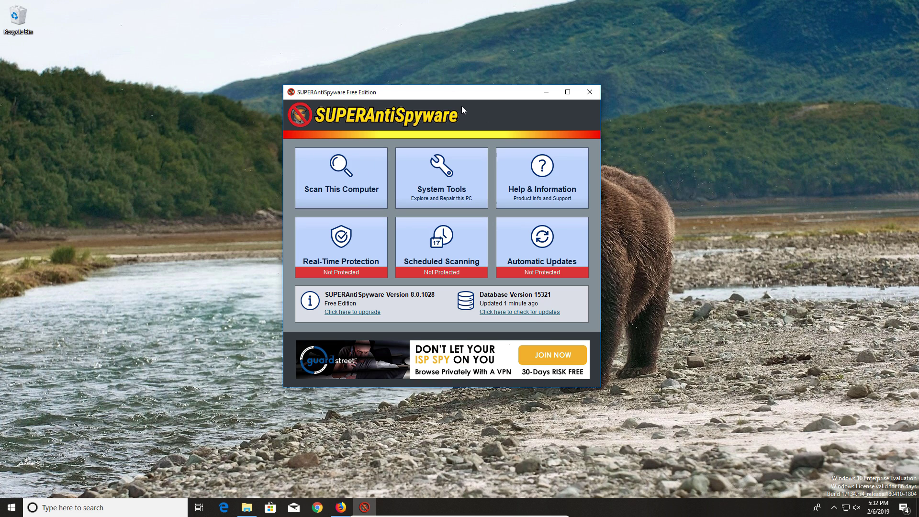
click(510, 312)
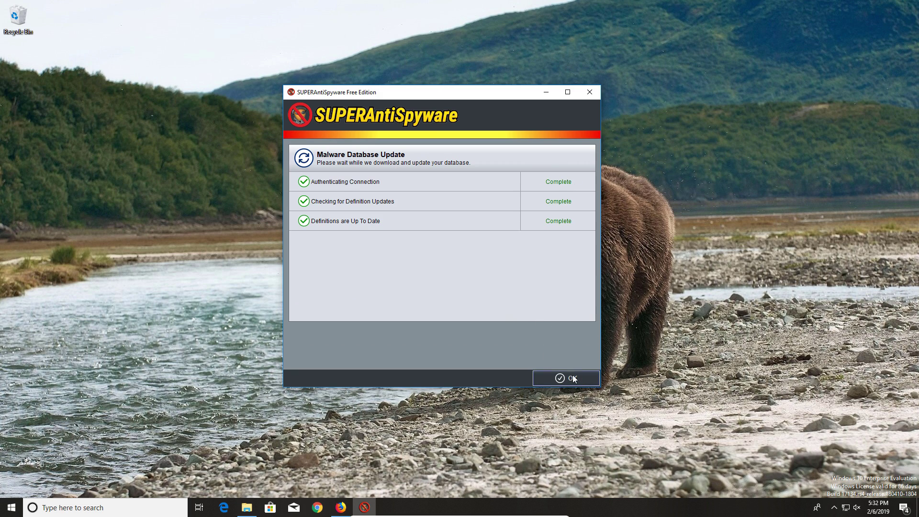
click(559, 381)
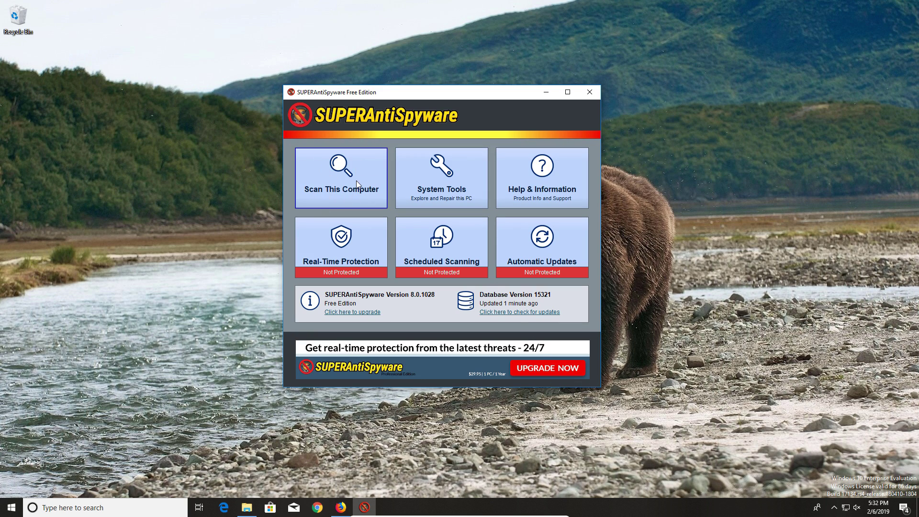
click(337, 184)
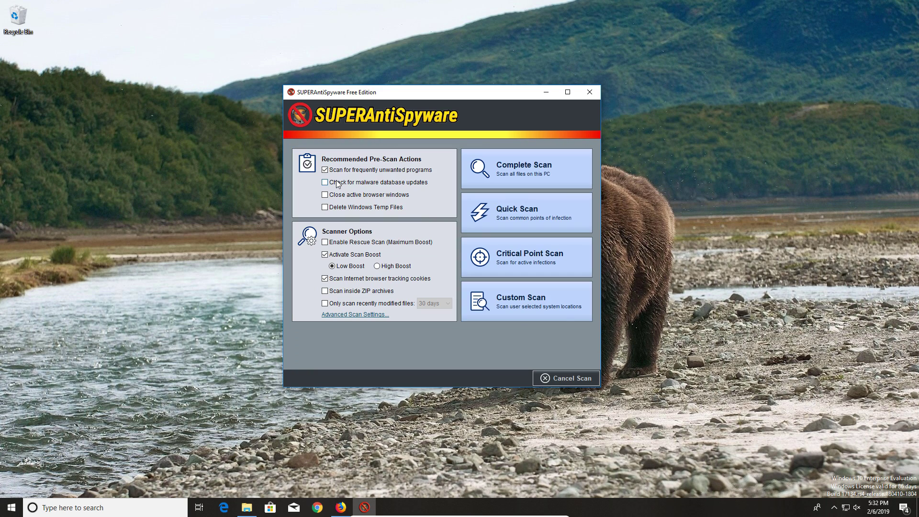
click(508, 168)
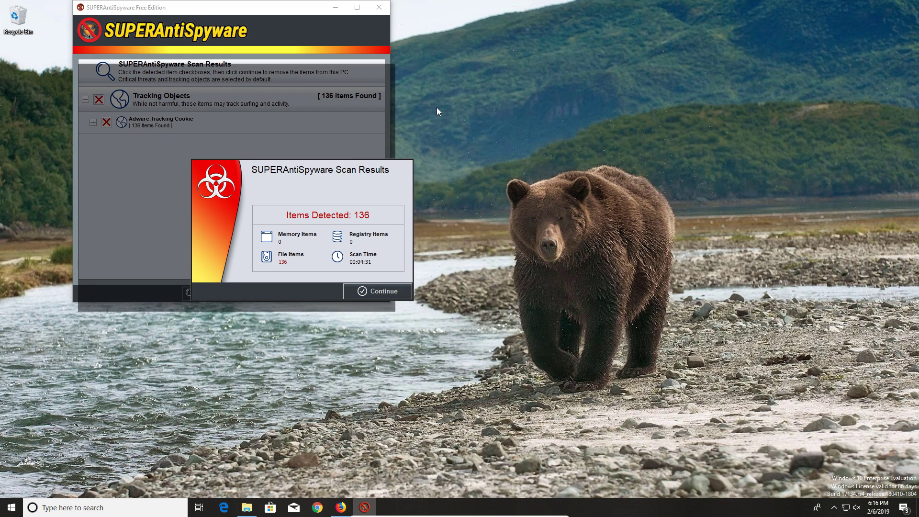
Remove all detected tracking objects, letting SUPERAntiSpyware close the running browsers, and close the program.
click(375, 295)
drag(302, 9, 531, 114)
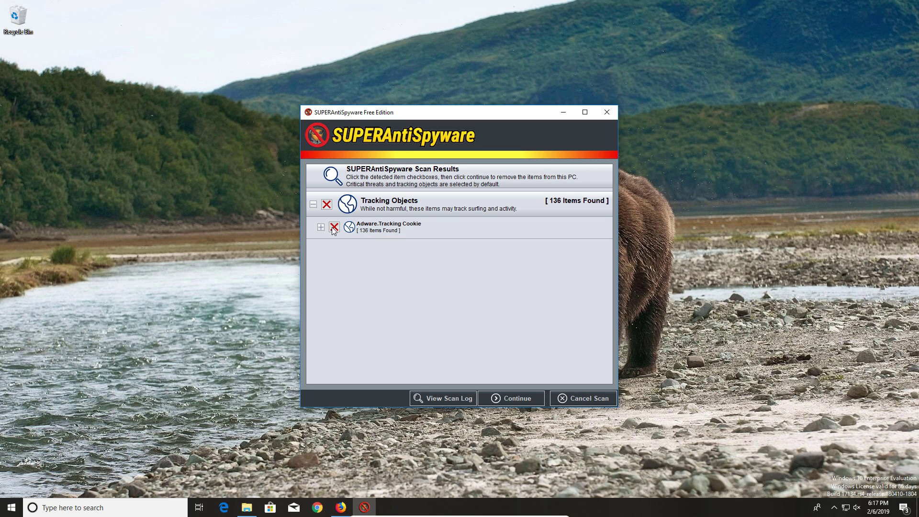
click(506, 400)
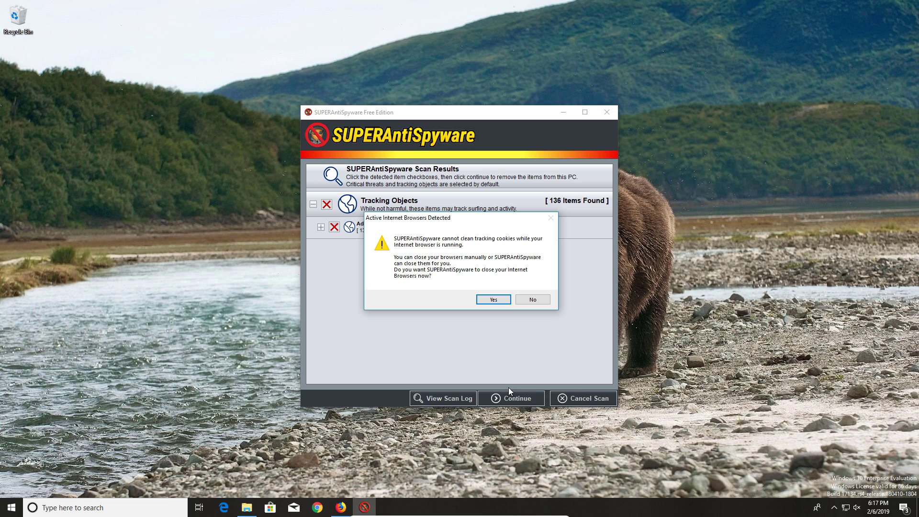
click(493, 301)
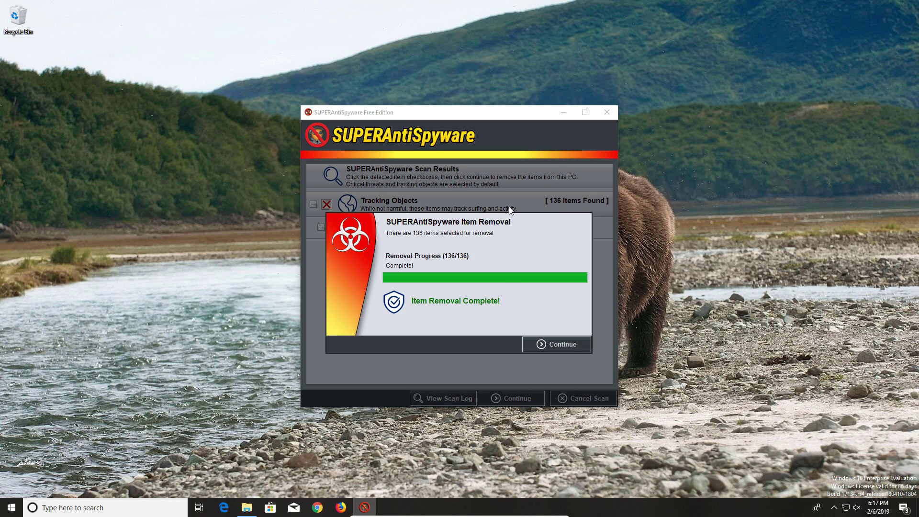
click(545, 345)
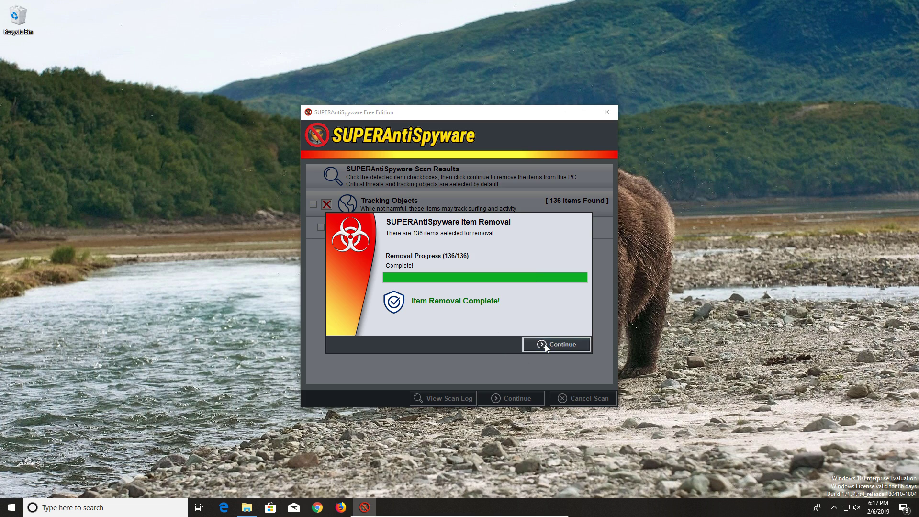
click(607, 114)
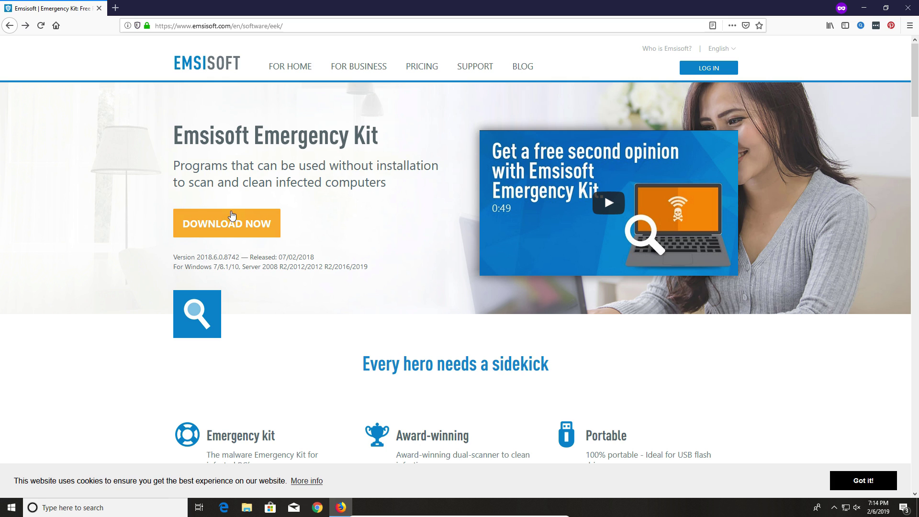
Download Emsisoft Emergency Kit from the Emsisoft website and save EmsisoftEmergencyKit.exe.
click(226, 230)
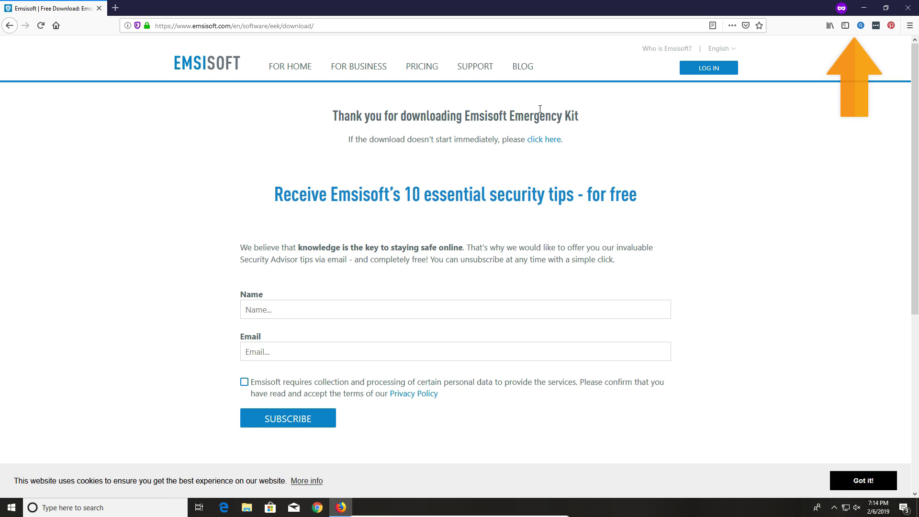
click(539, 143)
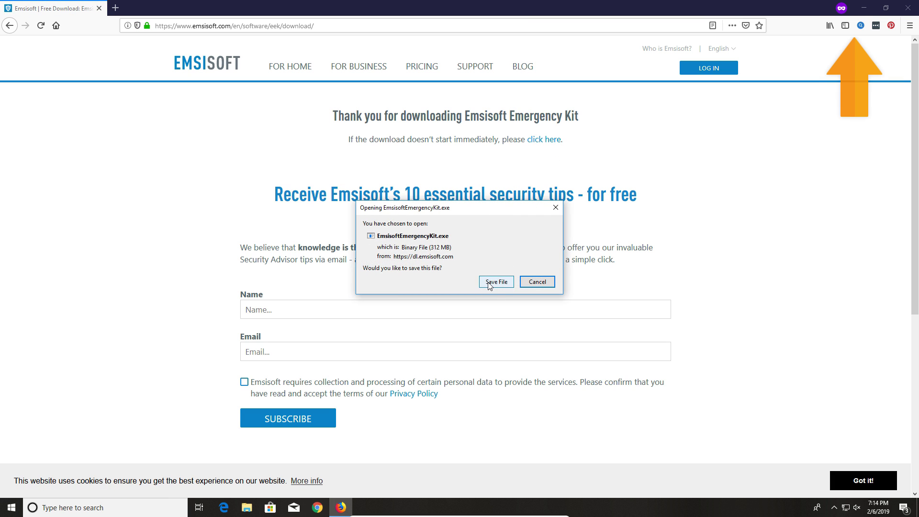
click(489, 283)
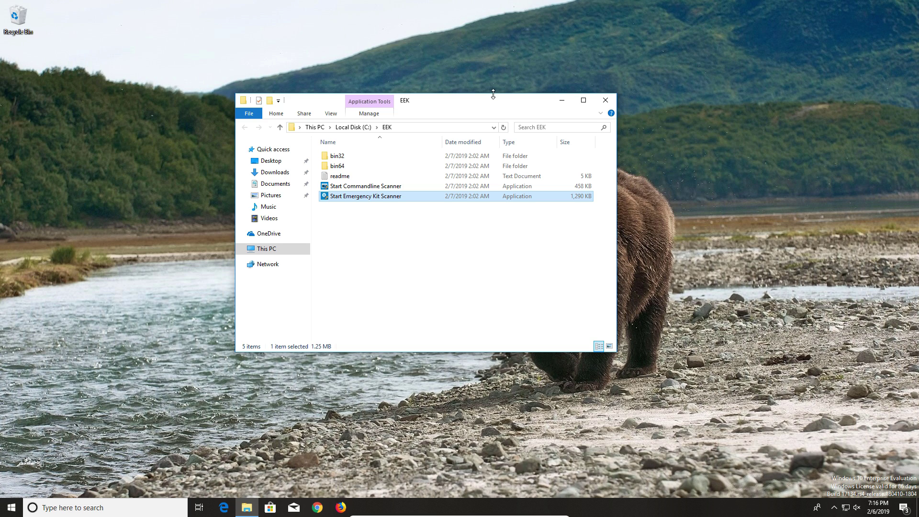
Launch Start Emergency Kit Scanner from the EEK folder, accept the license agreement and run the online update.
drag(493, 94, 494, 85)
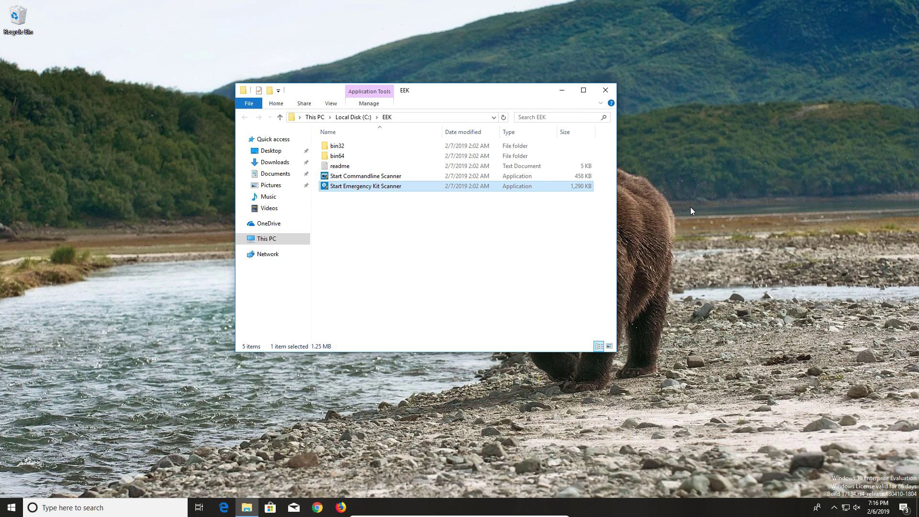
double_click(381, 187)
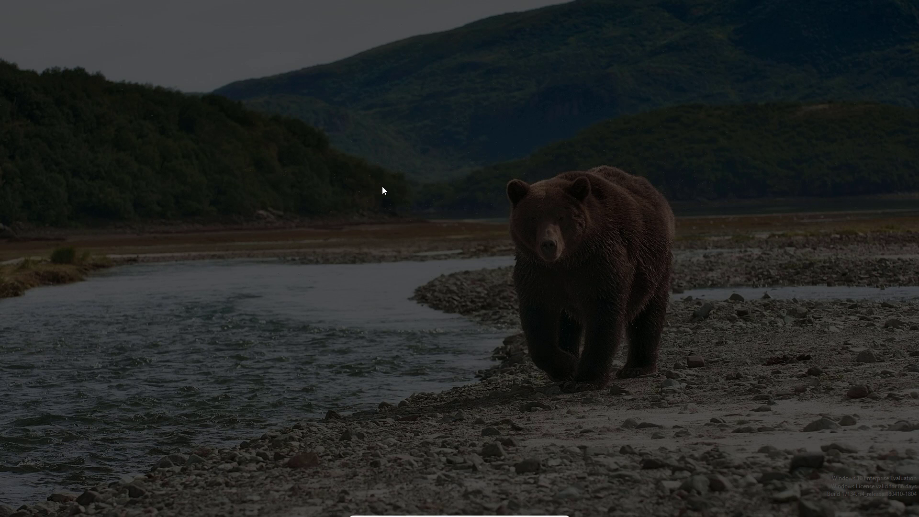
click(406, 318)
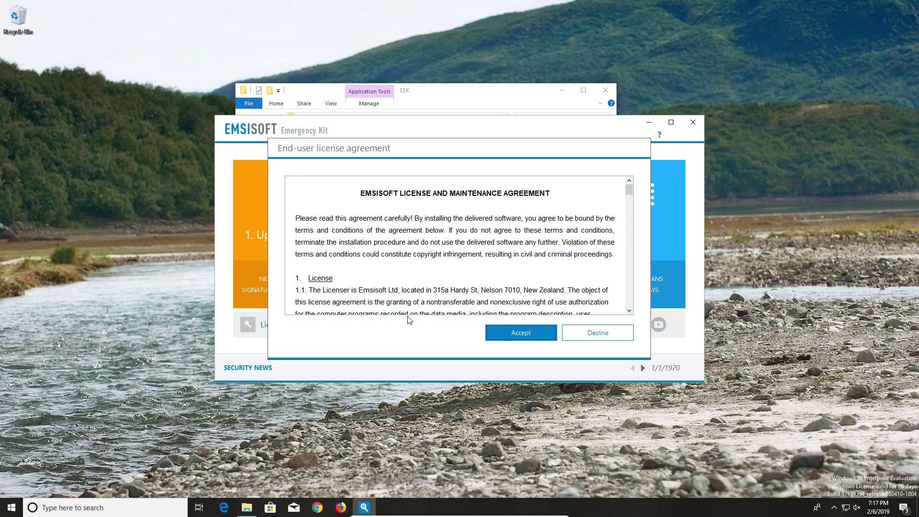
click(523, 332)
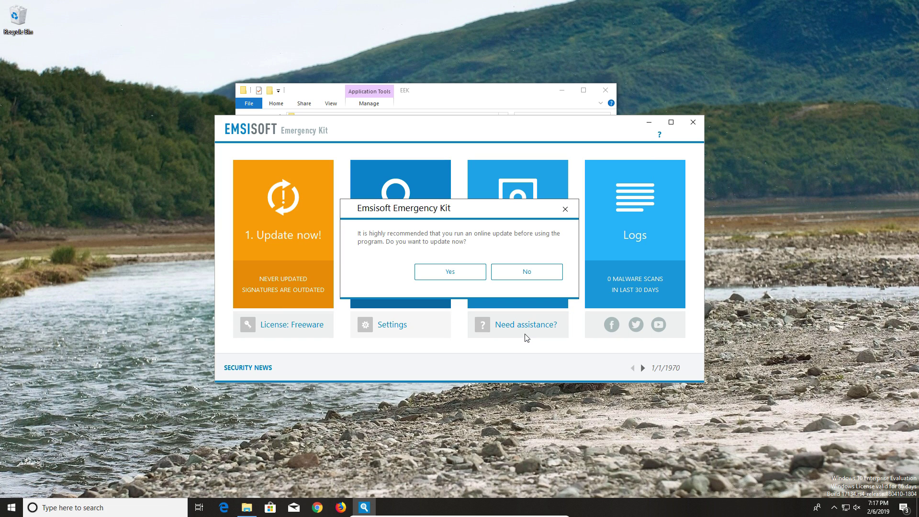
click(453, 272)
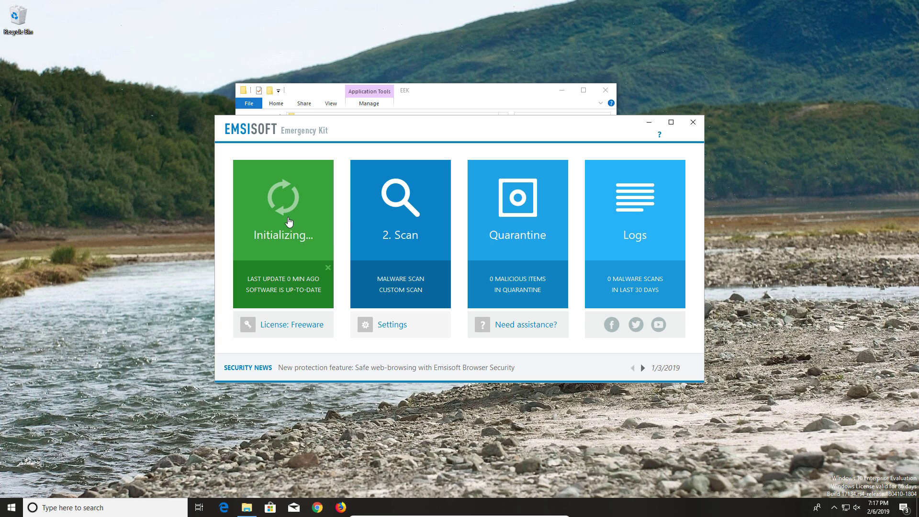
Enable detection of Potentially Unwanted Programs and start a Malware Scan in Emsisoft Emergency Kit.
click(411, 209)
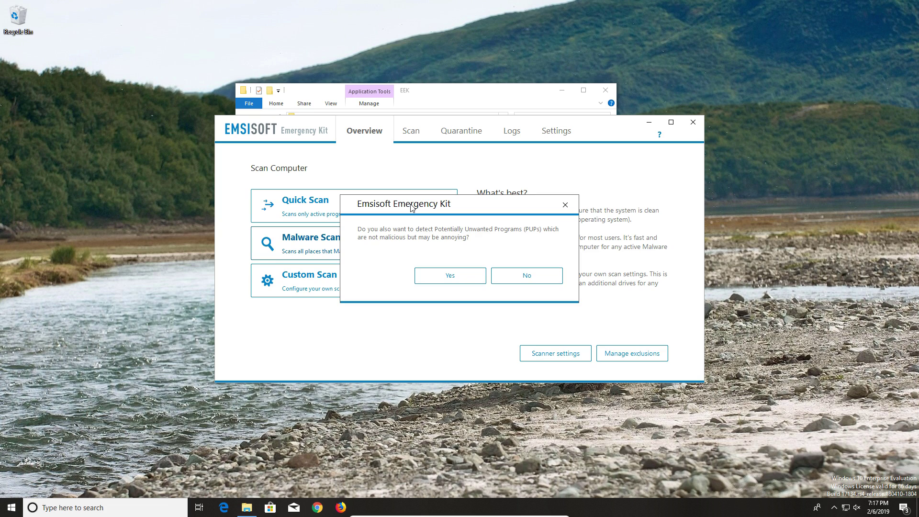
click(449, 275)
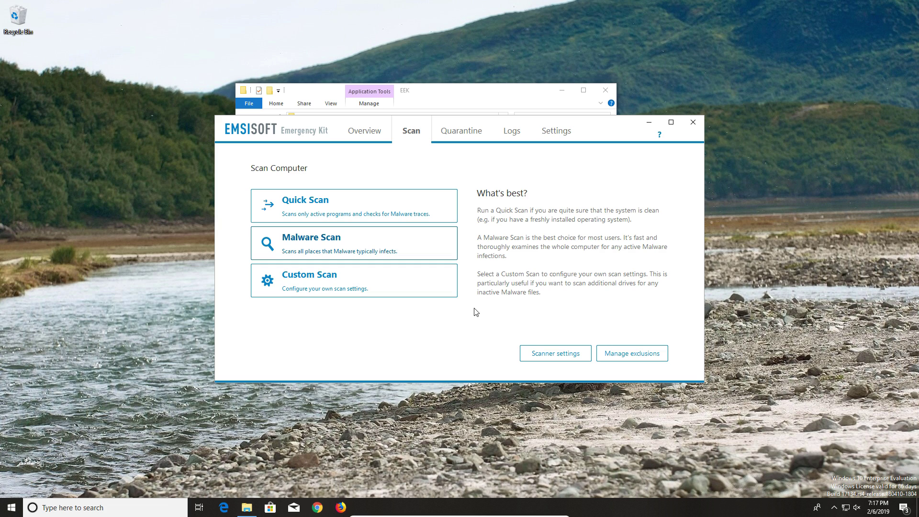
click(326, 249)
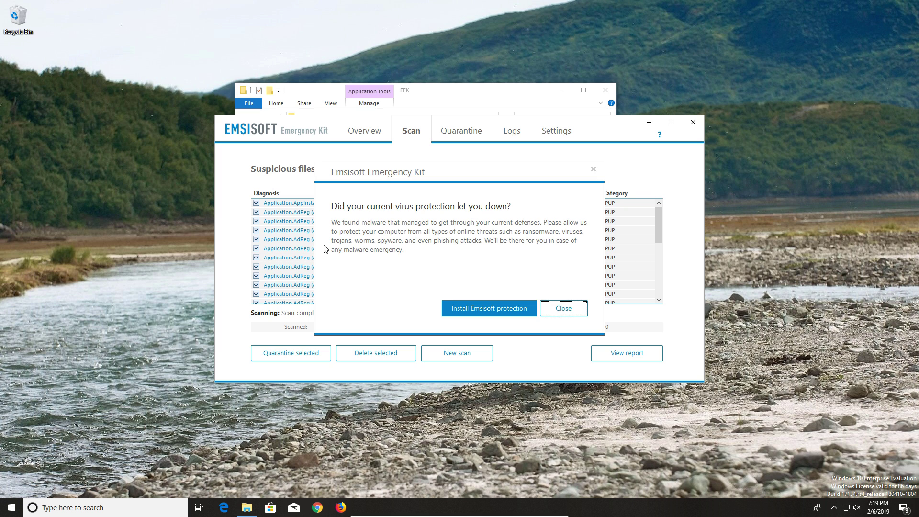
Dismiss the Emsisoft protection offer, review the detected items and quarantine all selected ones.
click(558, 308)
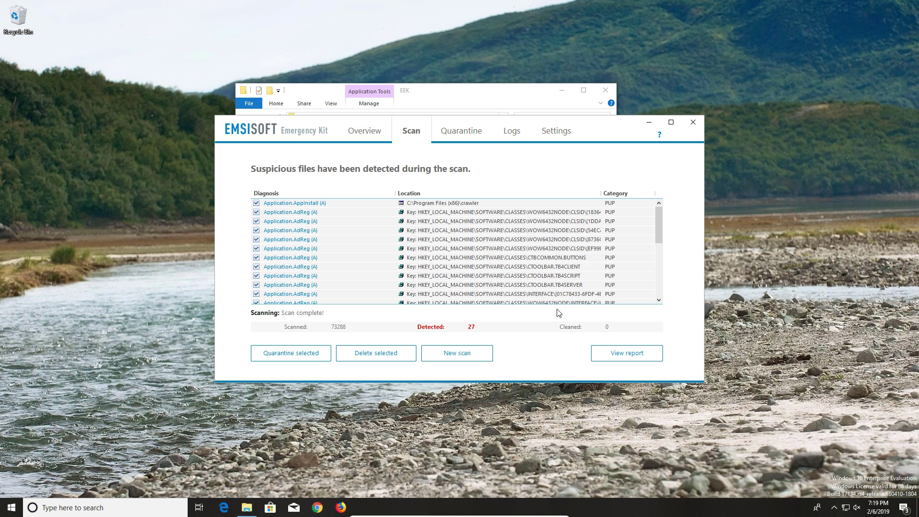
drag(659, 229, 658, 198)
click(276, 354)
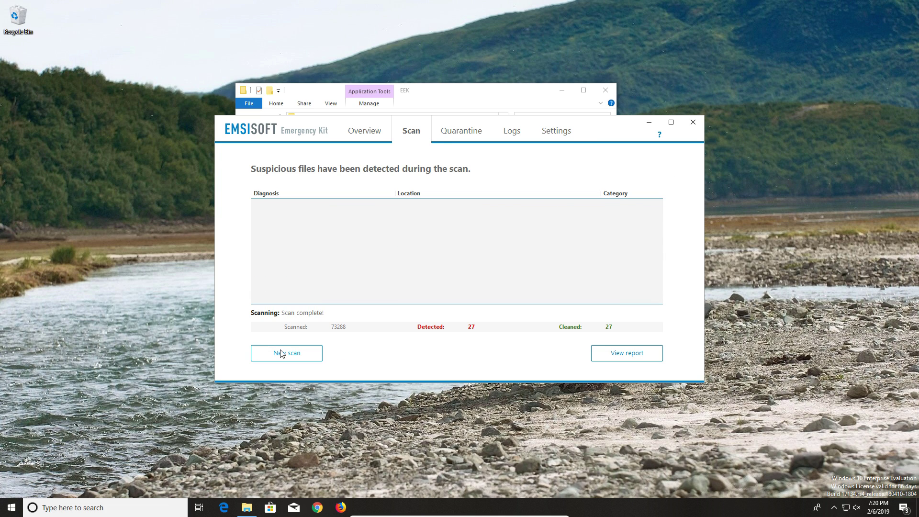
Close Emsisoft Emergency Kit, dismiss its protection offer and close the EEK folder window.
click(692, 122)
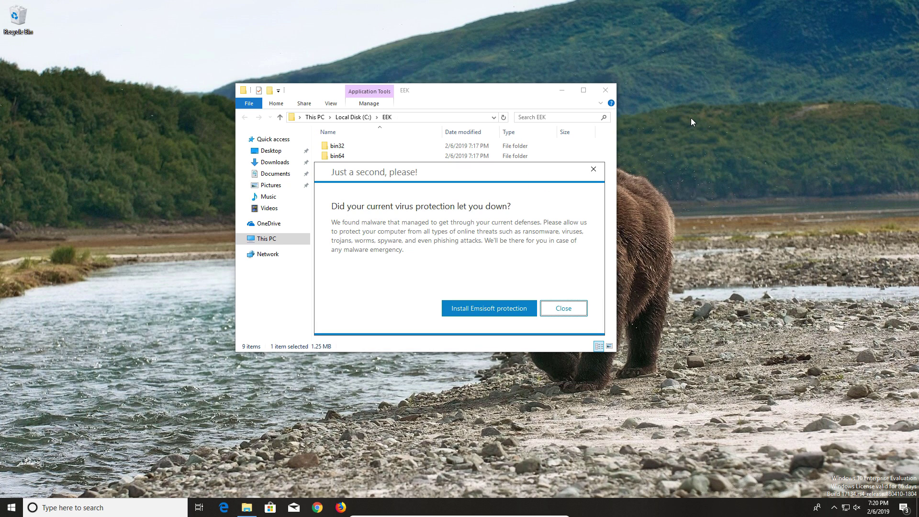
click(551, 311)
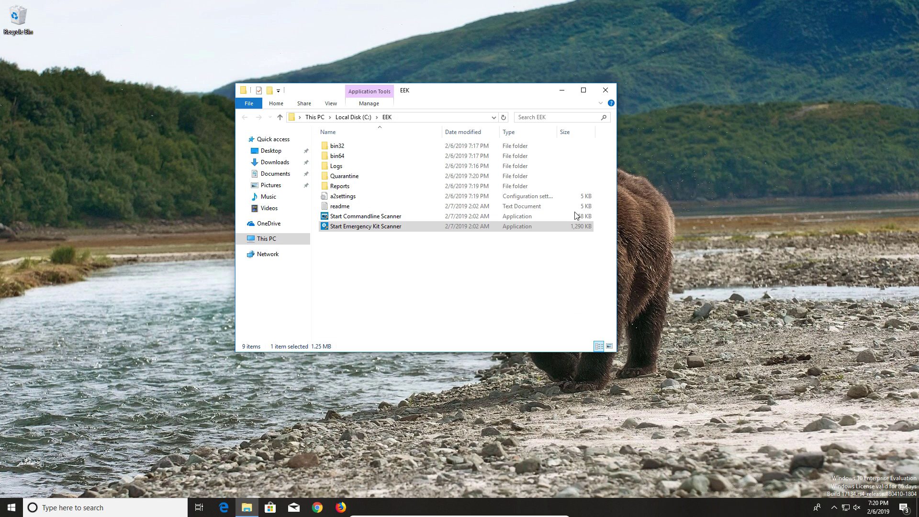
click(604, 91)
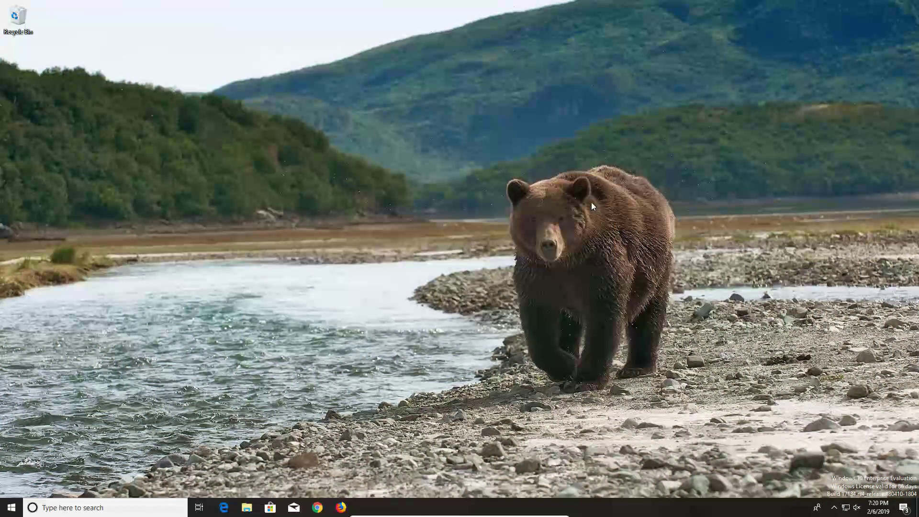
click(12, 507)
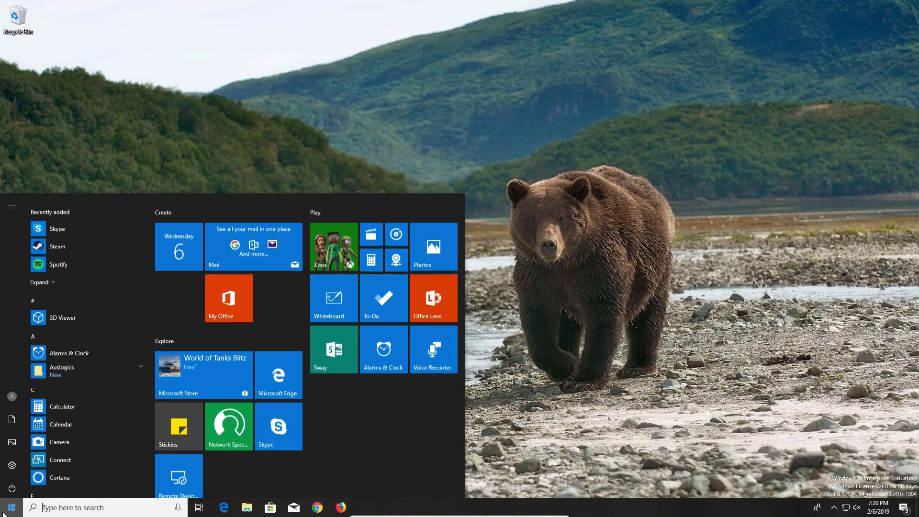
click(13, 487)
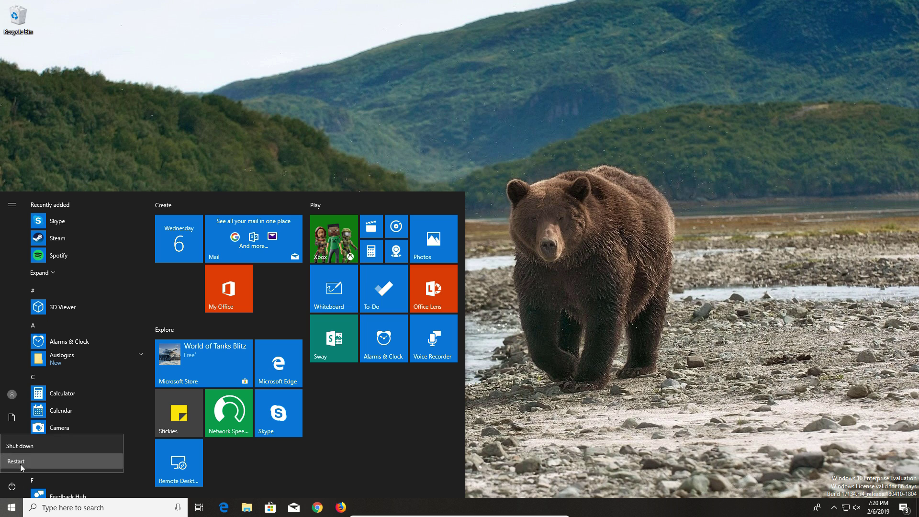
key(Escape)
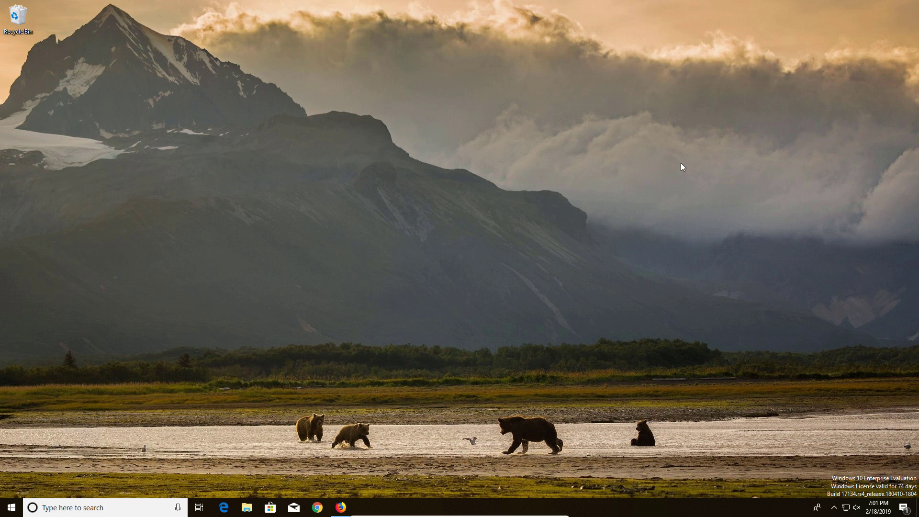
Download the free version of CCleaner from the CCleaner website in Firefox and install CCleaner v5.52 with the default options.
click(341, 511)
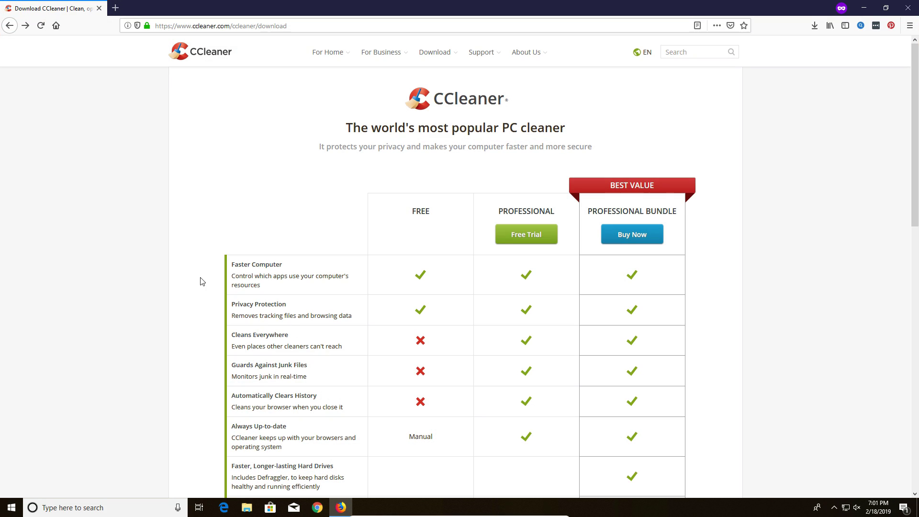
scroll(201, 281, down, 6)
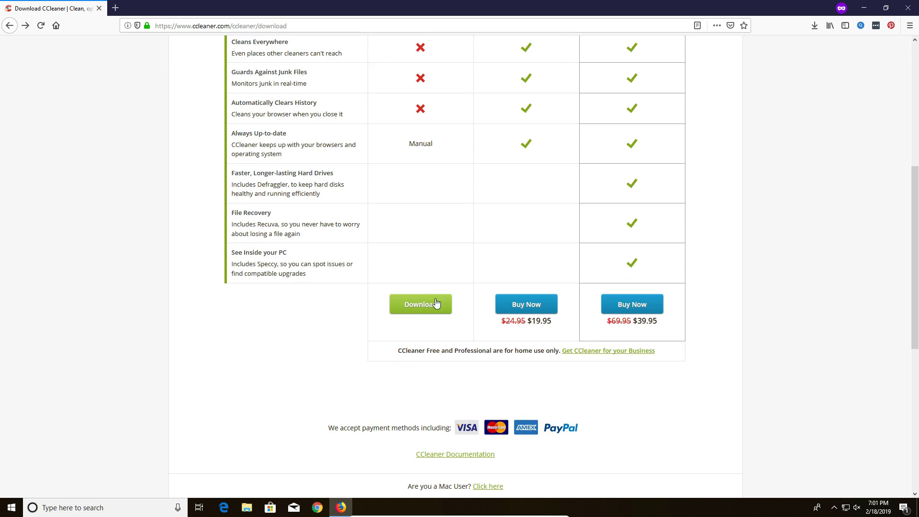
click(418, 307)
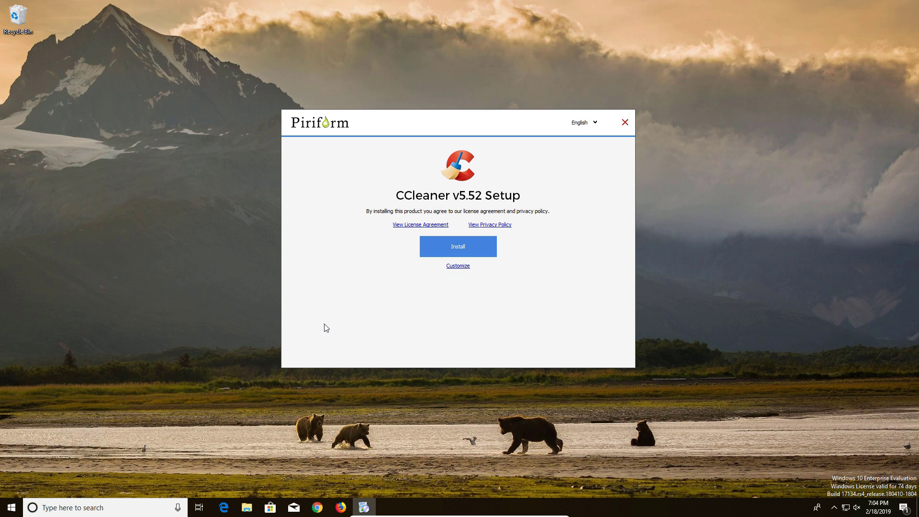
click(462, 249)
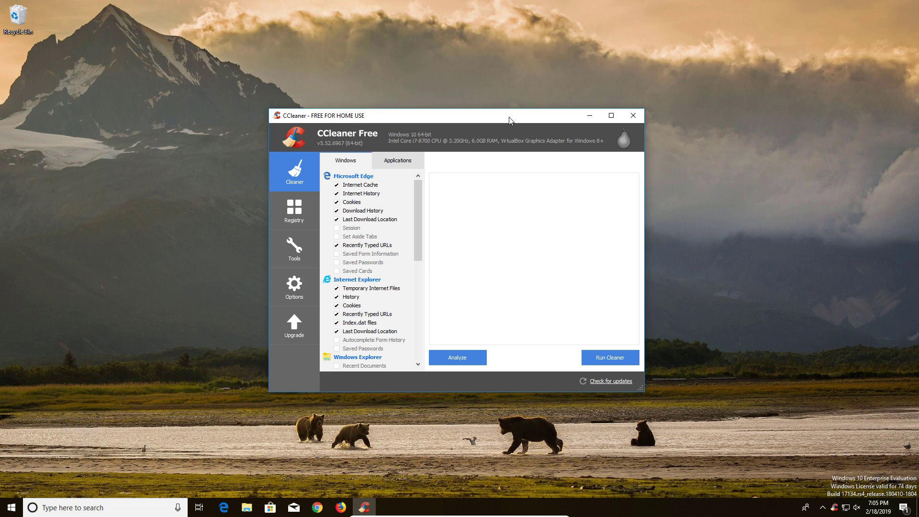
Run the cleaner with the default Windows and Applications items, allow it to close Microsoft Edge, and show the advanced report.
click(612, 115)
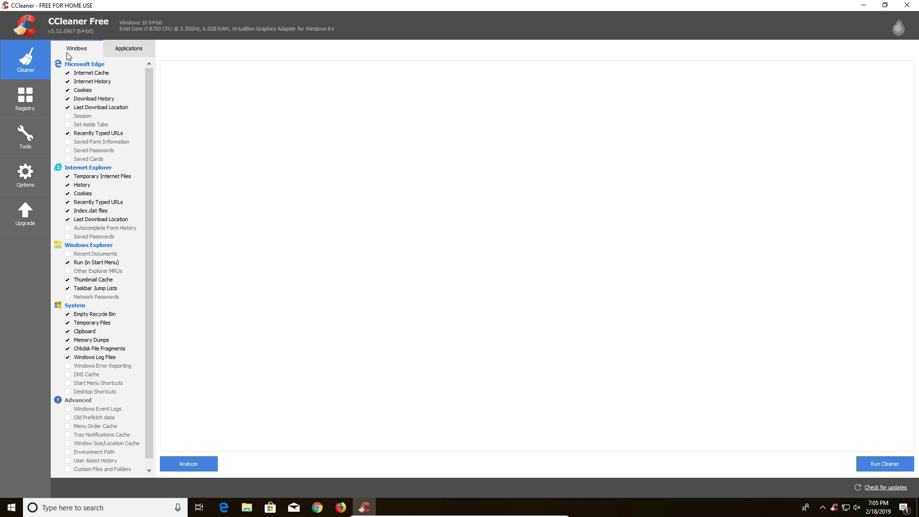
drag(149, 77, 154, 182)
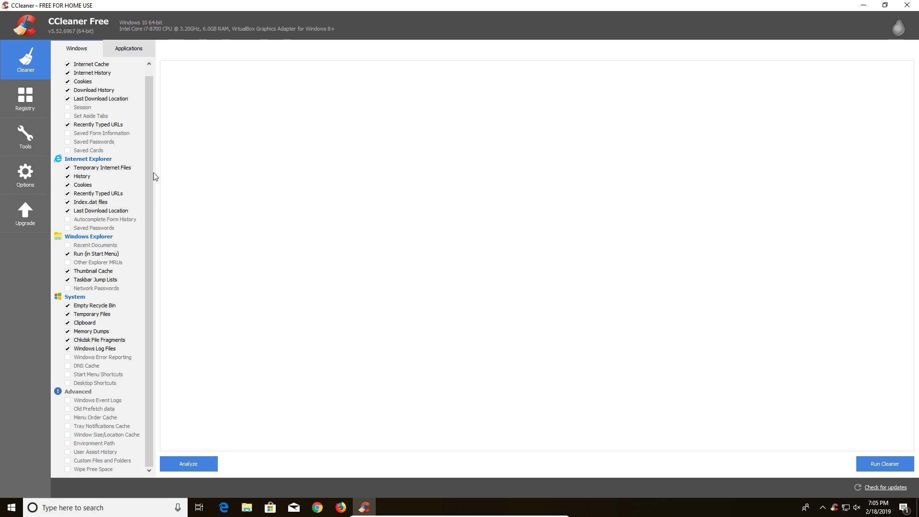
drag(145, 146, 148, 105)
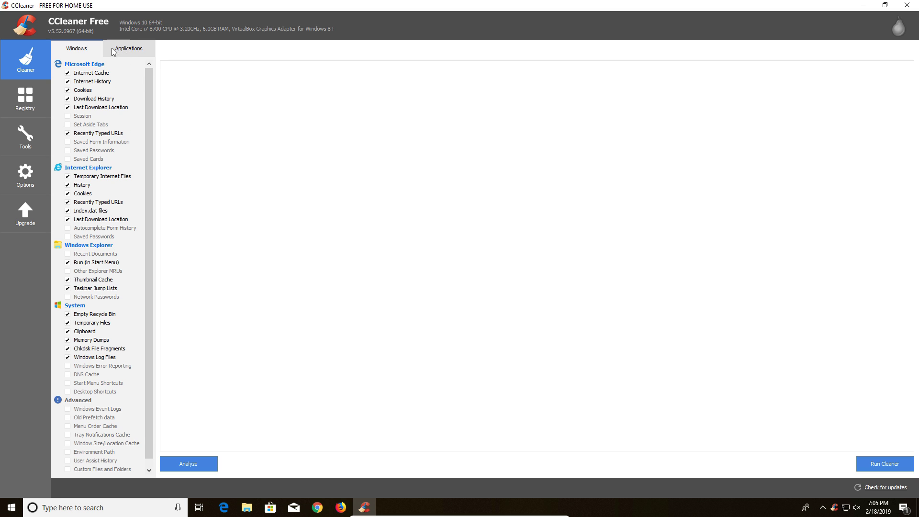
click(128, 51)
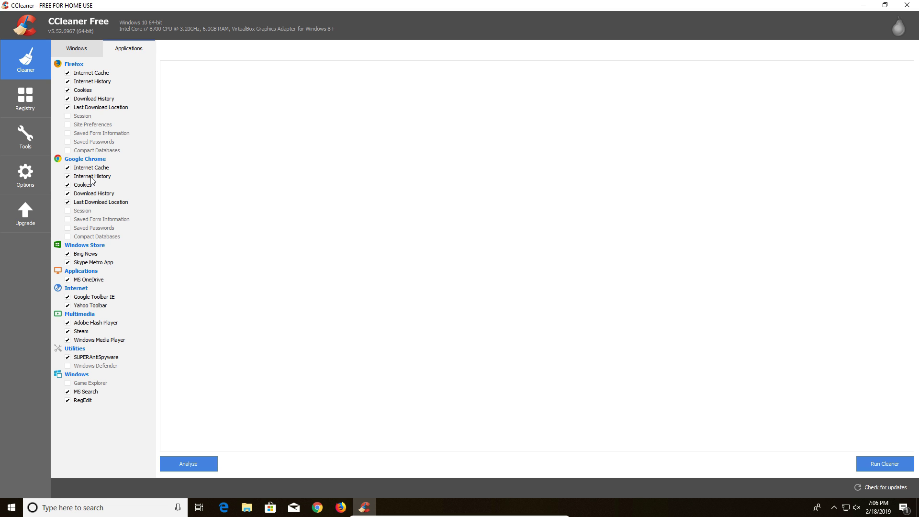
click(80, 49)
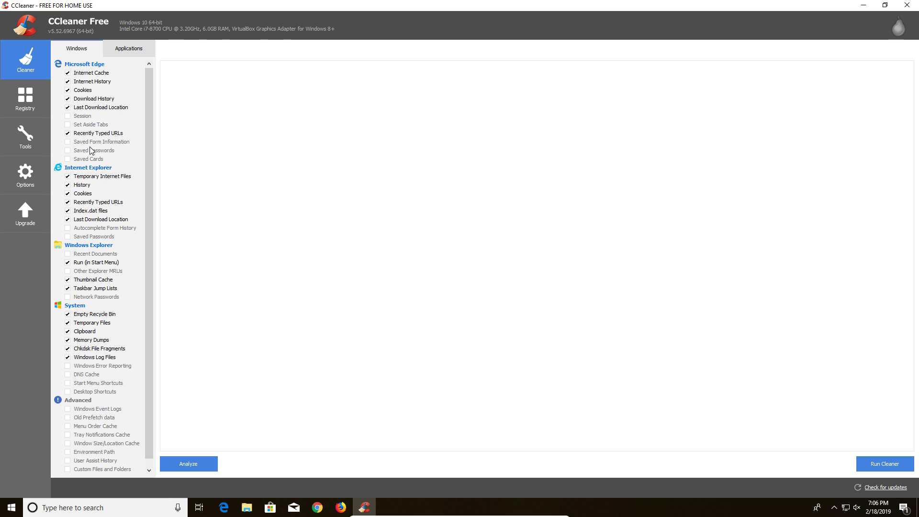
click(878, 464)
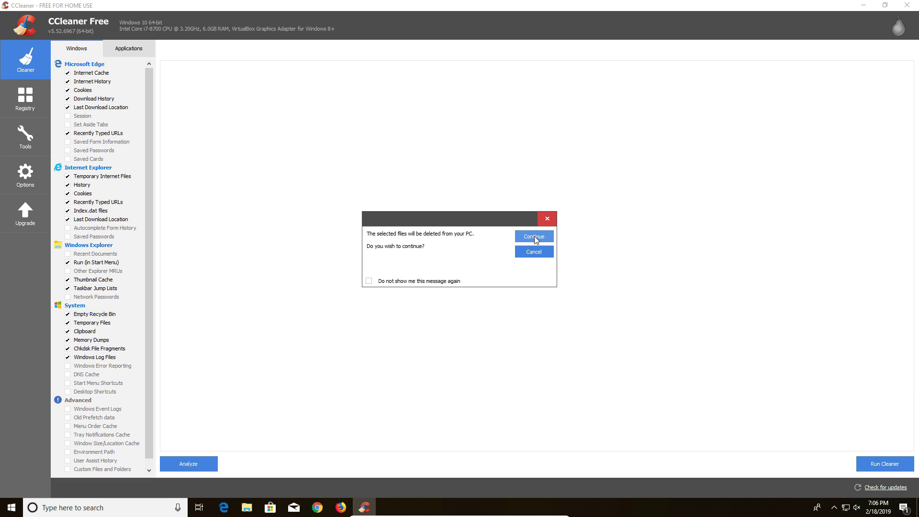
click(534, 239)
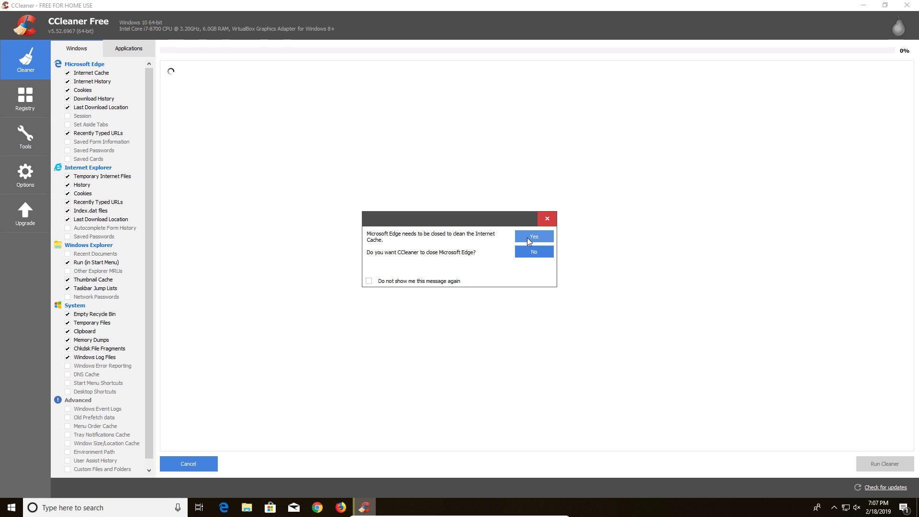
click(533, 237)
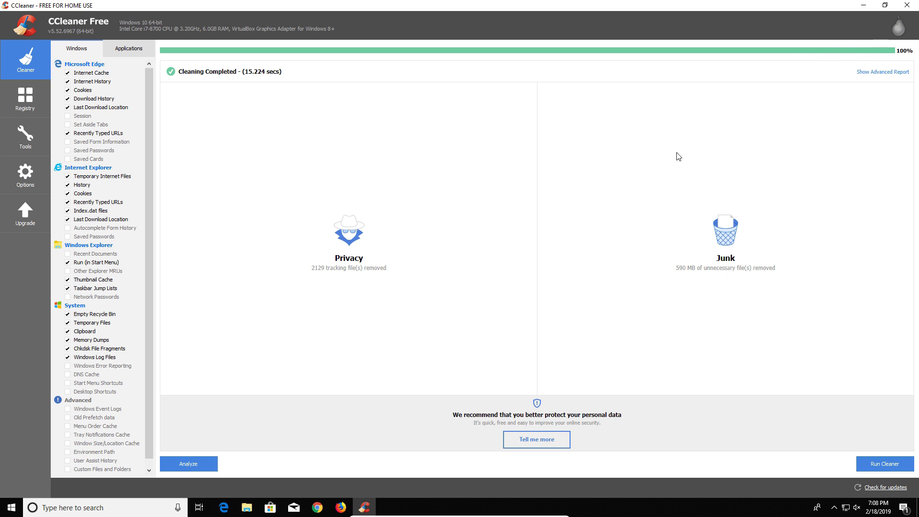
click(883, 73)
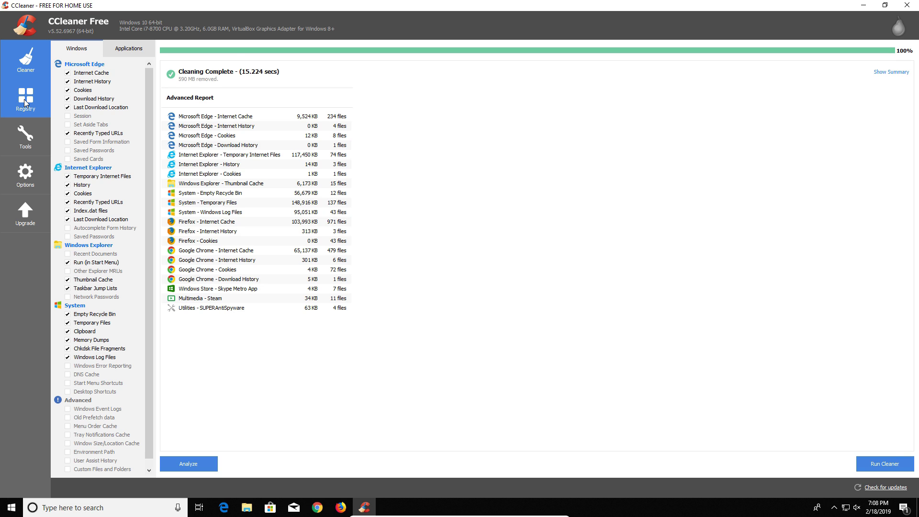
Scan the registry for issues and save a registry backup as cc_20190218_190855 in Documents before fixing the selected issues.
click(25, 101)
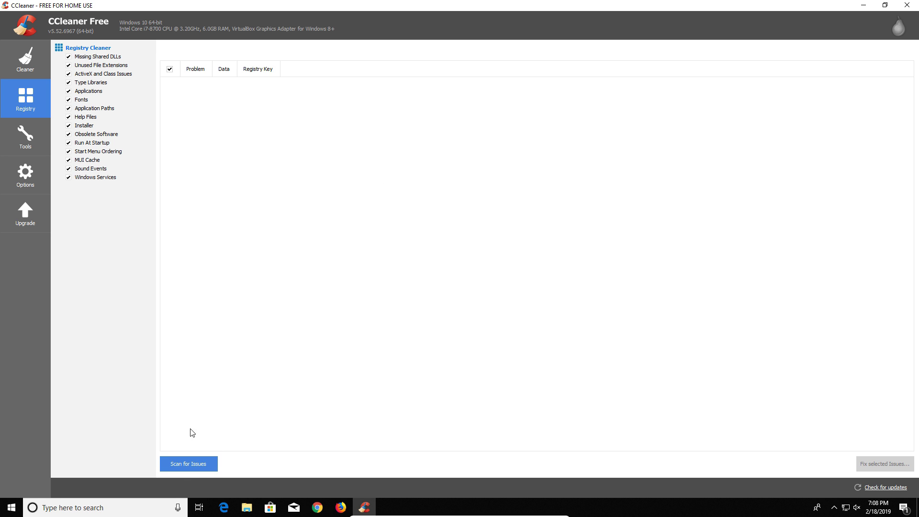
click(183, 463)
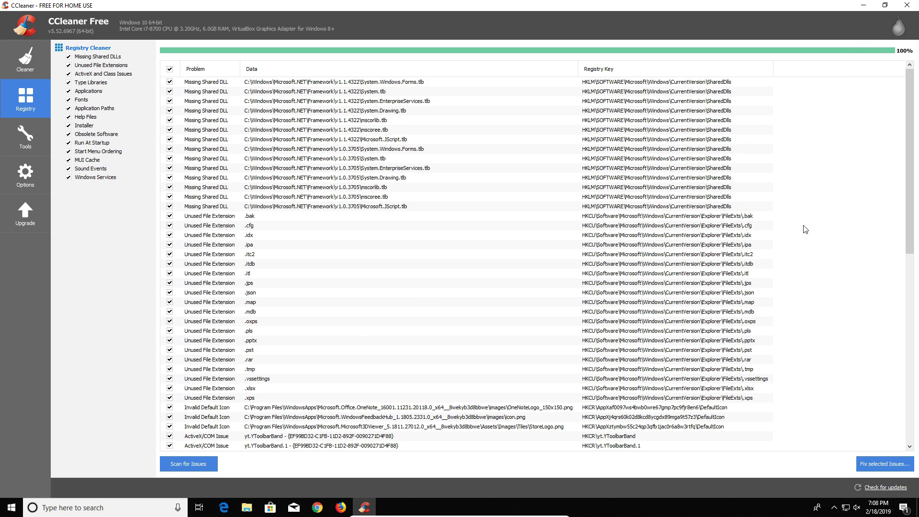
click(886, 466)
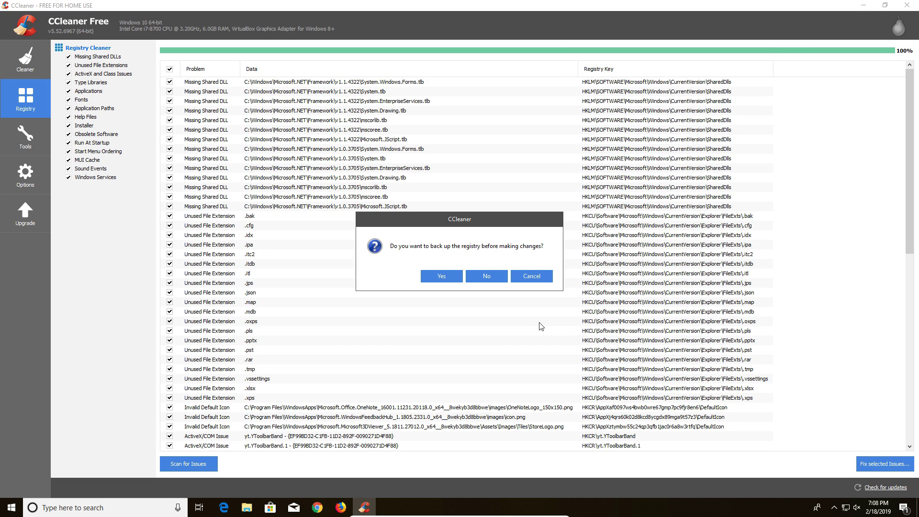
click(440, 276)
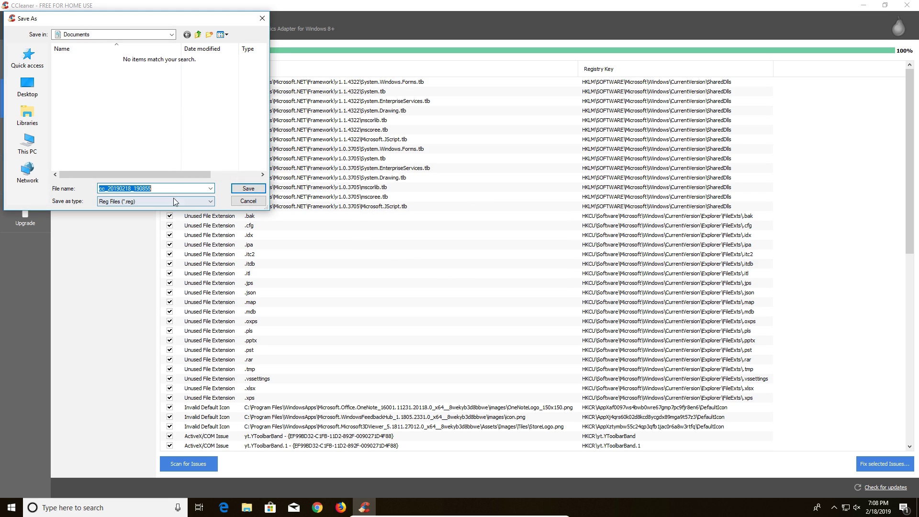
click(247, 190)
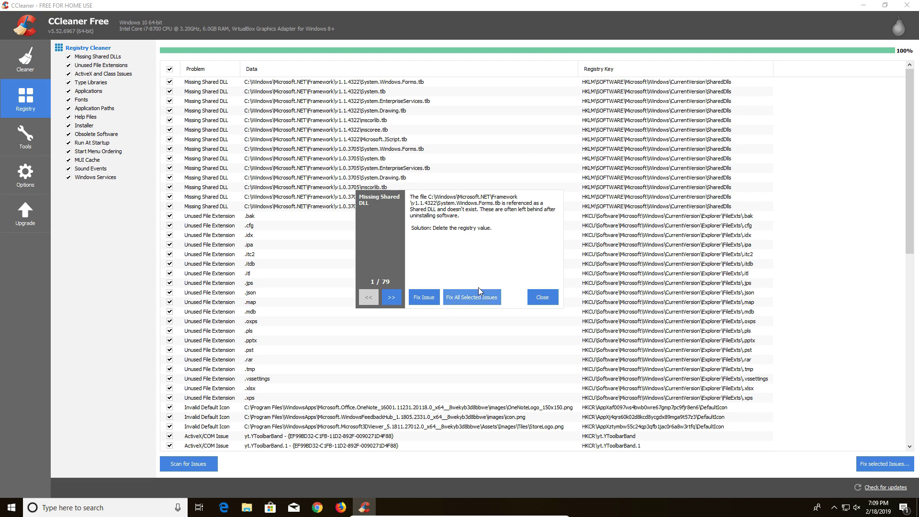
Fix all selected registry issues and scan the registry for issues again.
click(467, 295)
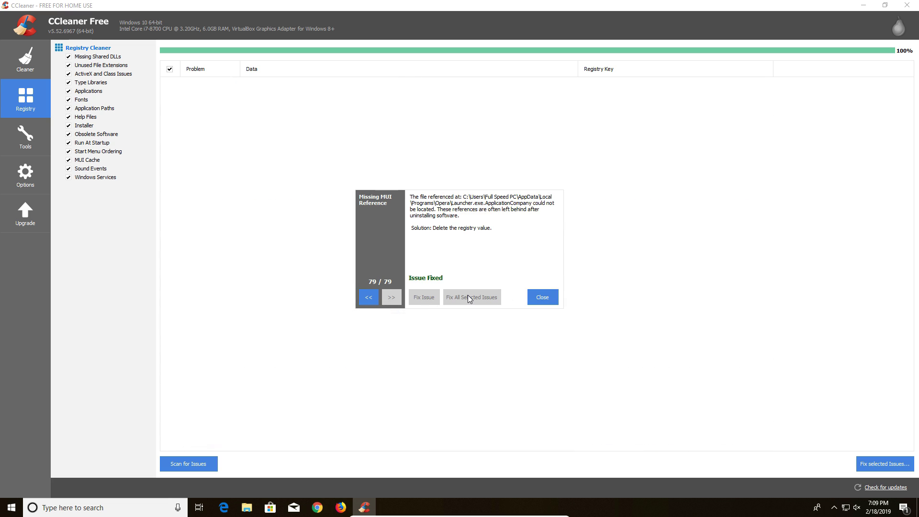
click(542, 296)
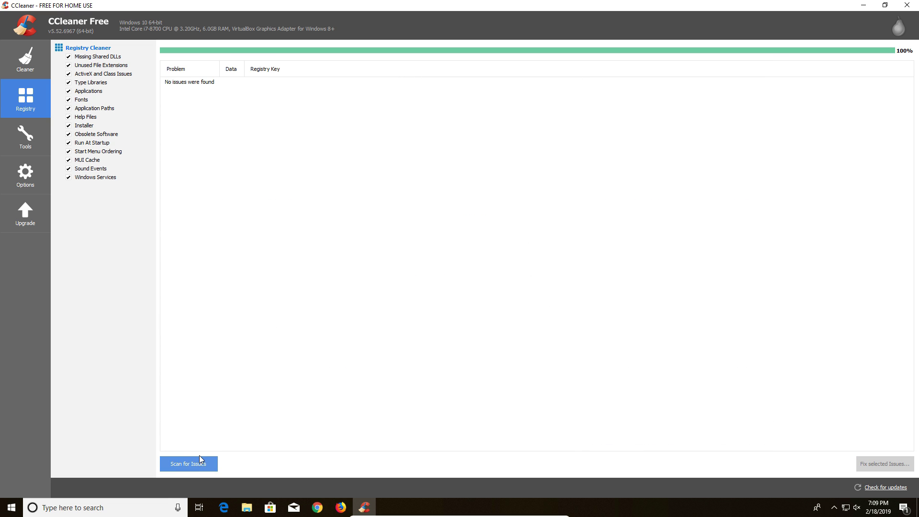
click(179, 464)
Disable CCleaner Smart Cleaning and OneDrive in the list of programs that run at Windows startup.
click(13, 138)
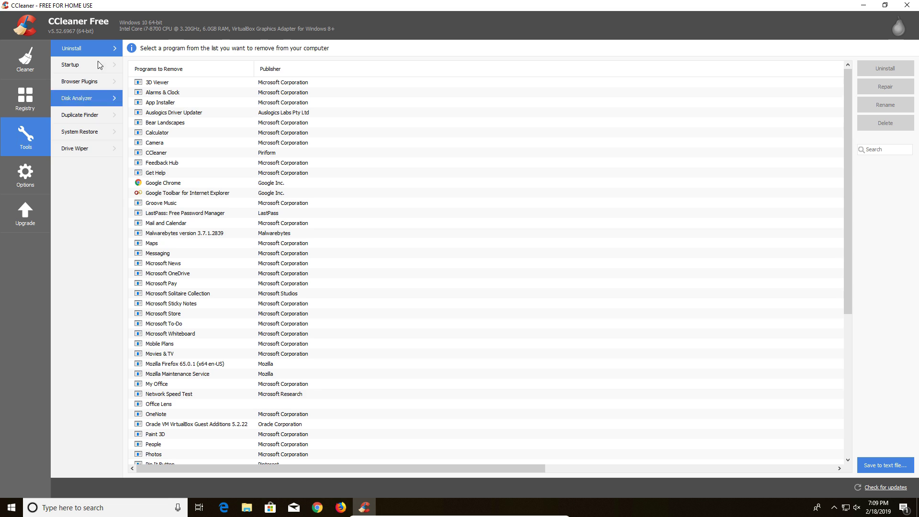
click(76, 68)
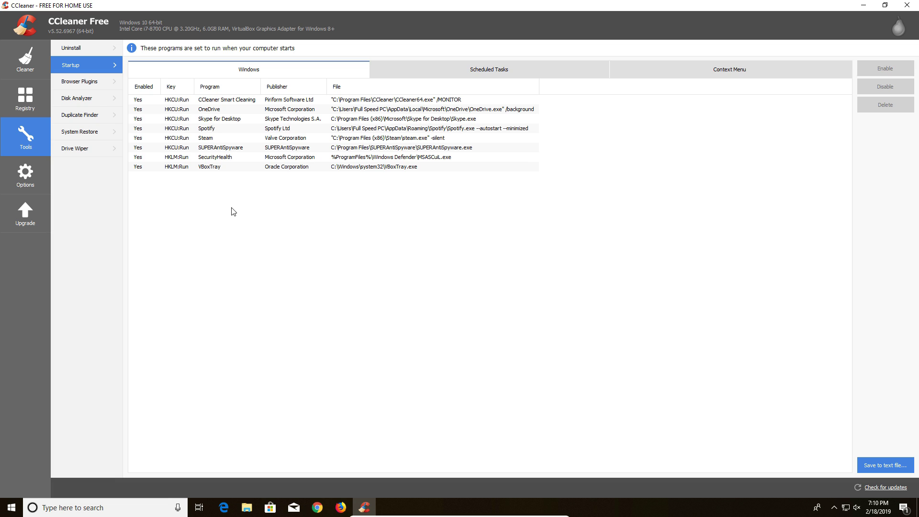
click(169, 102)
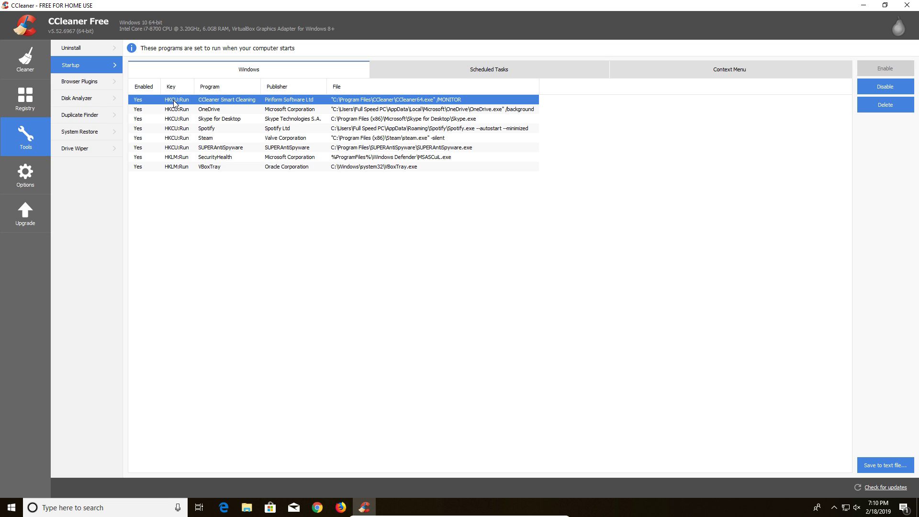
double_click(174, 101)
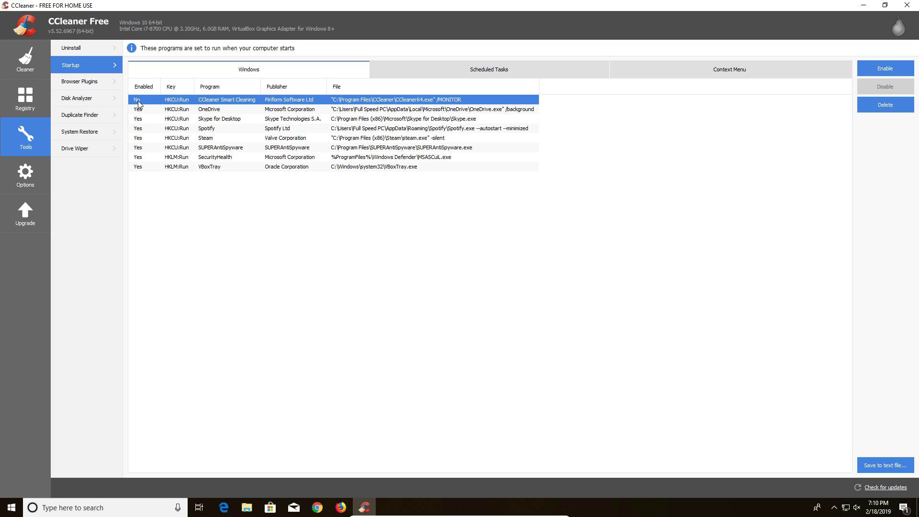
click(153, 110)
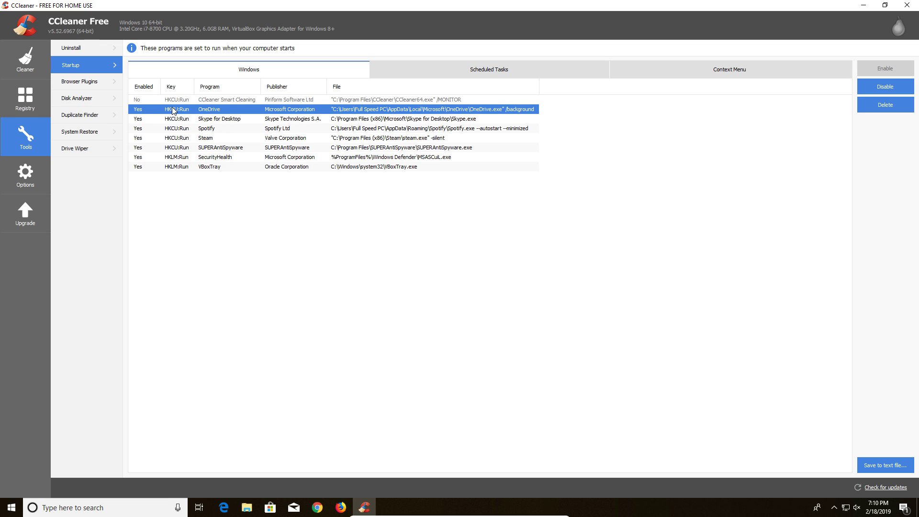
click(881, 89)
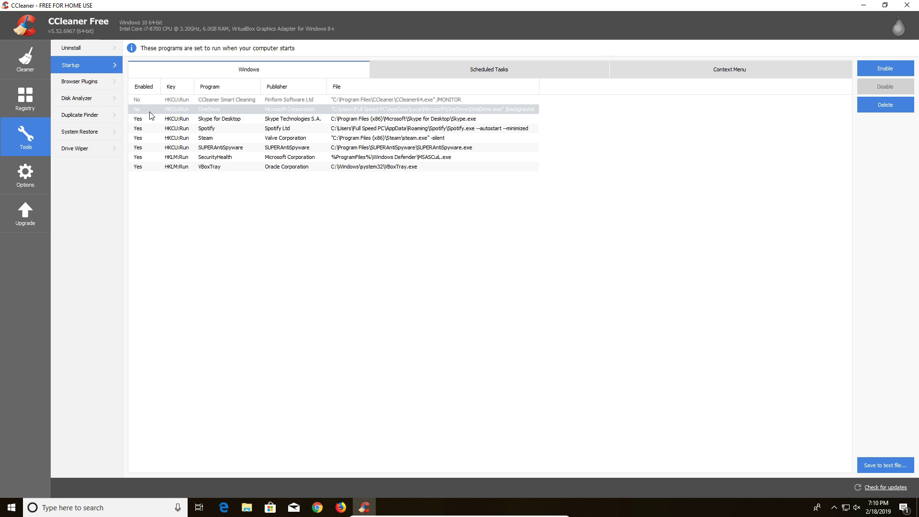
Disable the Windows startup entries for Skype for Desktop, Spotify, Steam, SUPERAntiSpyware and SecurityHealth.
double_click(175, 119)
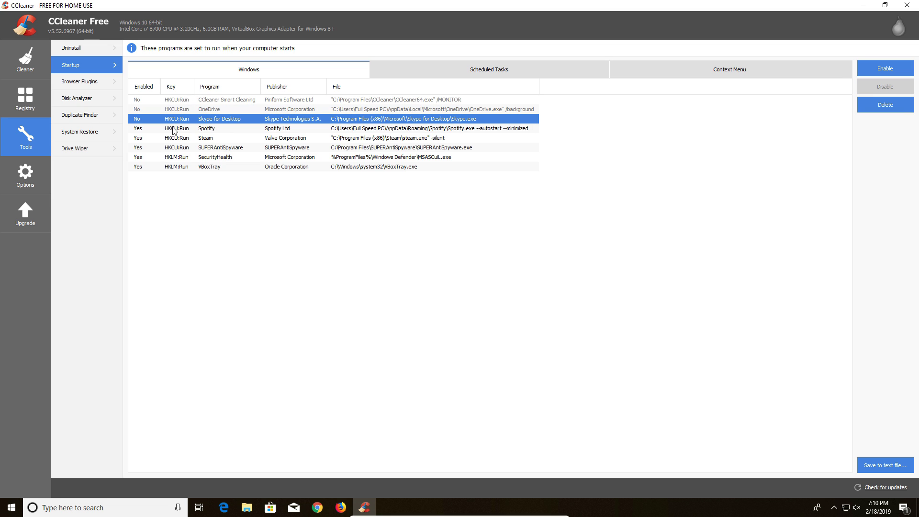
double_click(175, 128)
double_click(178, 138)
double_click(180, 148)
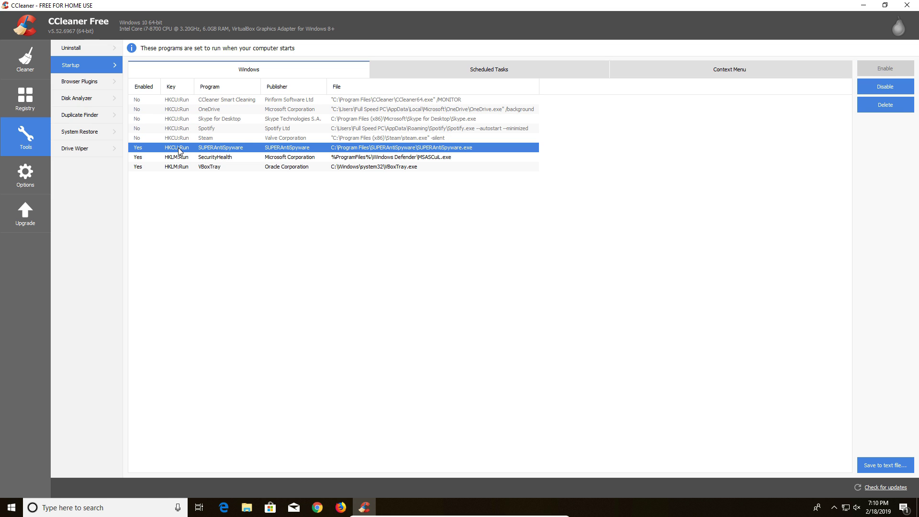
double_click(178, 158)
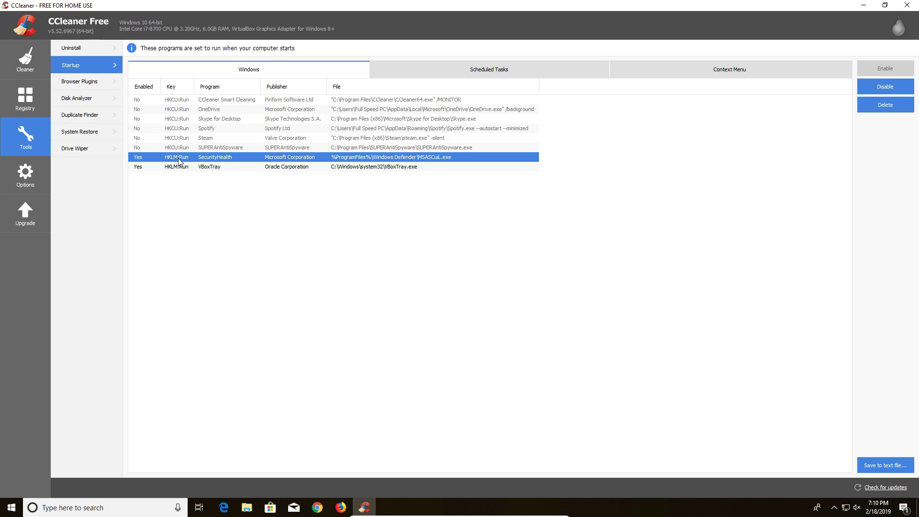
click(246, 167)
click(226, 158)
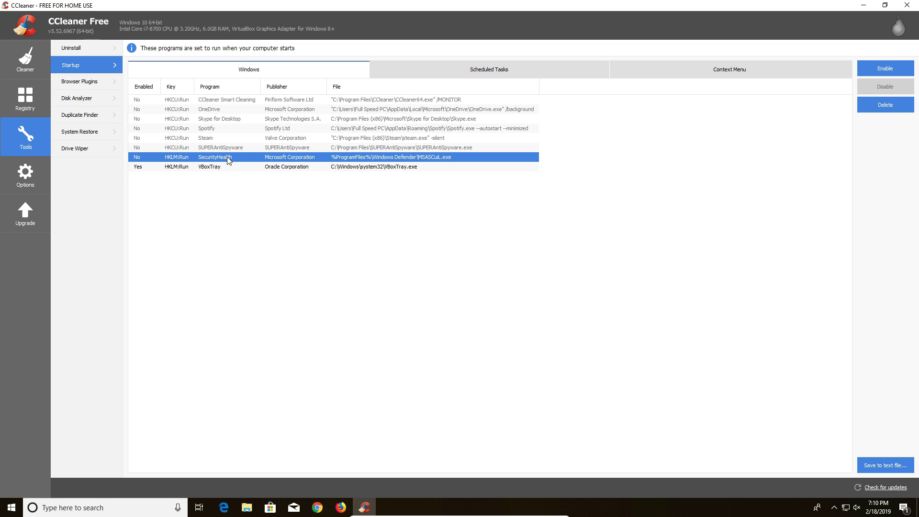
click(219, 149)
click(208, 138)
click(206, 128)
click(206, 119)
click(207, 110)
click(209, 100)
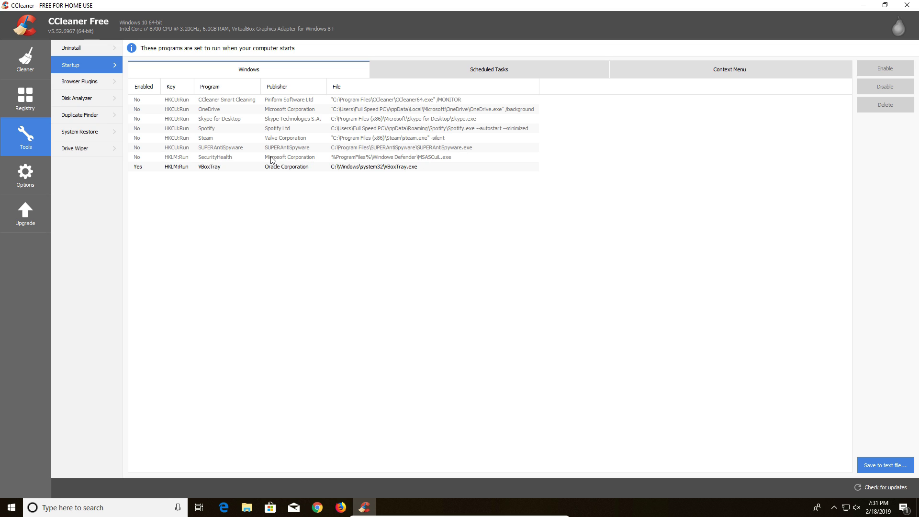
Re-enable the SecurityHealth startup entry.
click(272, 160)
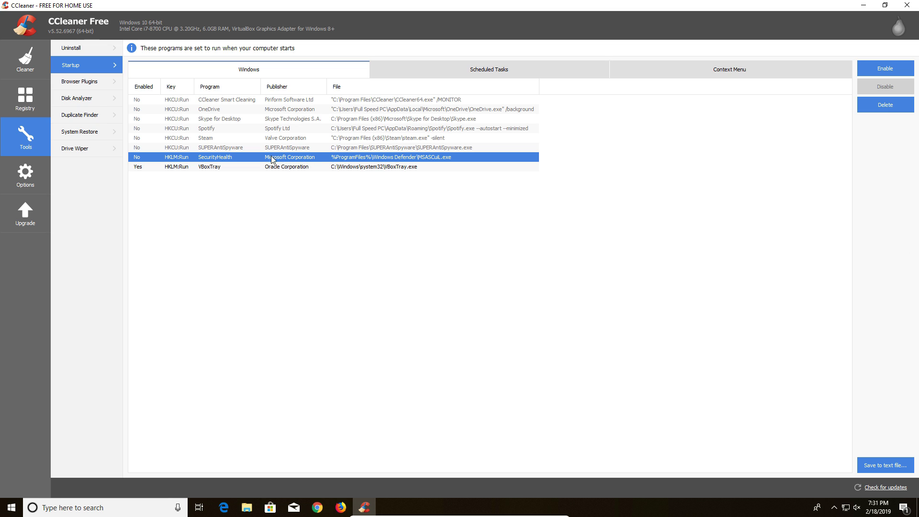
double_click(287, 158)
click(430, 224)
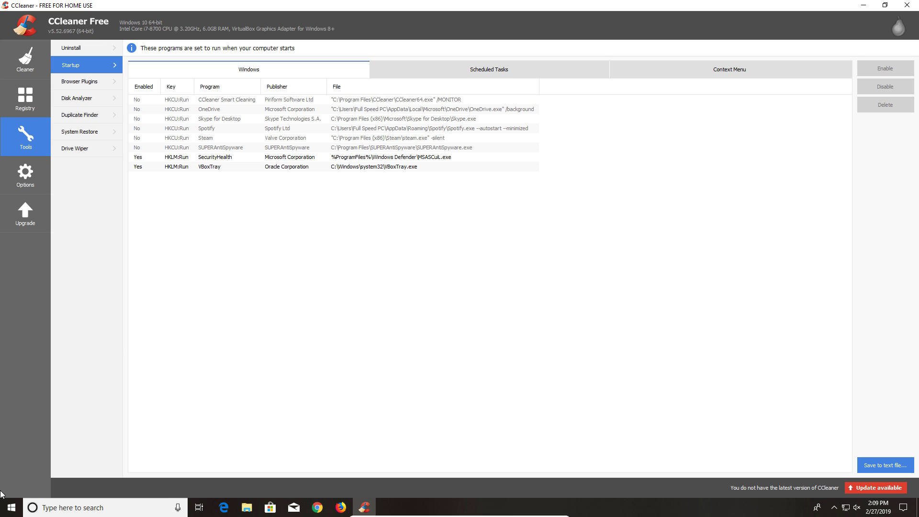
Search Windows for the Settings app and open its Background apps privacy page.
click(6, 510)
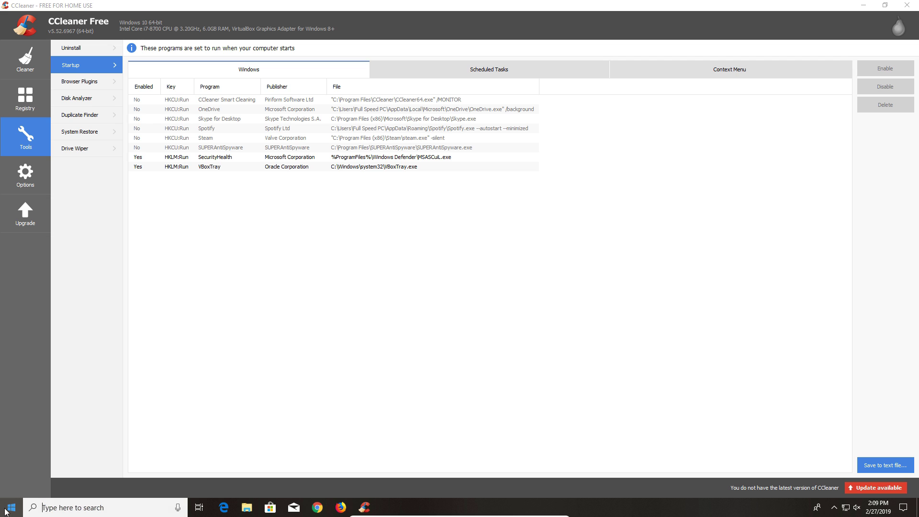
click(61, 506)
text(settings)
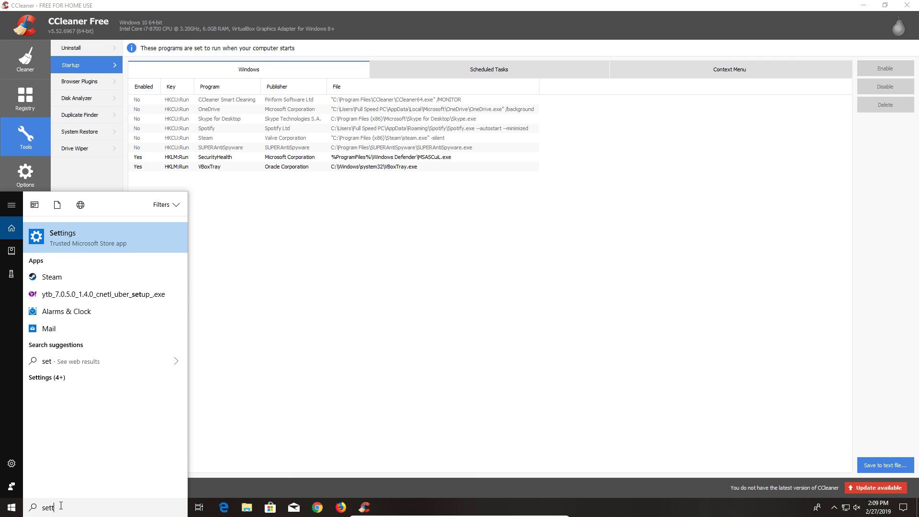
click(93, 242)
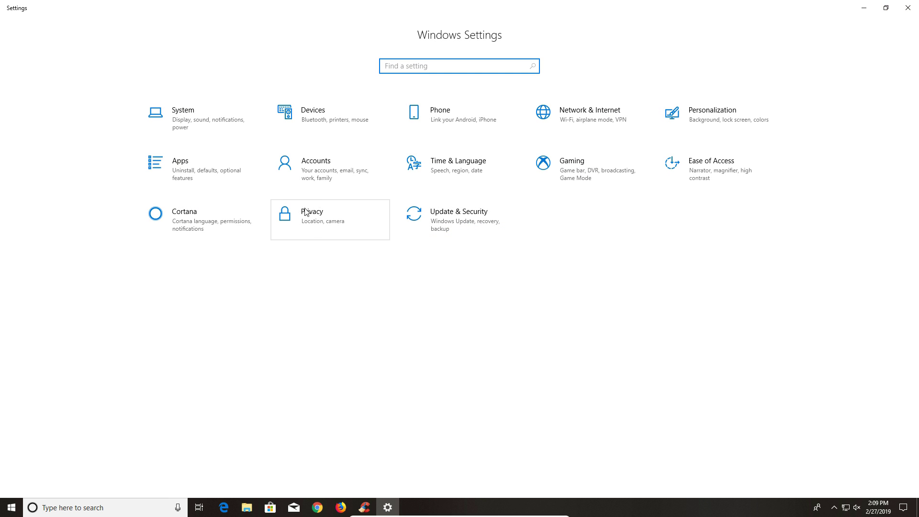
click(321, 218)
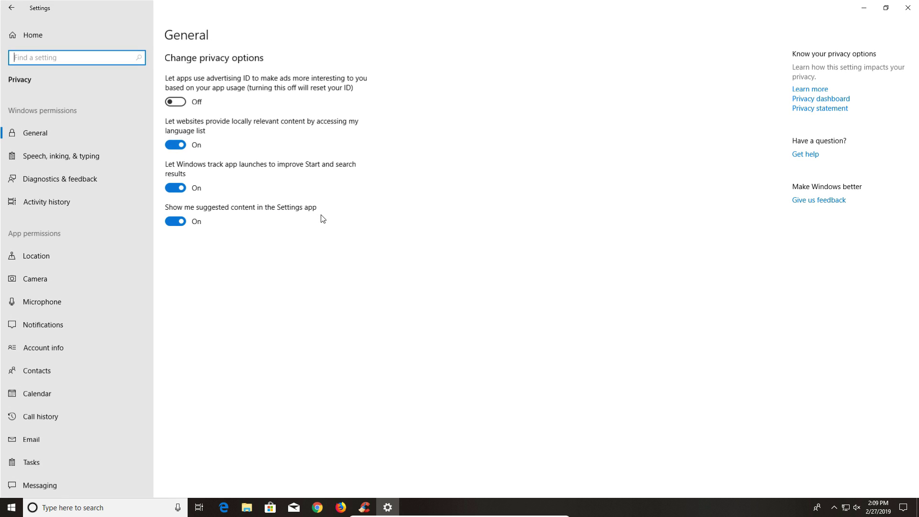
scroll(66, 209, down, 1)
scroll(66, 206, down, 5)
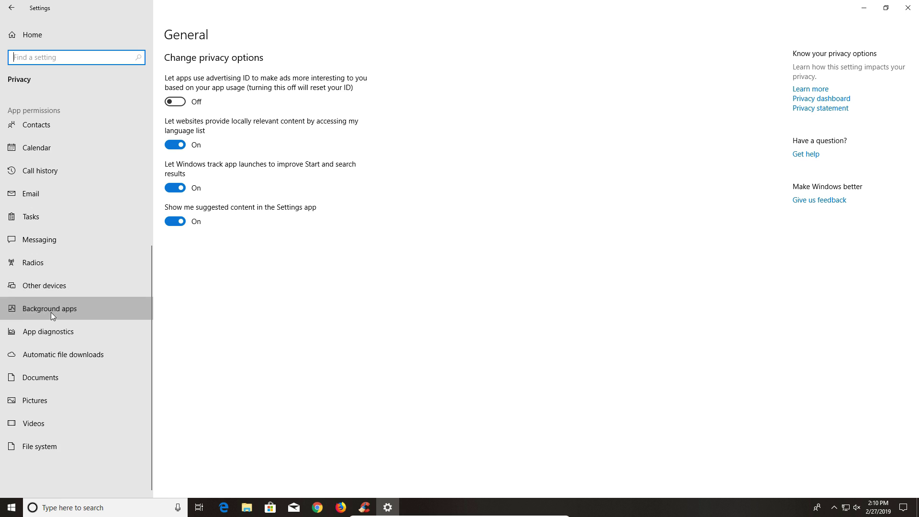
click(59, 306)
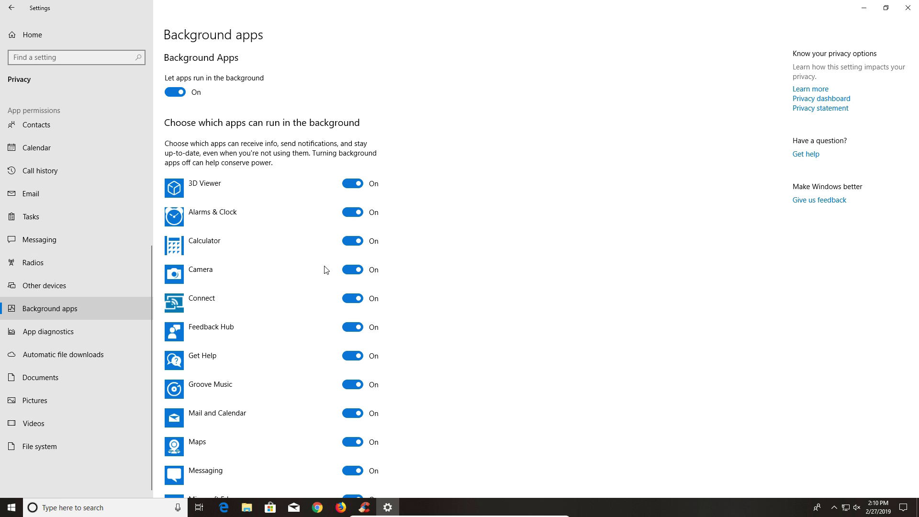
Stop 3D Viewer, Alarms & Clock, Calculator, Camera, Connect and Feedback Hub from running in the background.
scroll(435, 189, down, 6)
scroll(435, 189, down, 8)
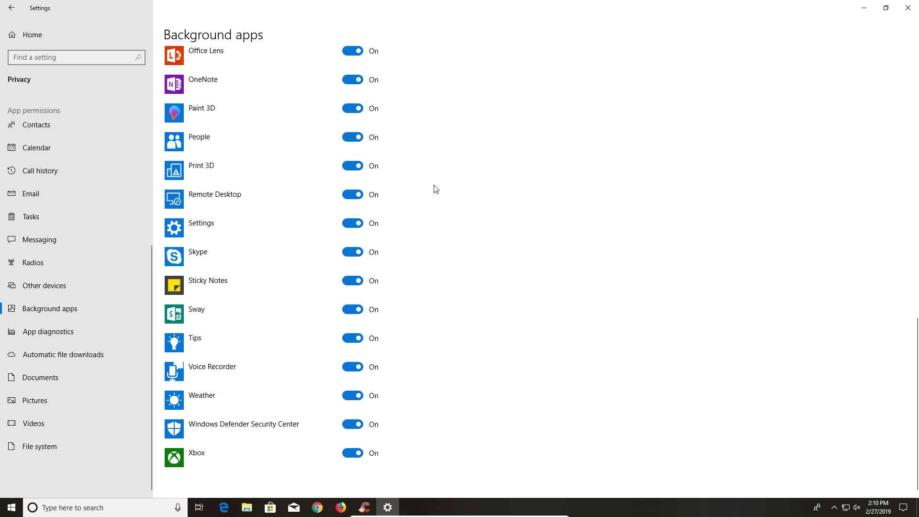
scroll(435, 189, up, 14)
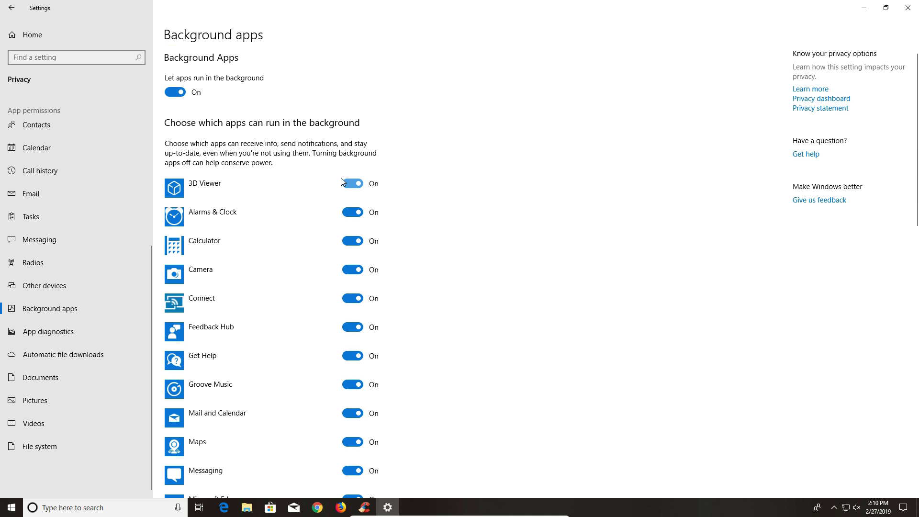
click(353, 183)
click(353, 212)
click(353, 240)
click(352, 269)
click(353, 298)
click(353, 326)
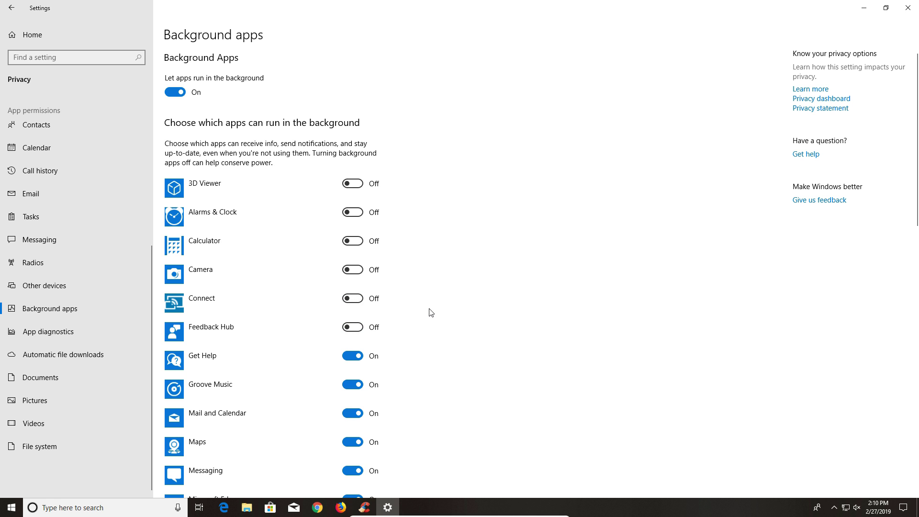
Turn off background running for the remaining listed apps down to Xbox, leaving only Windows Defender Security Center on.
scroll(430, 312, down, 6)
scroll(430, 312, down, 8)
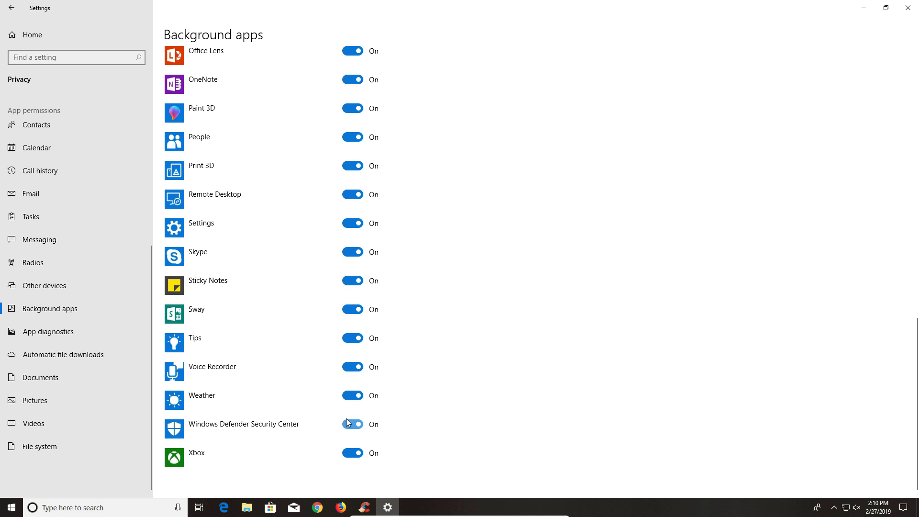
scroll(401, 378, up, 14)
click(354, 264)
click(354, 292)
click(354, 321)
click(354, 350)
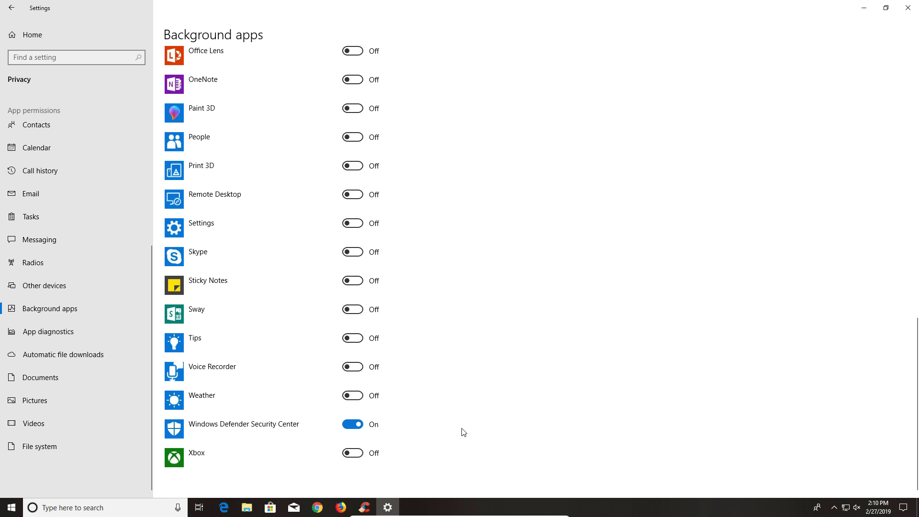
scroll(462, 430, up, 20)
scroll(462, 431, down, 15)
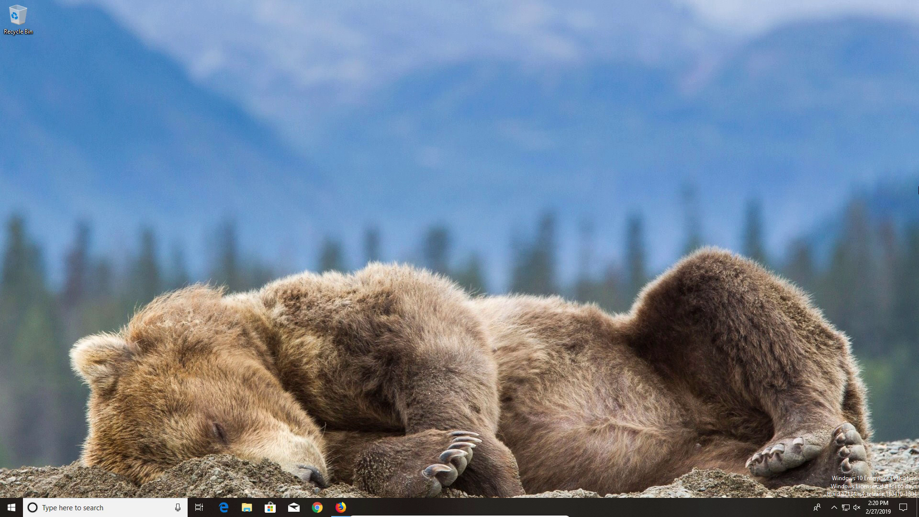
Search Windows for Control Panel and open the Programs and Features list of installed programs.
click(11, 508)
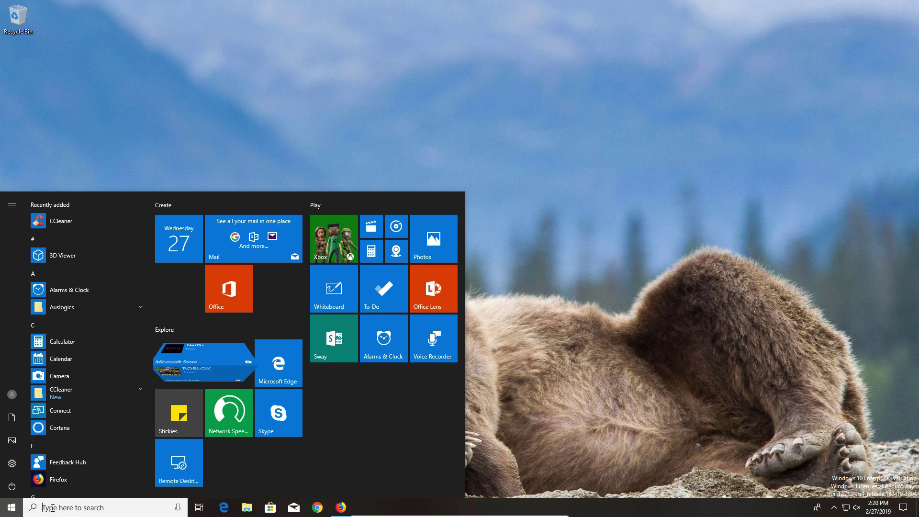
click(54, 508)
text(cont)
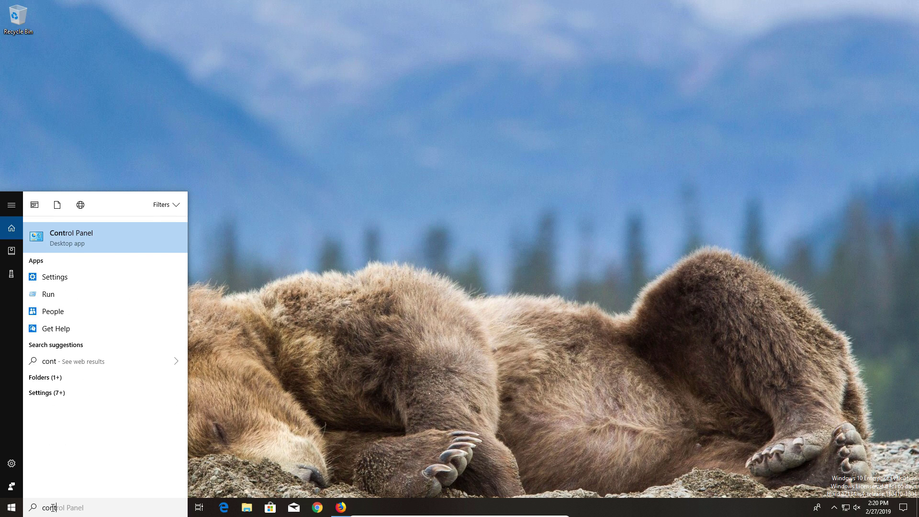
text(rol panel)
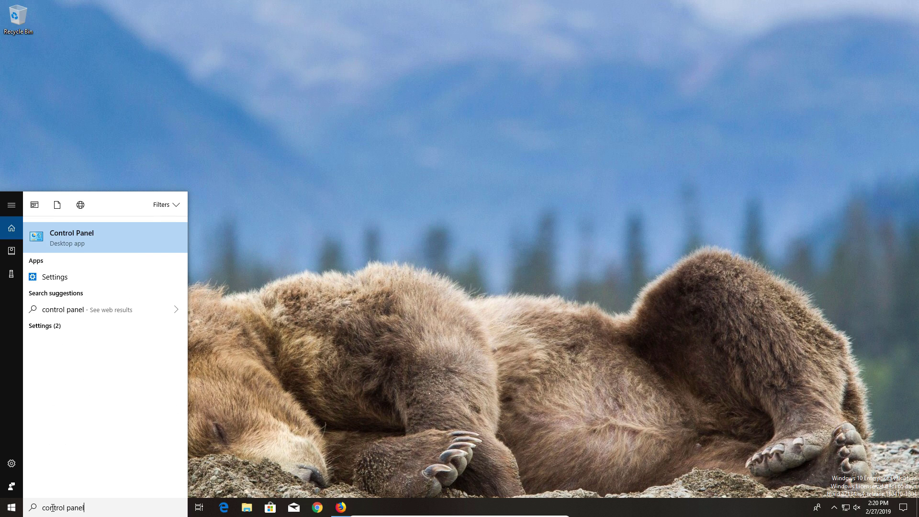
click(80, 237)
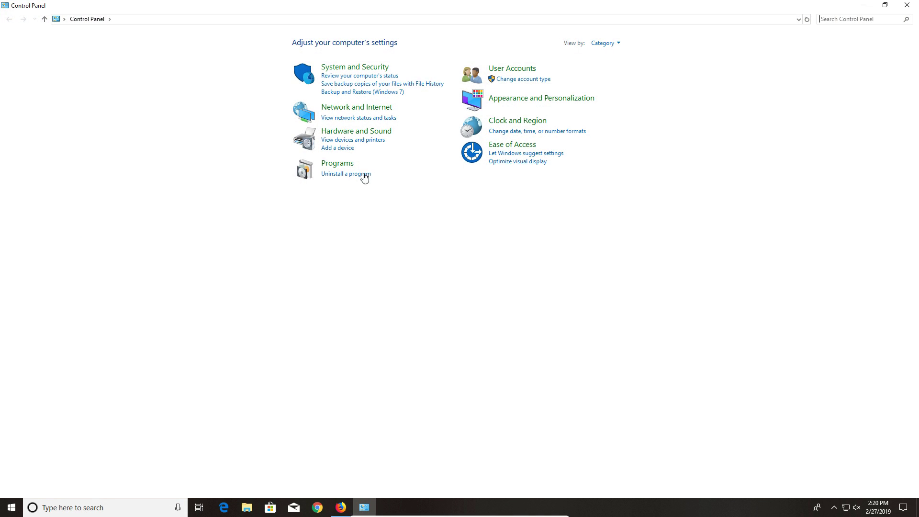
click(335, 165)
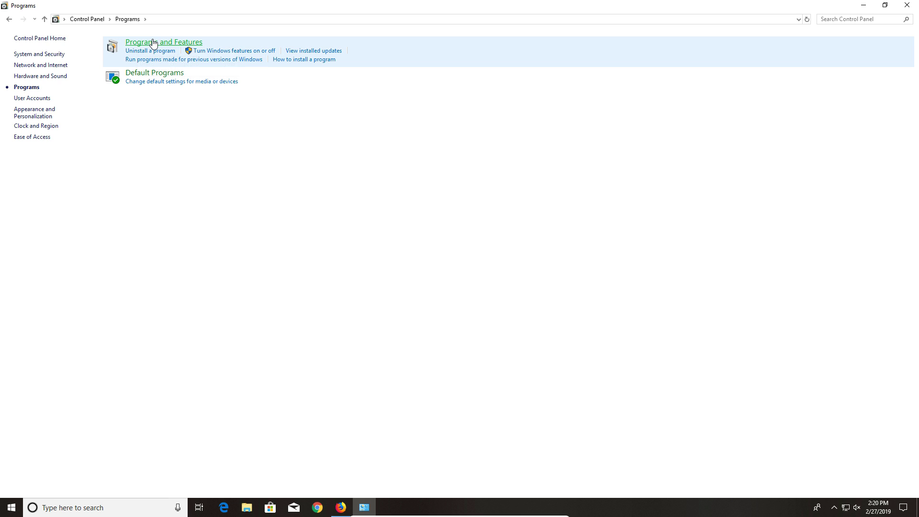
click(154, 42)
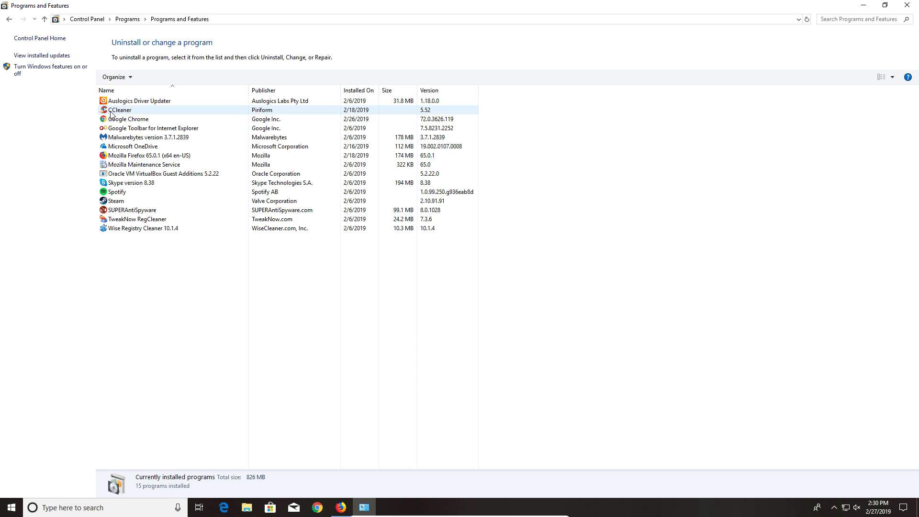
Check the entries for CCleaner, Malwarebytes and SUPERAntiSpyware in the installed programs list.
click(111, 114)
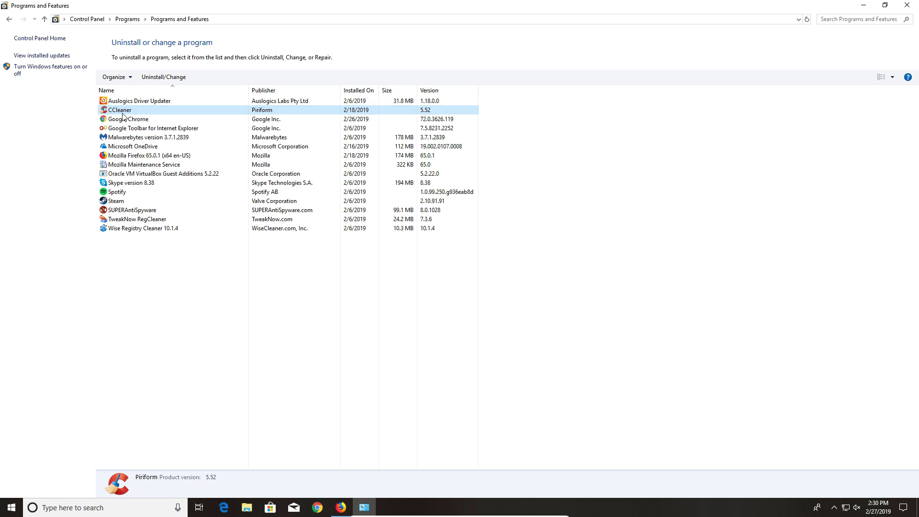
click(139, 138)
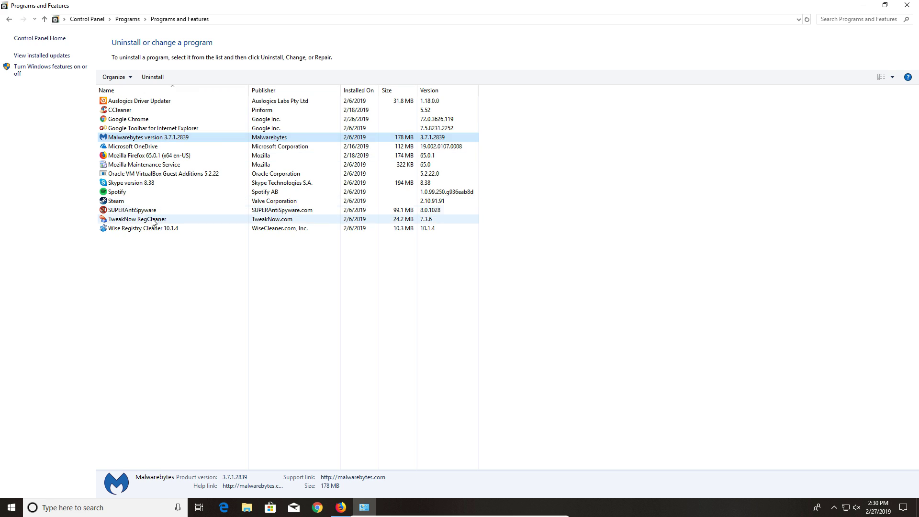
click(139, 211)
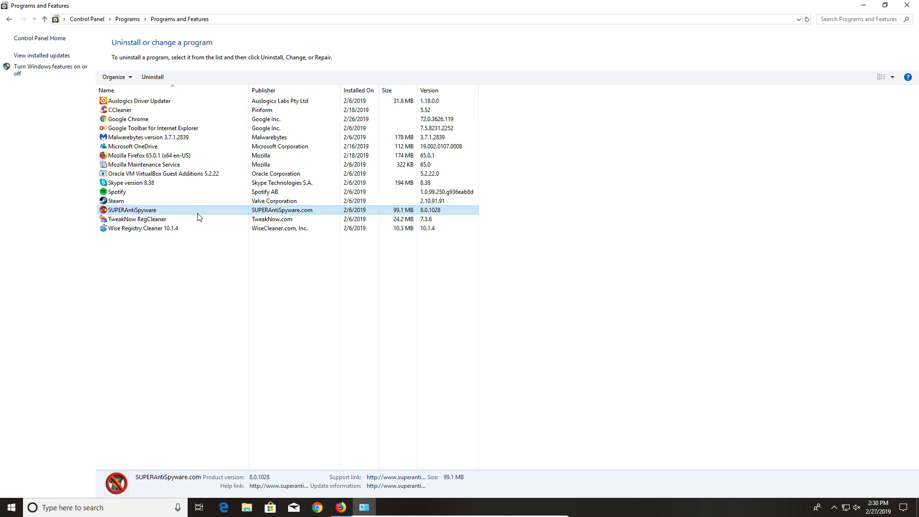
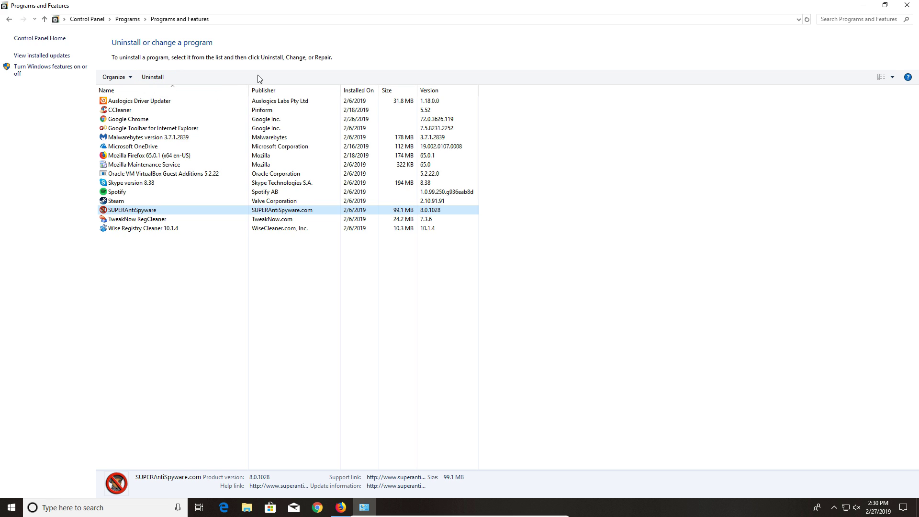
Check the entries for Google Toolbar for Internet Explorer and TweakNow RegCleaner in the installed programs list.
click(129, 129)
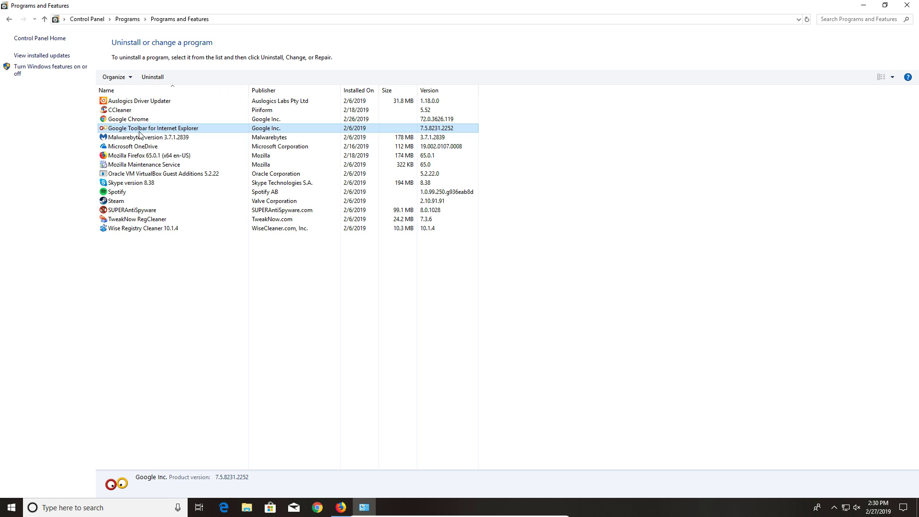
click(163, 221)
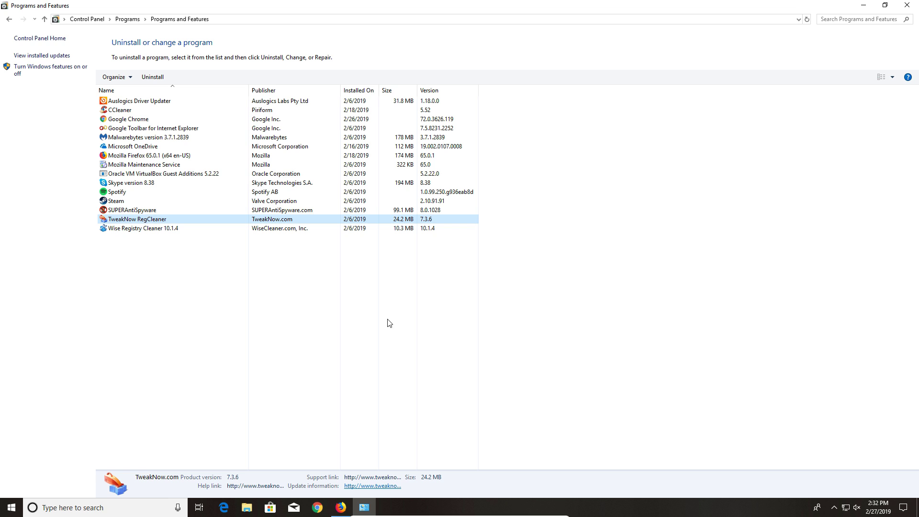
Switch to Firefox and compare the Should I Remove It? ratings for Mozilla Firefox, majtutoriales100_mx_13 and Native Info, returning to Programs and Features.
click(340, 507)
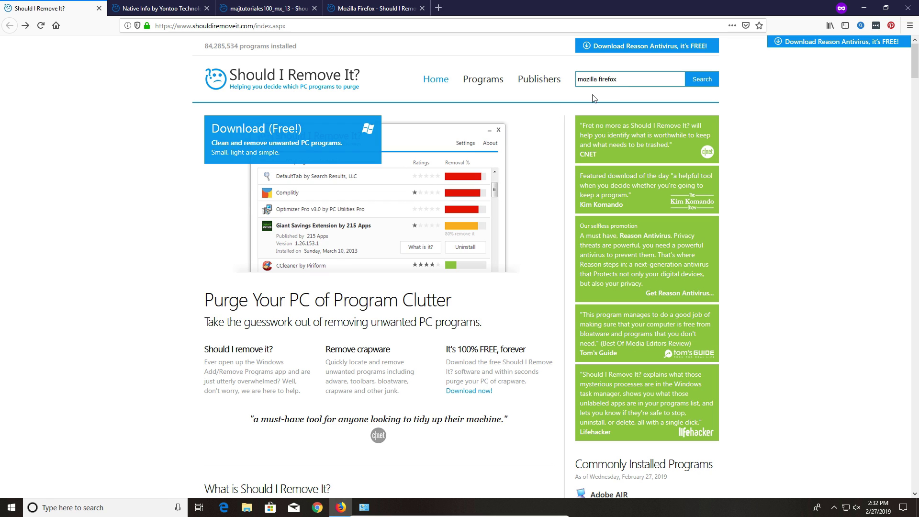
click(613, 80)
click(360, 5)
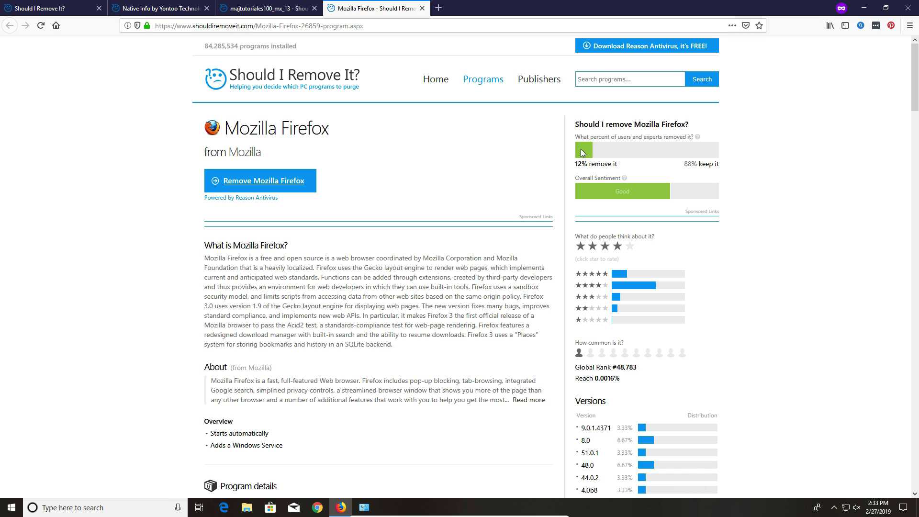
click(254, 6)
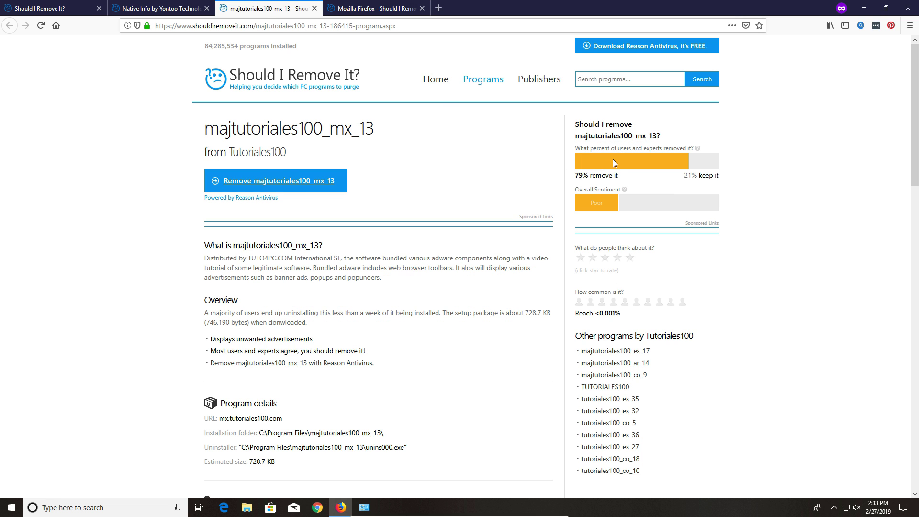
click(158, 8)
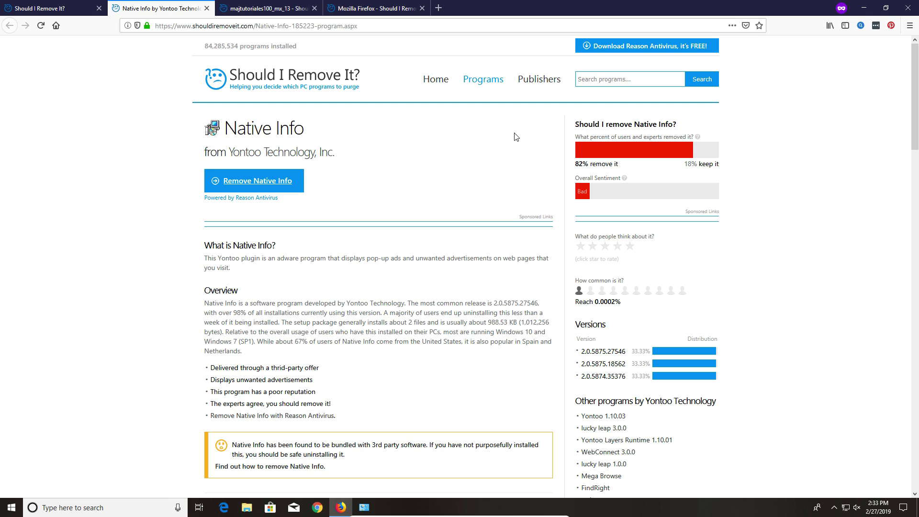
key(alt+Tab)
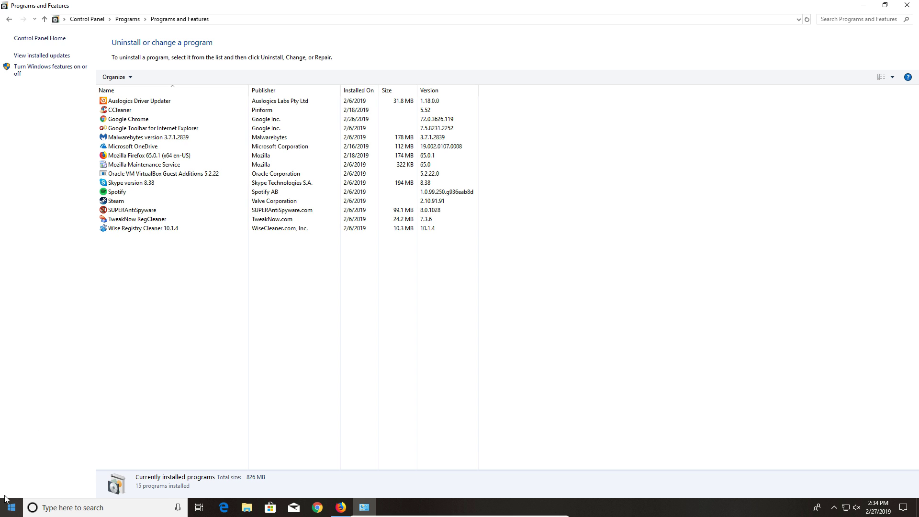
Search Windows for Settings and open the Apps & features page.
click(7, 511)
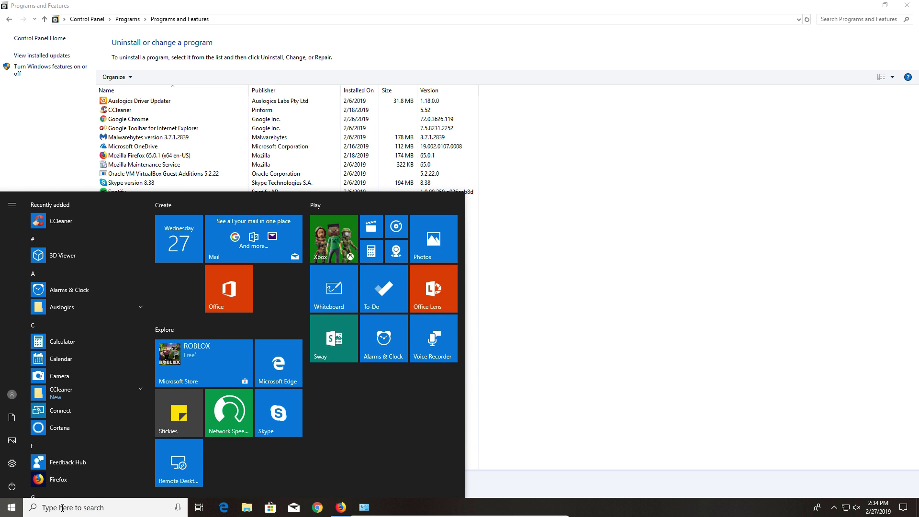
click(61, 508)
text(settings)
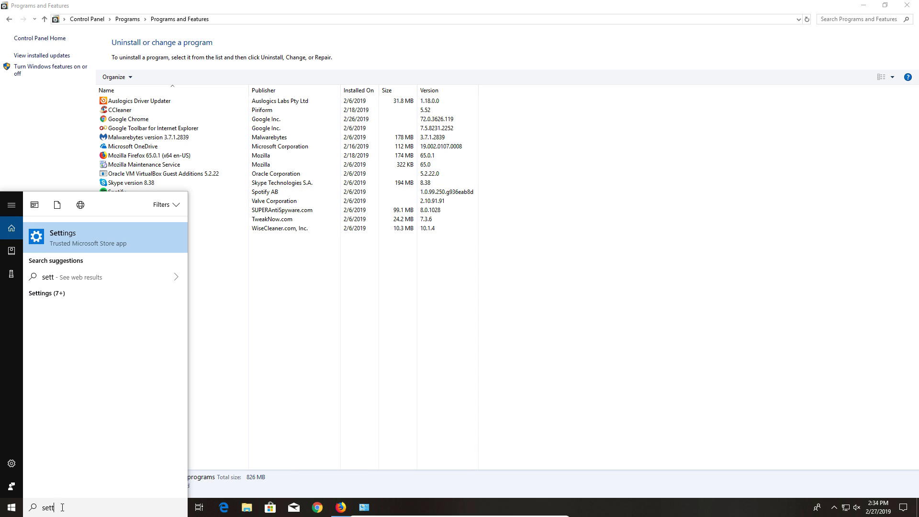
click(76, 232)
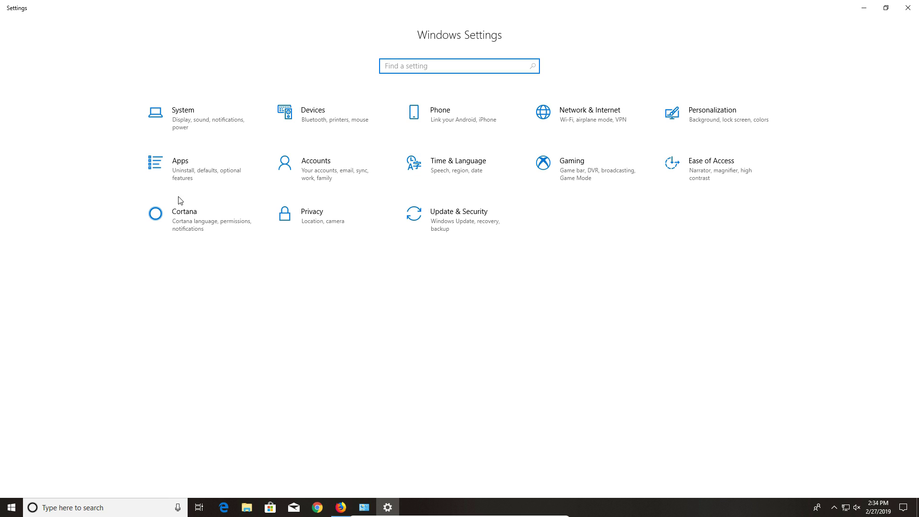
click(197, 171)
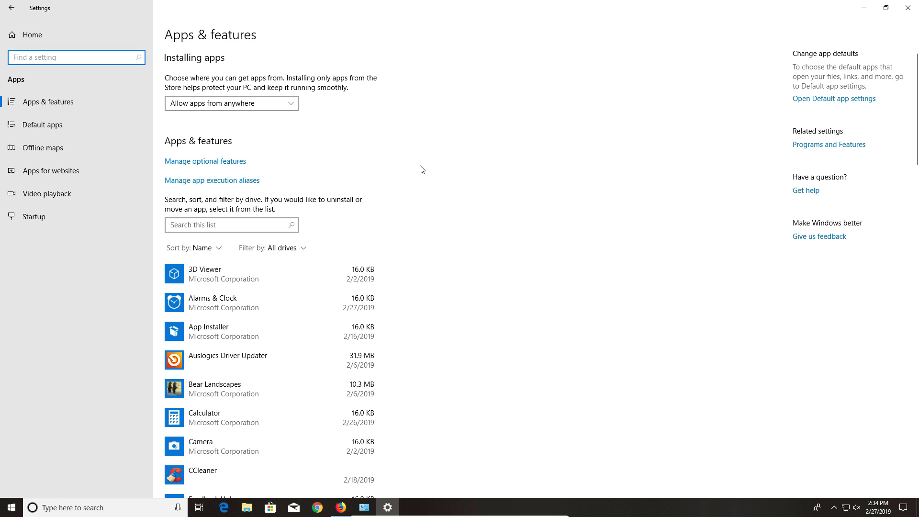
Review the Apps & features list for installed apps that could be uninstalled.
scroll(458, 206, down, 2)
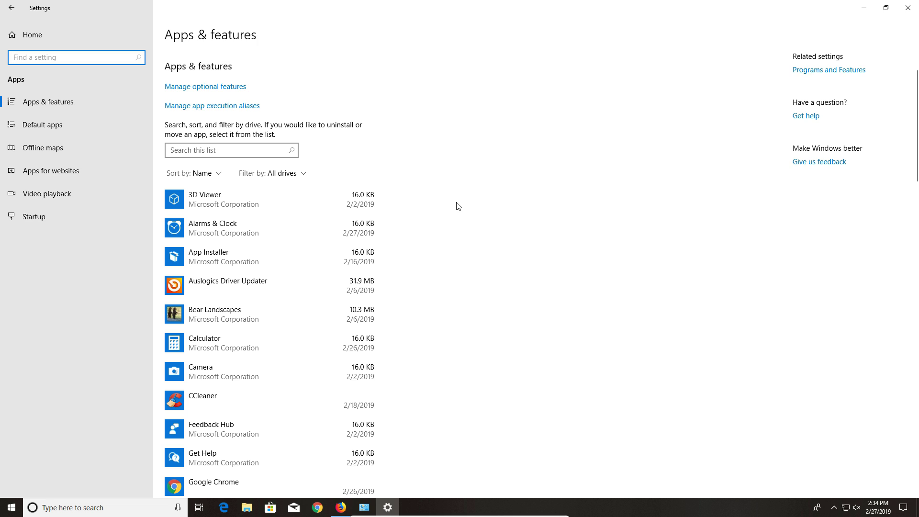
mouse_move(365, 509)
scroll(477, 314, down, 10)
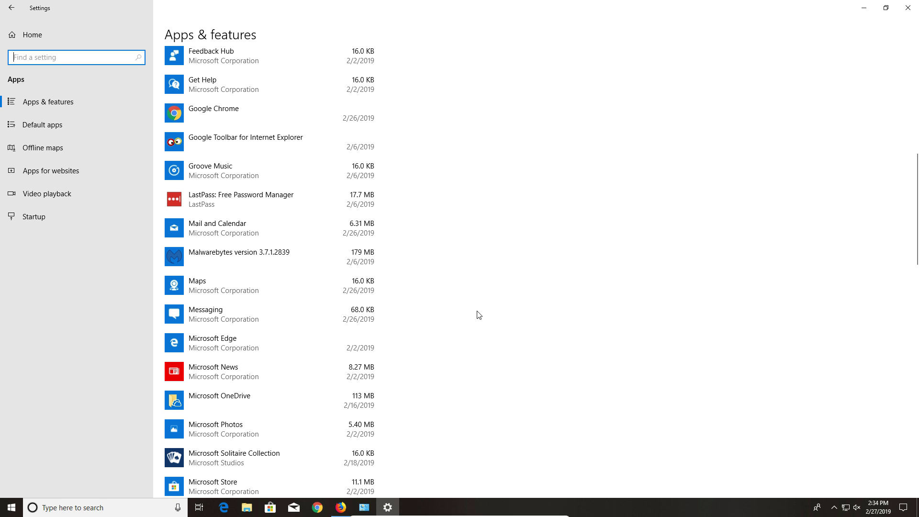
scroll(477, 314, down, 5)
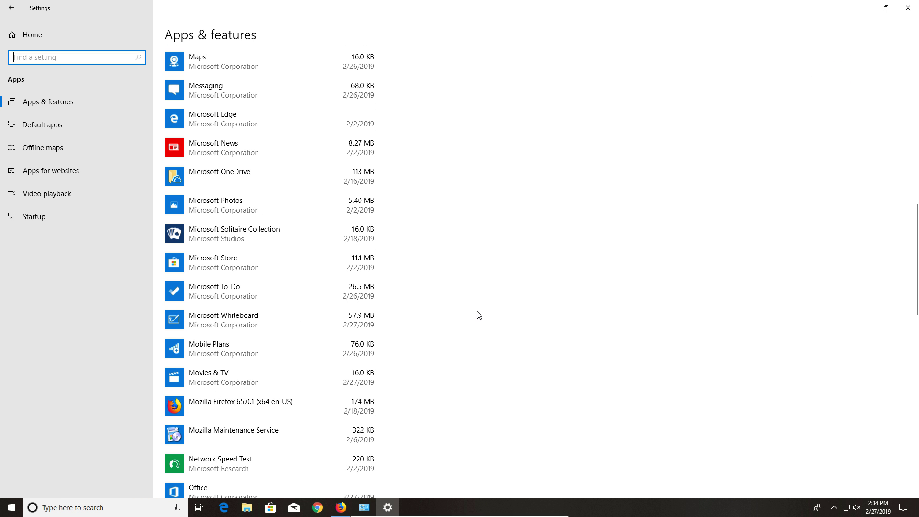
scroll(478, 315, down, 7)
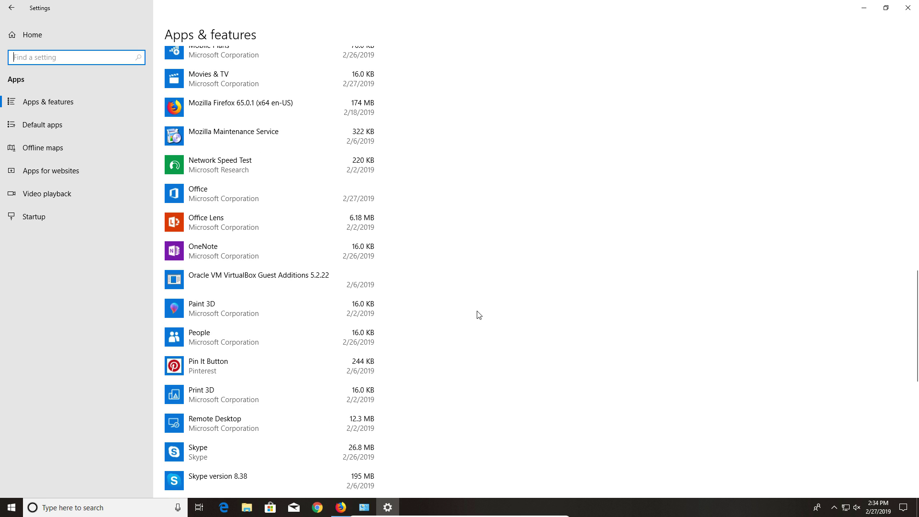
scroll(478, 315, down, 4)
click(208, 217)
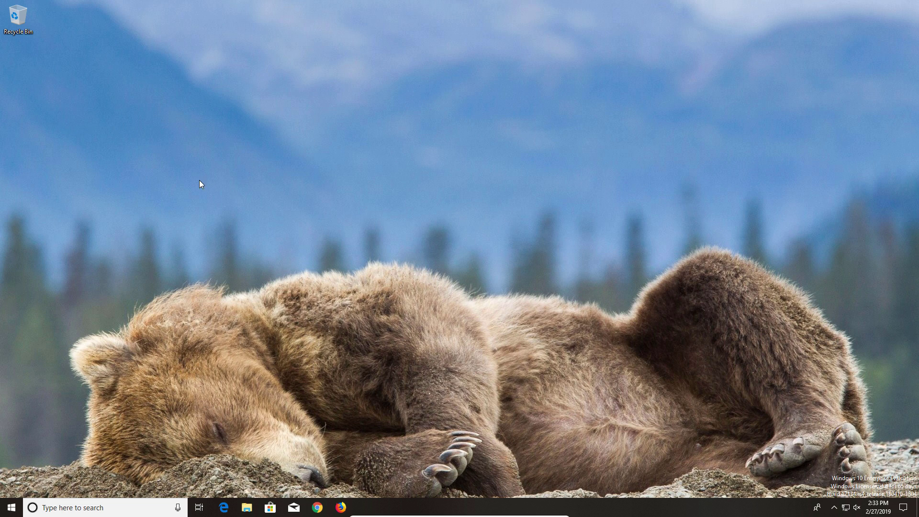
Search Windows for "storage" and open the Storage system settings.
click(11, 507)
click(58, 508)
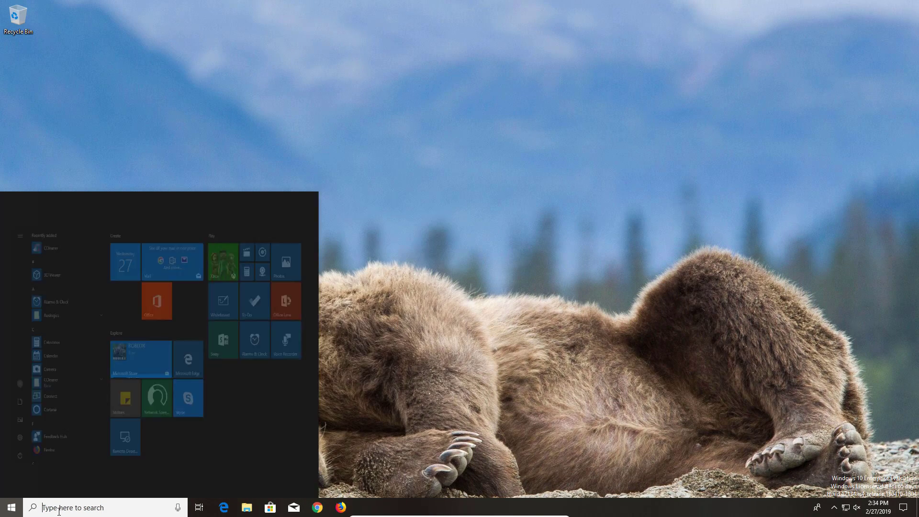
text(storage)
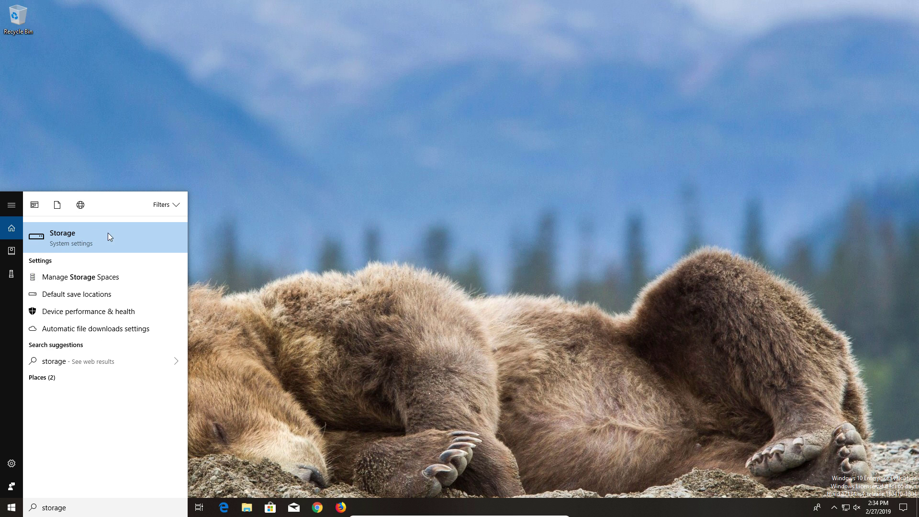
click(78, 232)
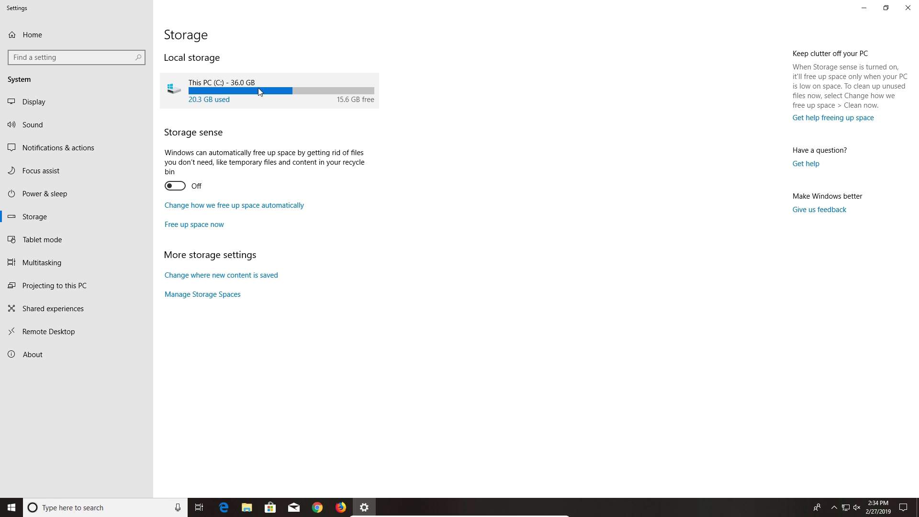
Examine the storage usage breakdown of This PC (C:), including the Documents category, and return to the Storage overview.
click(240, 91)
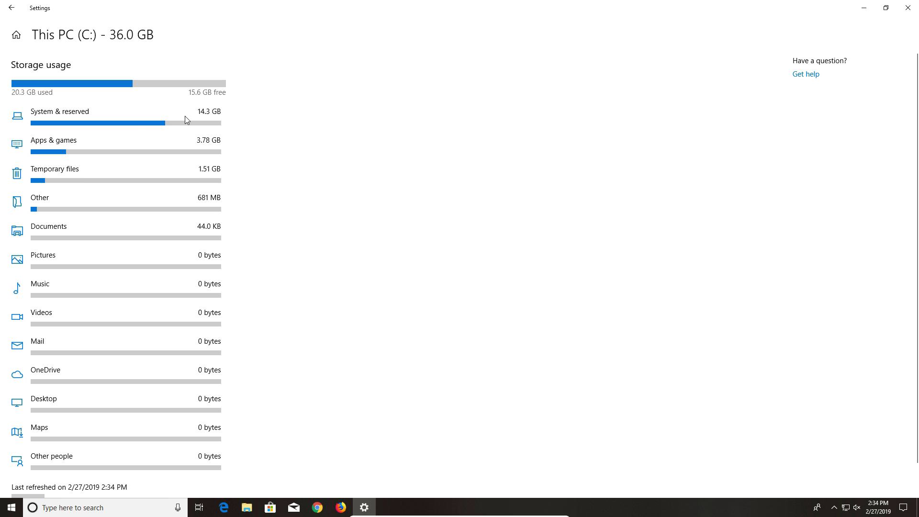
click(67, 232)
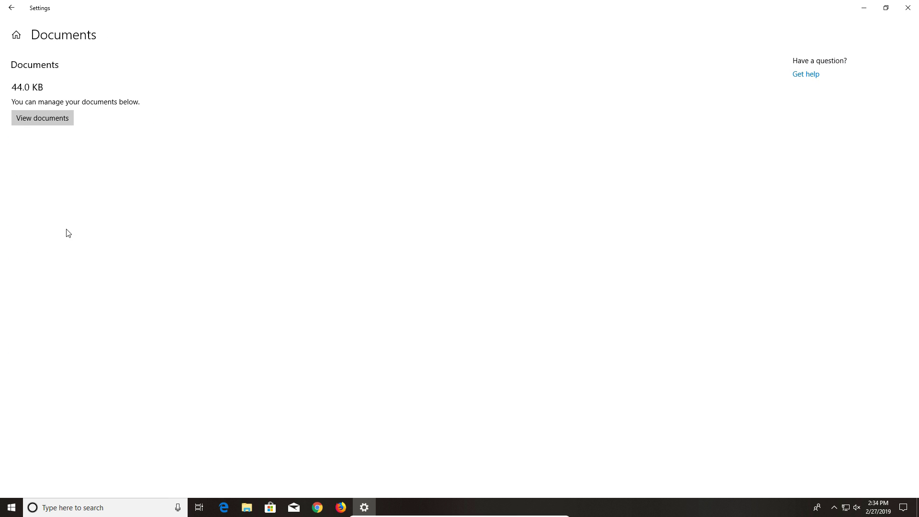
click(11, 7)
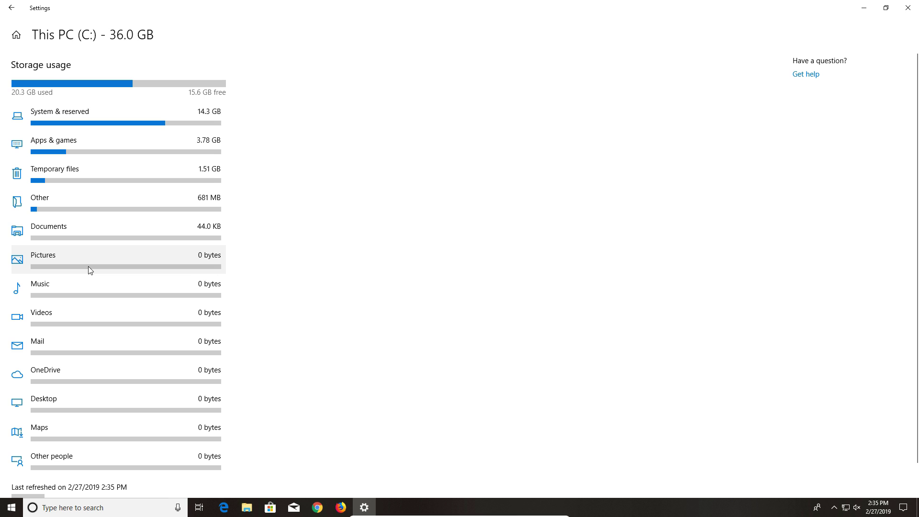
click(12, 8)
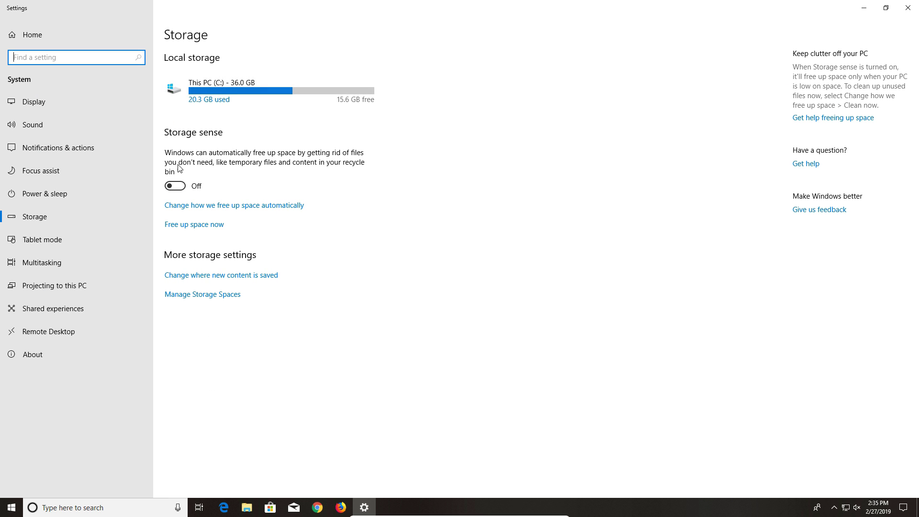
Inspect the automatic Storage sense options and the temporary files offered under Free up space now, and close Settings.
click(238, 205)
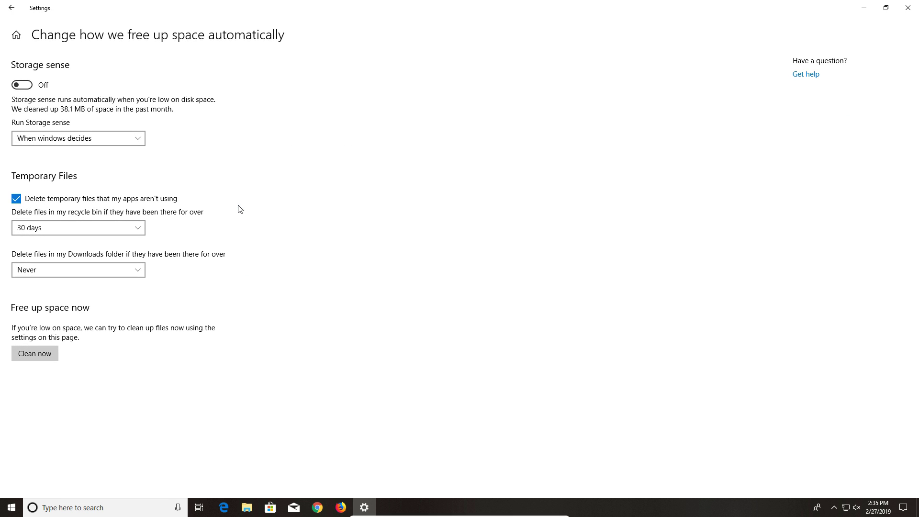
click(11, 7)
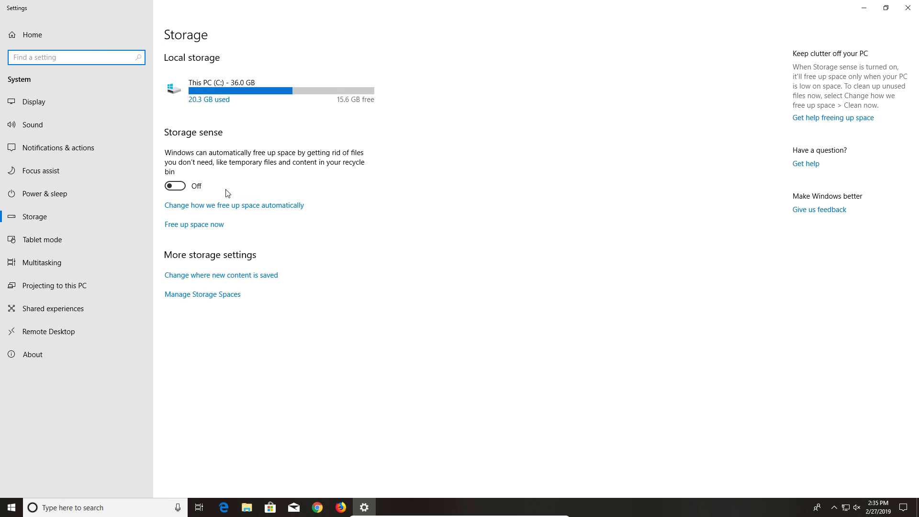
click(183, 229)
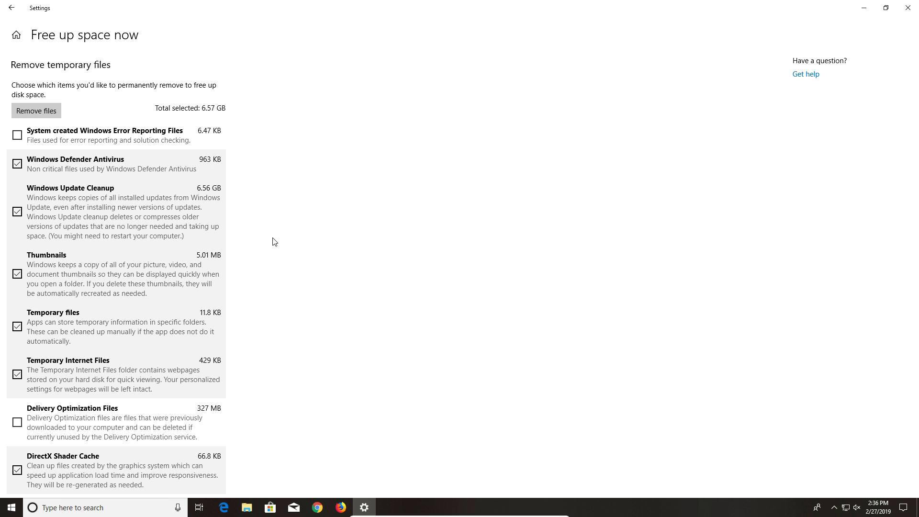
key(alt+F4)
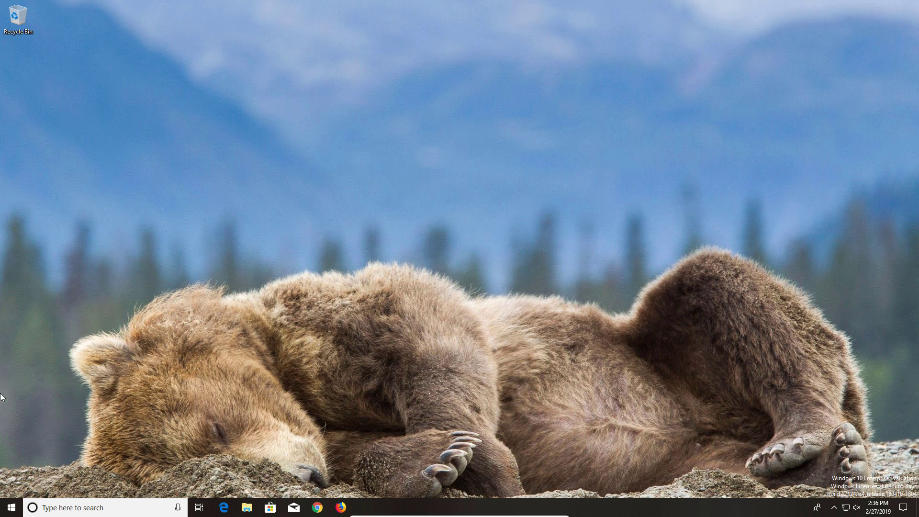
Search Windows for File Explorer, open it and reduce it to a smaller window placed over the desktop.
click(5, 507)
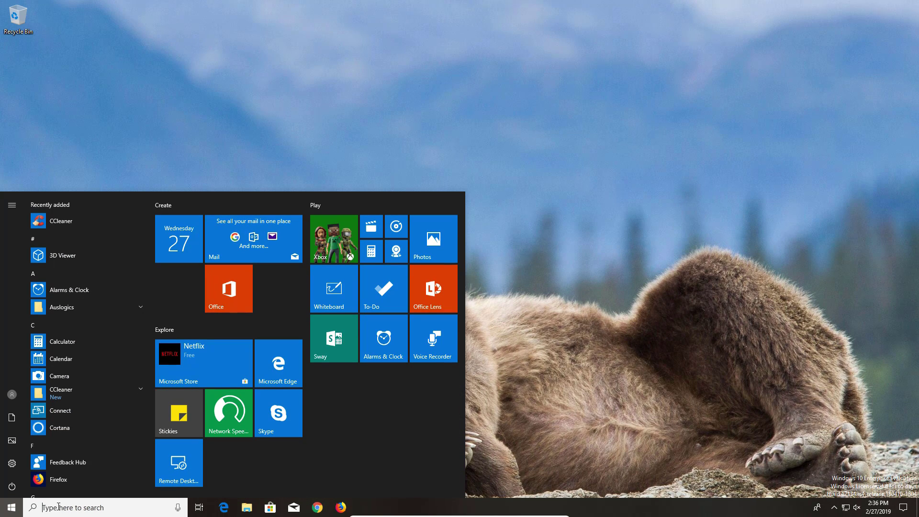
click(60, 506)
text(file exp)
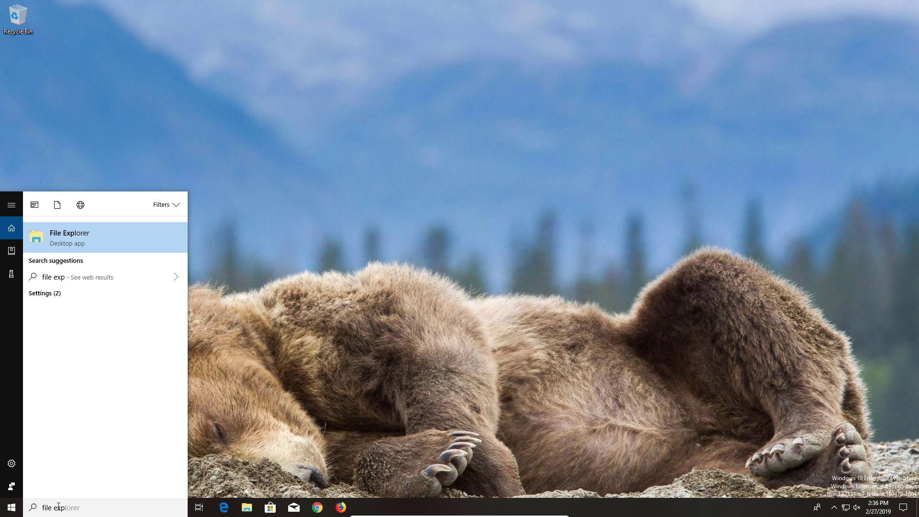
text(lorer)
click(78, 237)
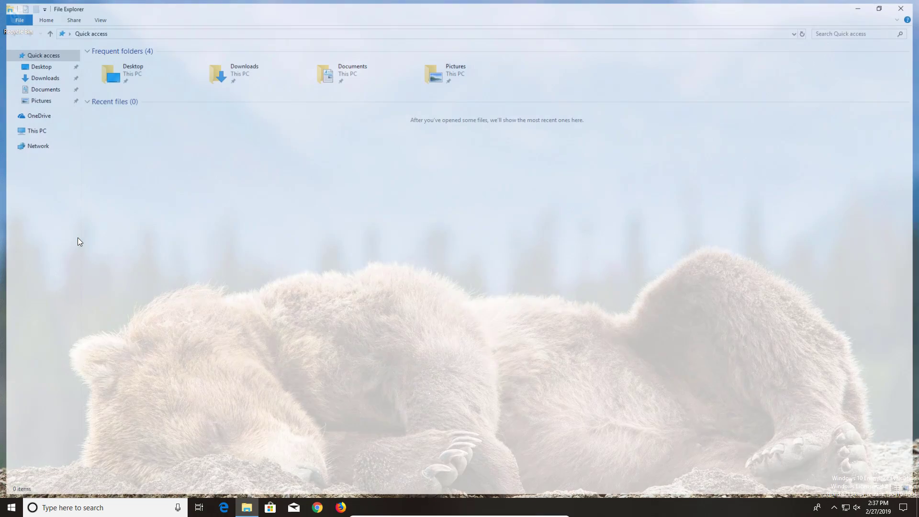
click(878, 8)
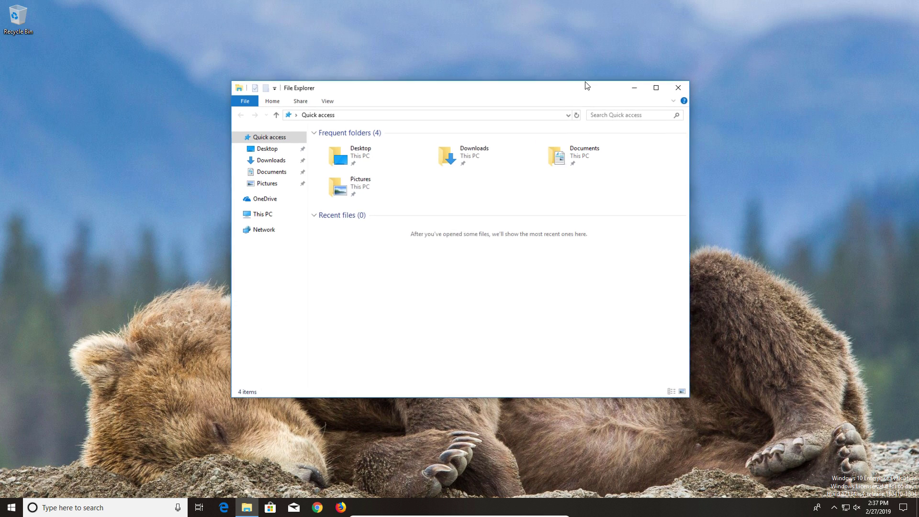
drag(440, 89, 369, 101)
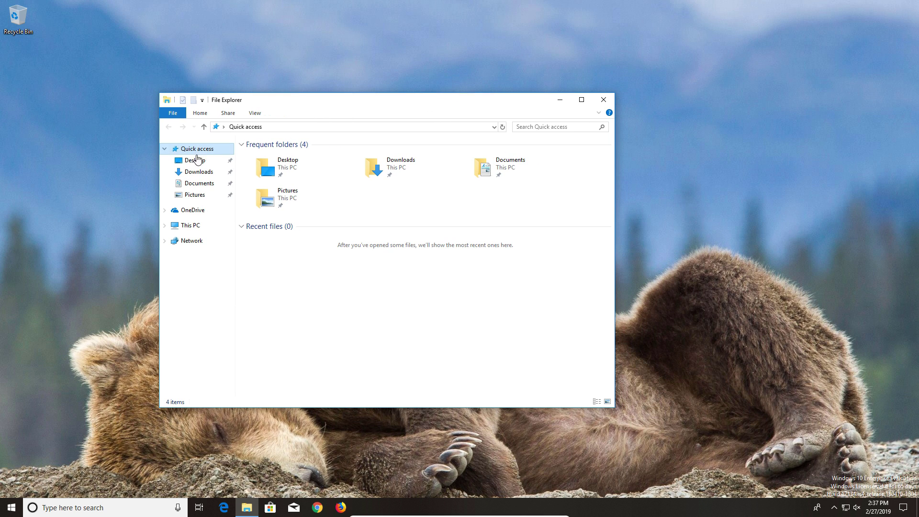
Open the properties of Local Disk (C:) from This PC.
click(203, 228)
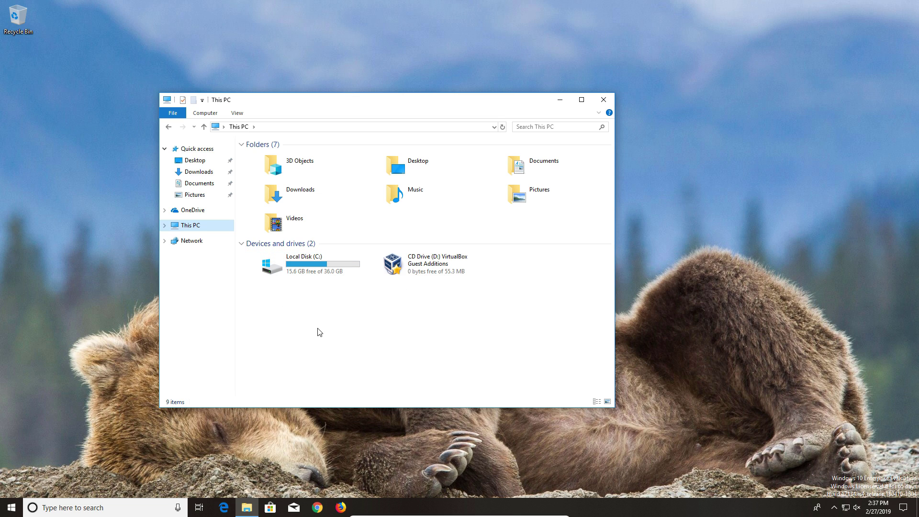
right_click(316, 264)
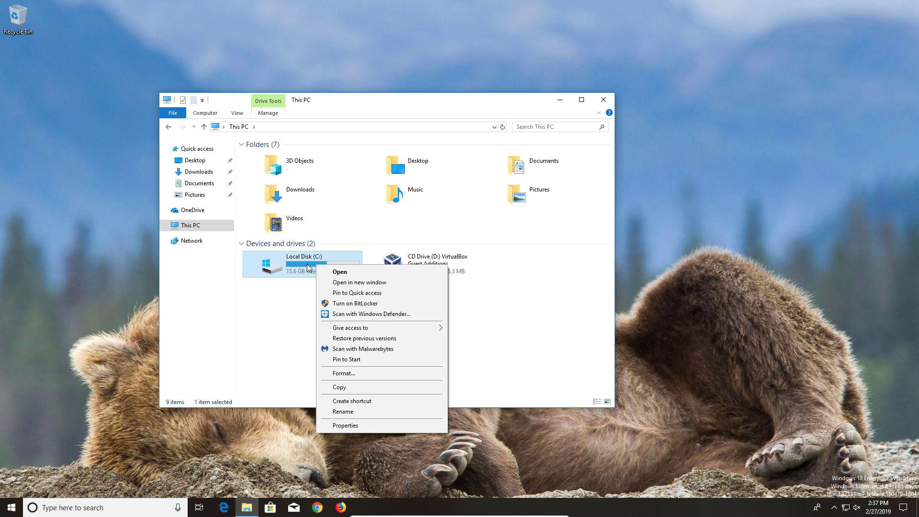
click(348, 426)
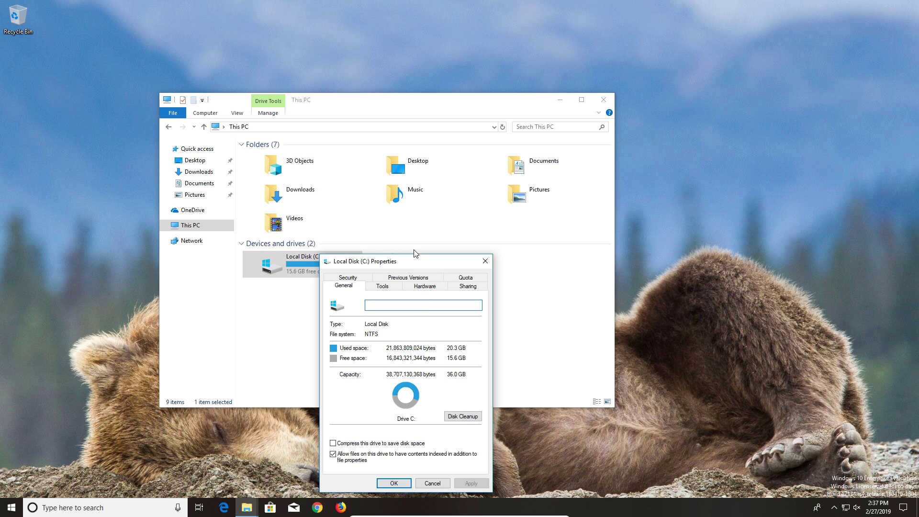
Open Disk Cleanup for drive C:, examine the file categories offered for deletion, and close it.
drag(414, 261, 428, 152)
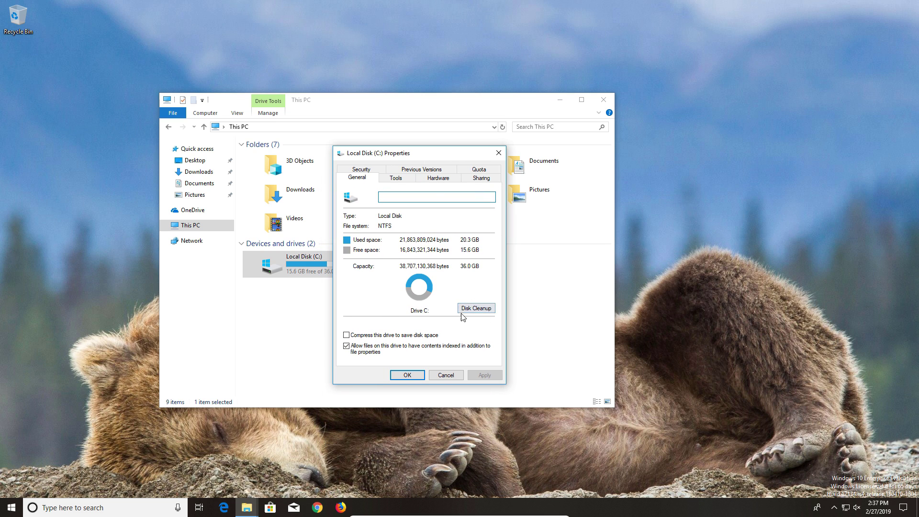
click(475, 309)
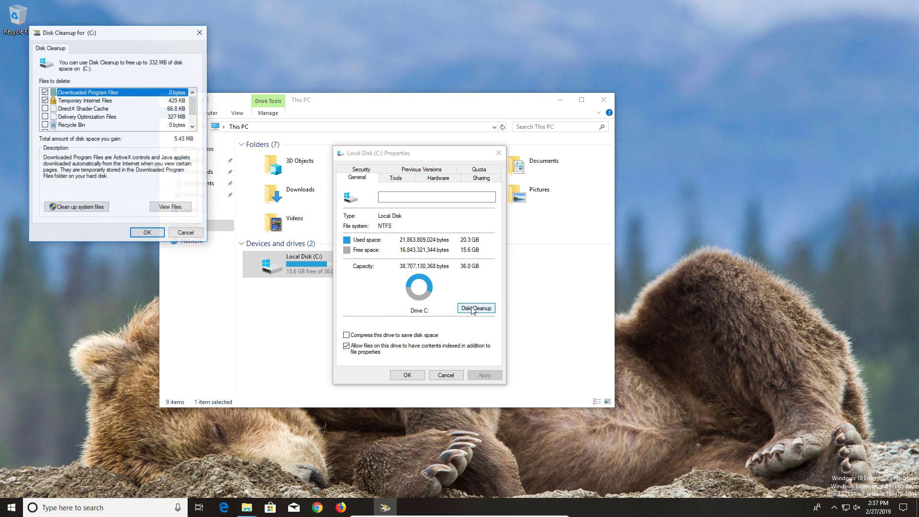
drag(148, 37, 332, 197)
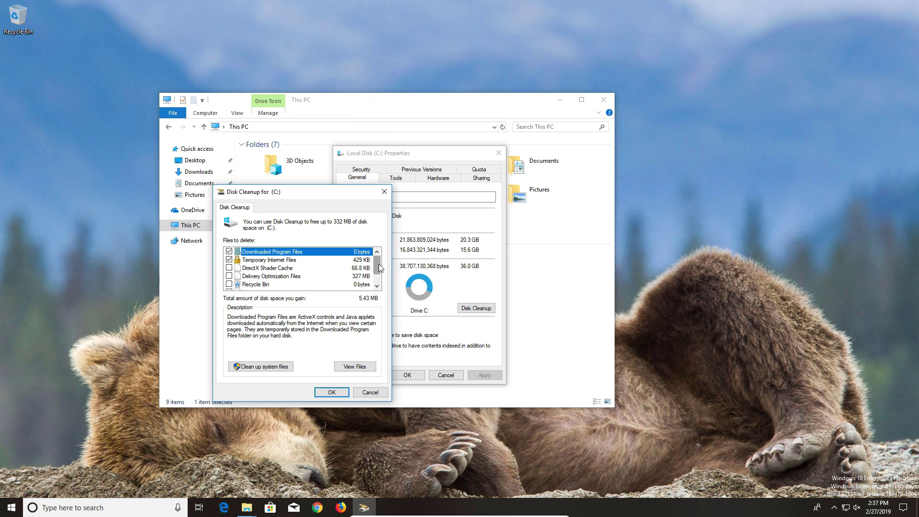
drag(378, 263, 378, 279)
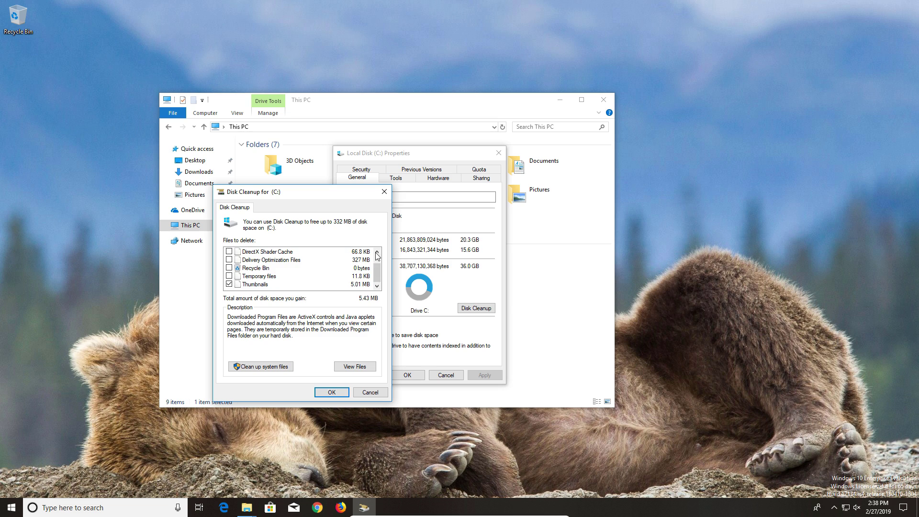
click(380, 195)
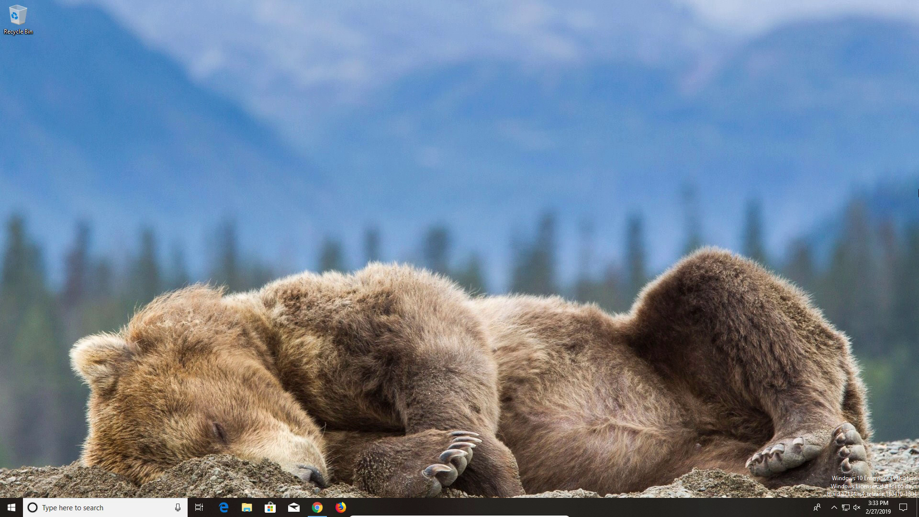
Switch to Google Chrome and check on its About Google Chrome page whether the browser is up to date.
click(318, 508)
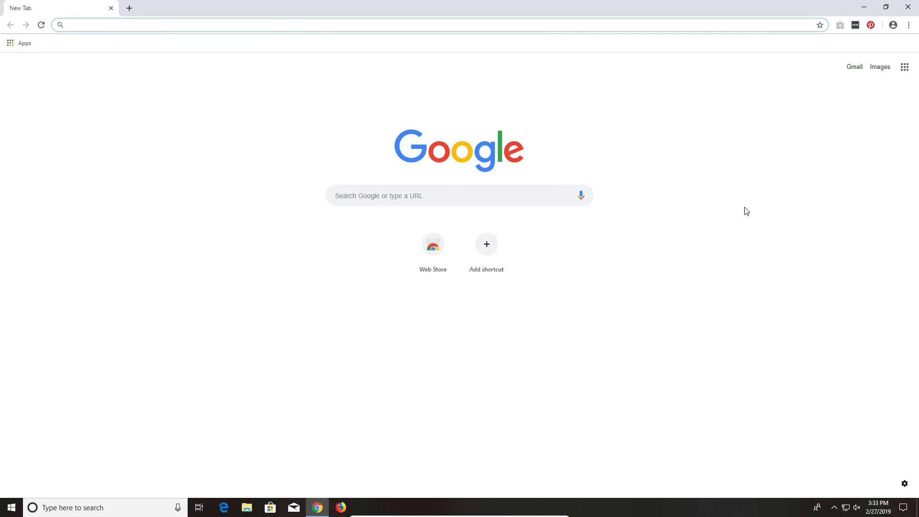
click(910, 27)
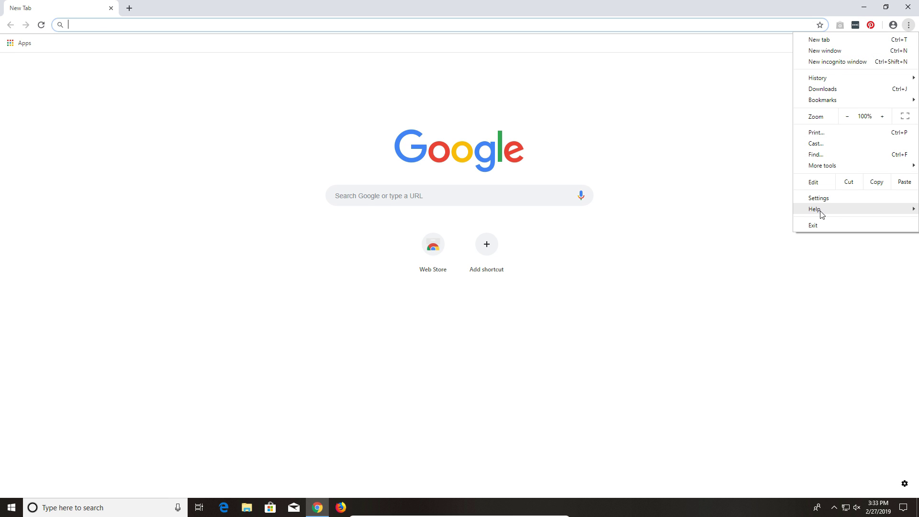
mouse_move(827, 215)
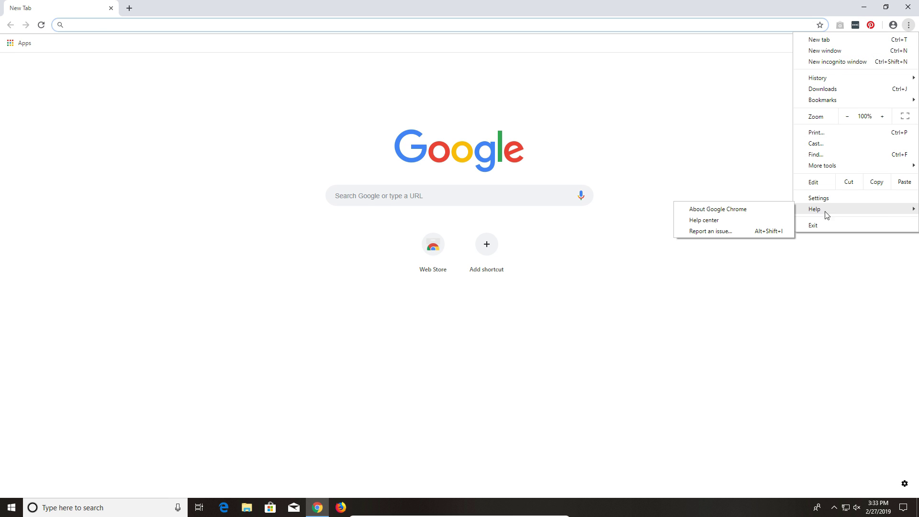
click(711, 210)
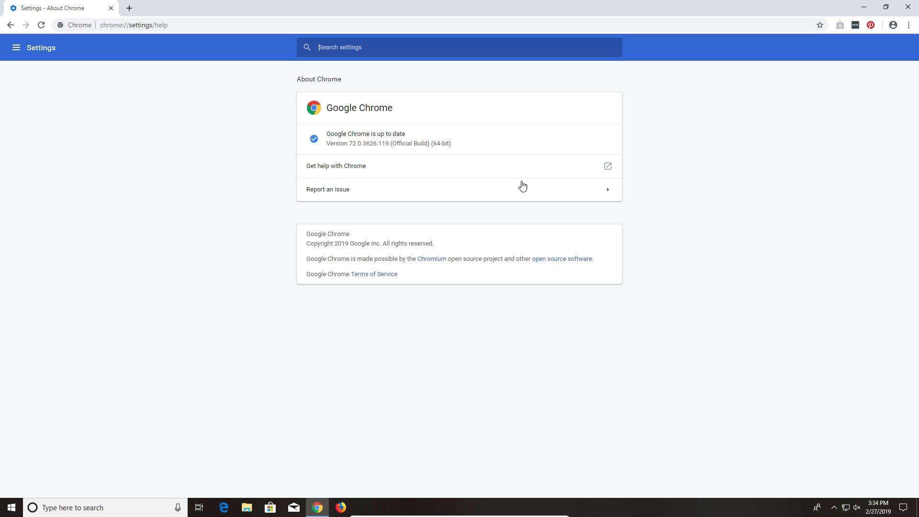
Open Chrome's Extensions page and turn on Developer mode.
click(908, 26)
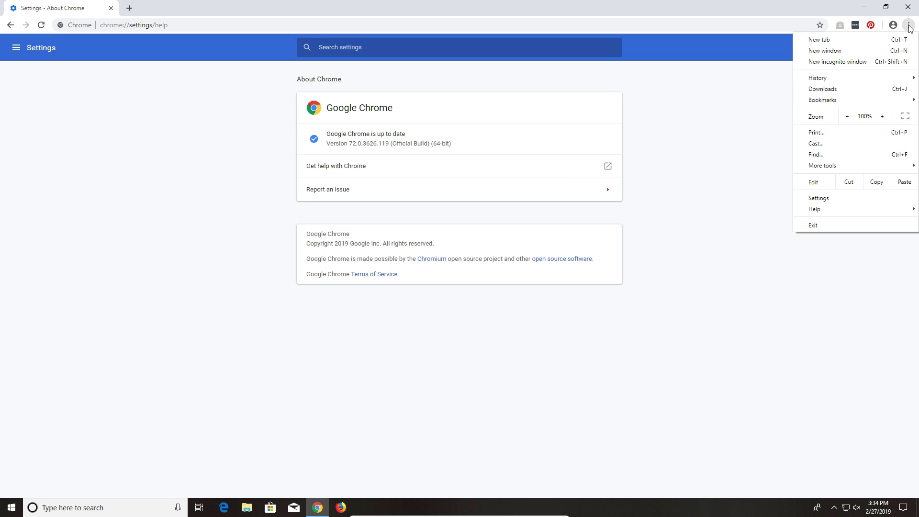
mouse_move(813, 165)
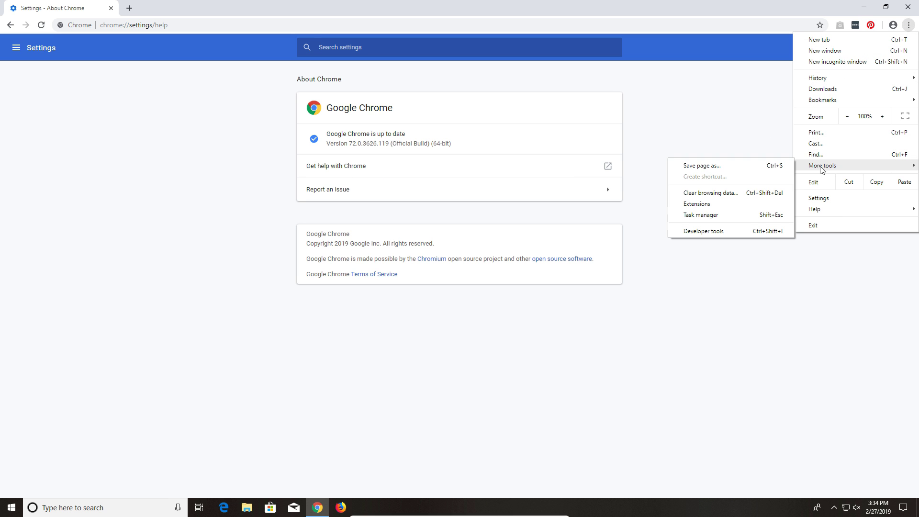
click(701, 205)
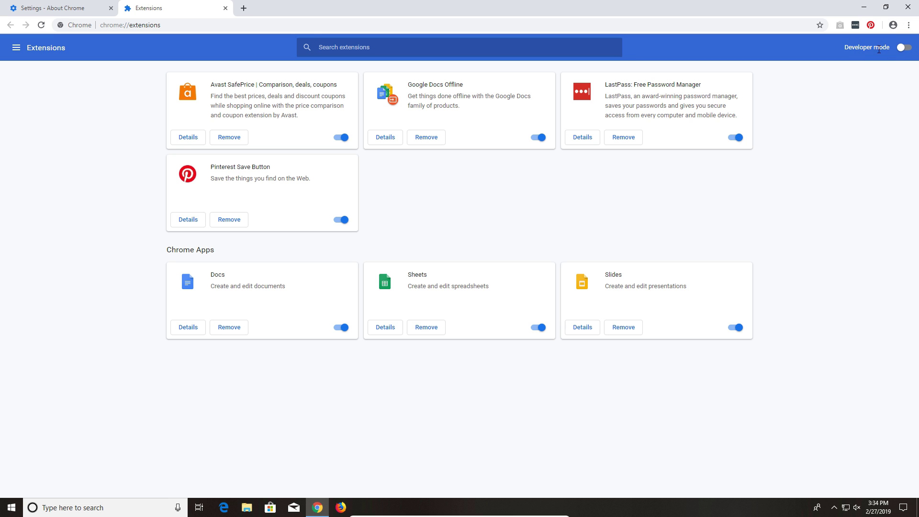
click(904, 49)
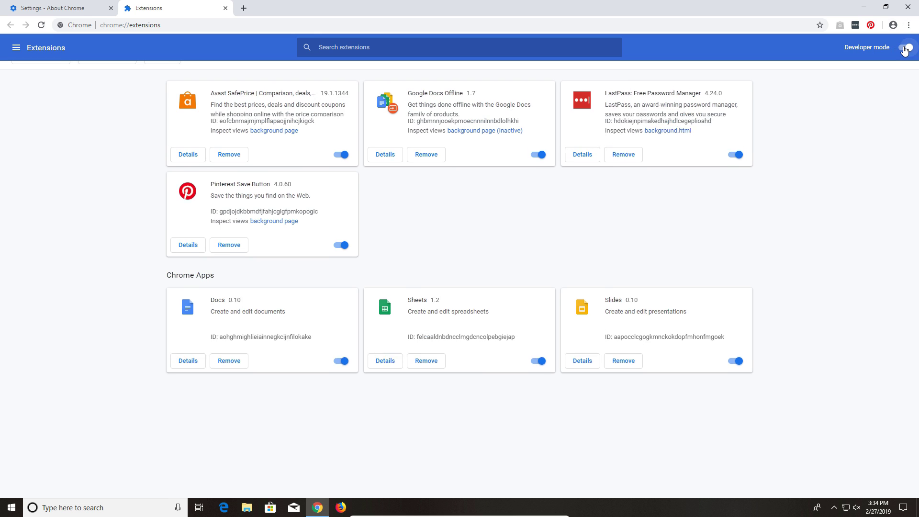
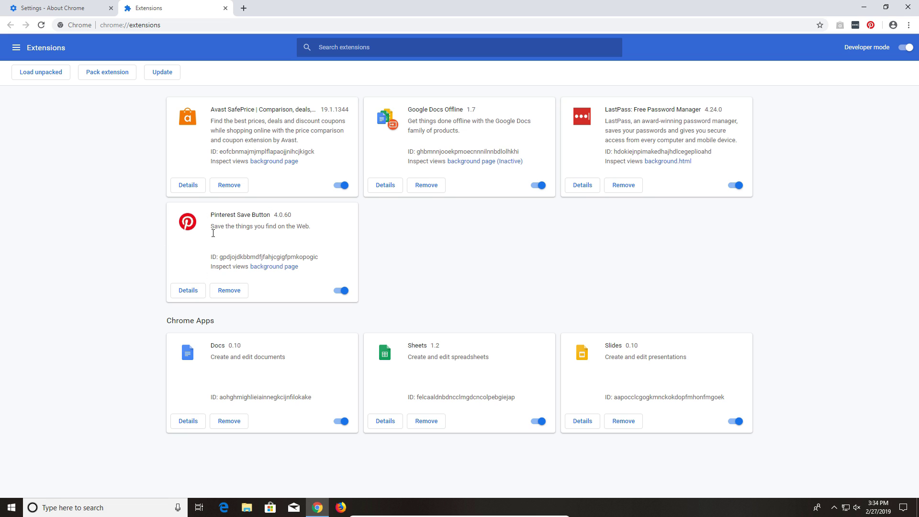
Remove the Pinterest Save Button extension and close the uninstall page it opens.
click(234, 293)
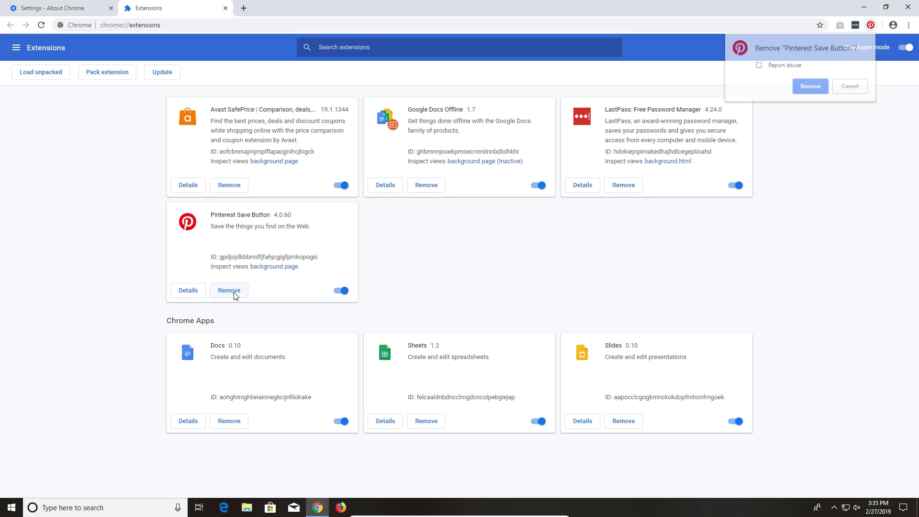
click(822, 87)
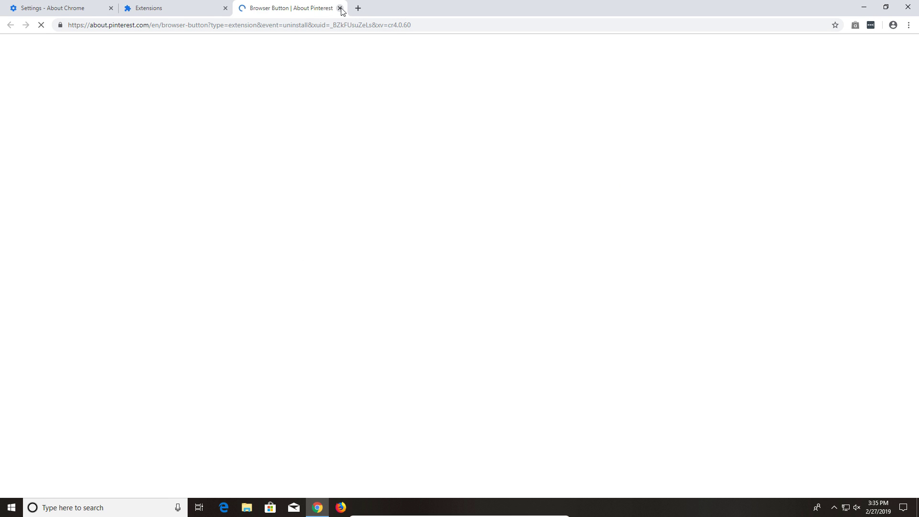
click(342, 8)
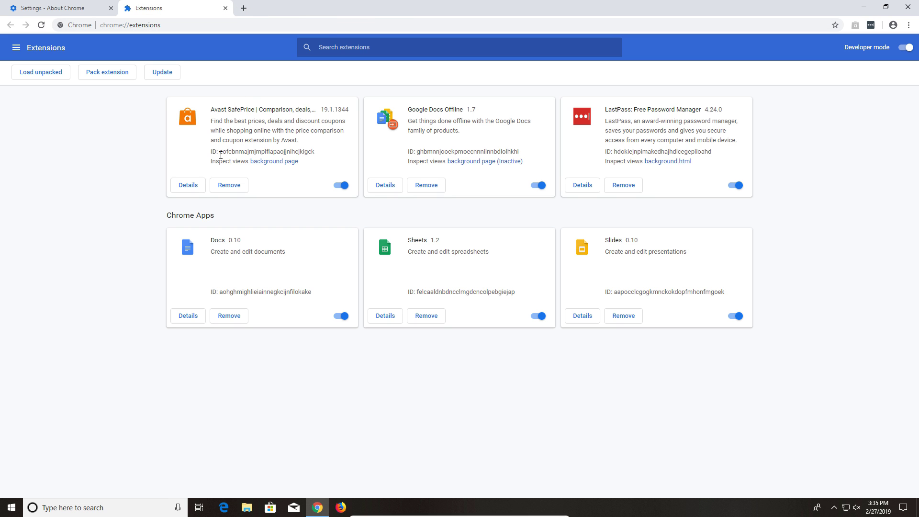
Remove the Avast SafePrice extension and close the uninstall page it opens.
click(236, 191)
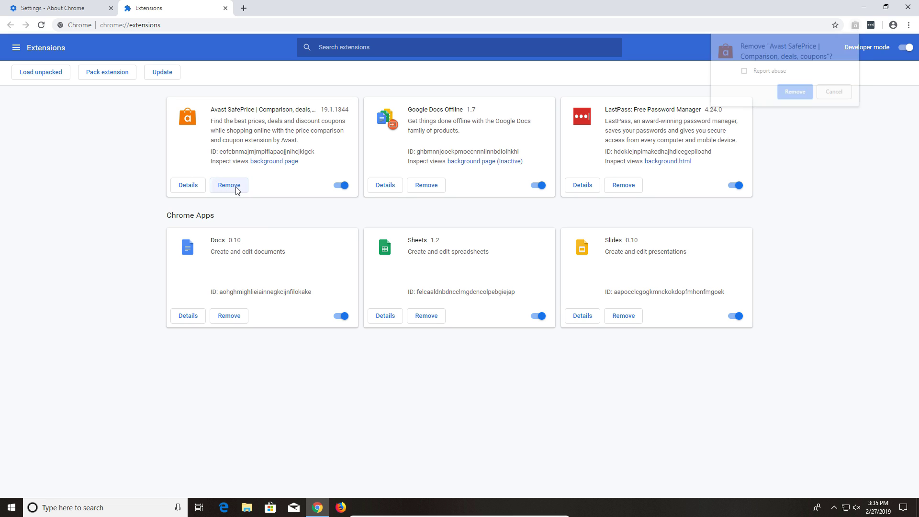
click(802, 92)
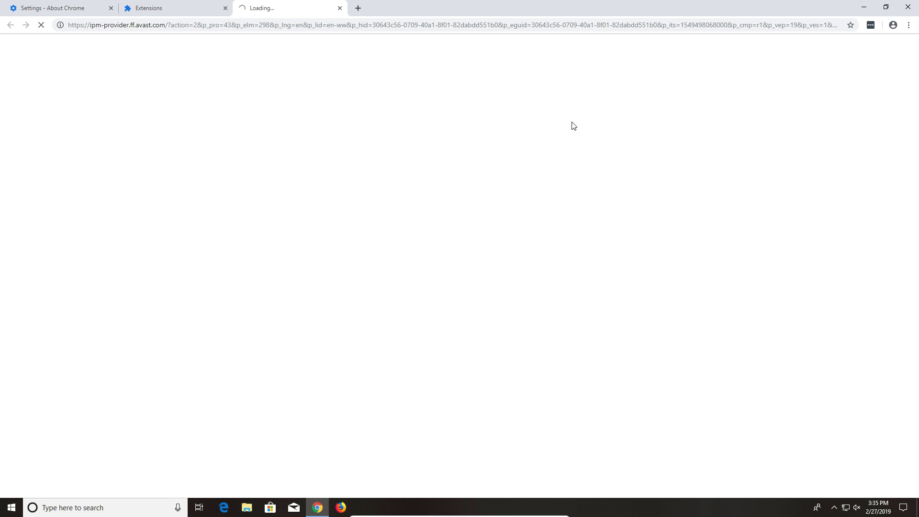
click(340, 9)
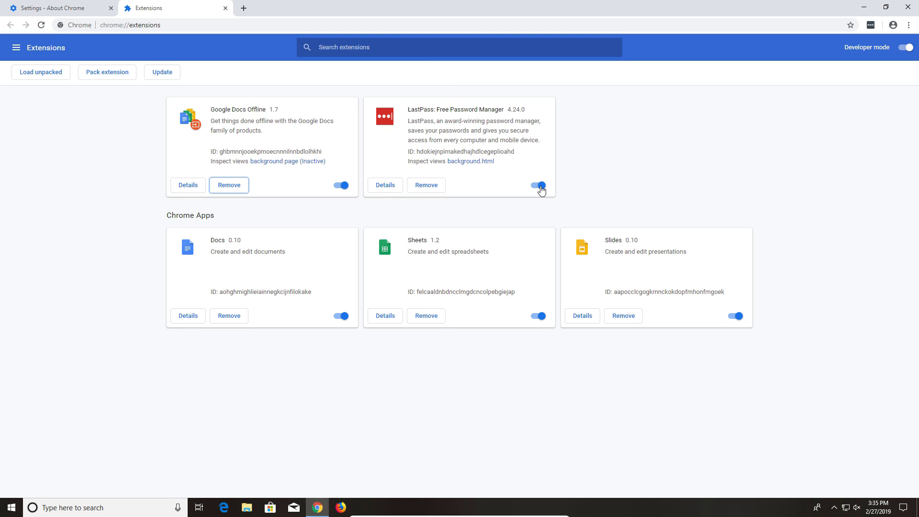
Disable the LastPass and Google Docs Offline extensions and the Docs, Sheets and Slides Chrome apps.
click(539, 186)
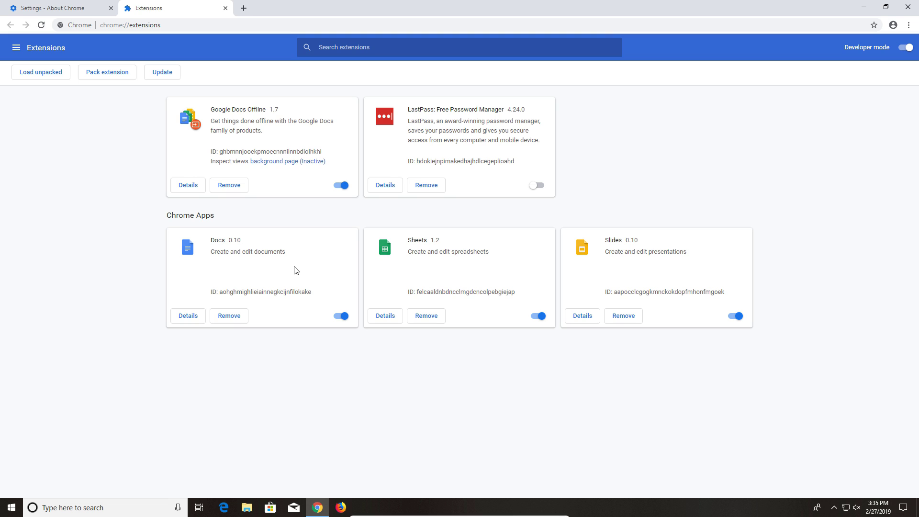
click(343, 185)
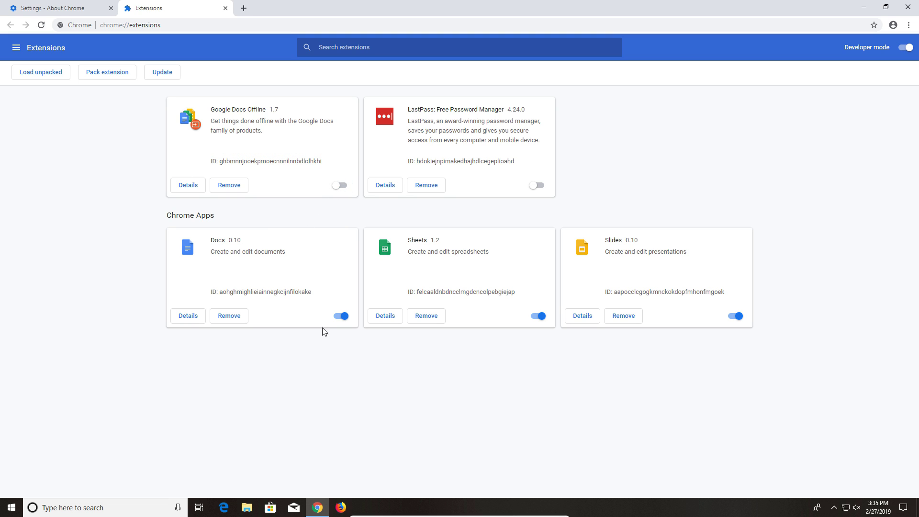
click(341, 315)
click(539, 317)
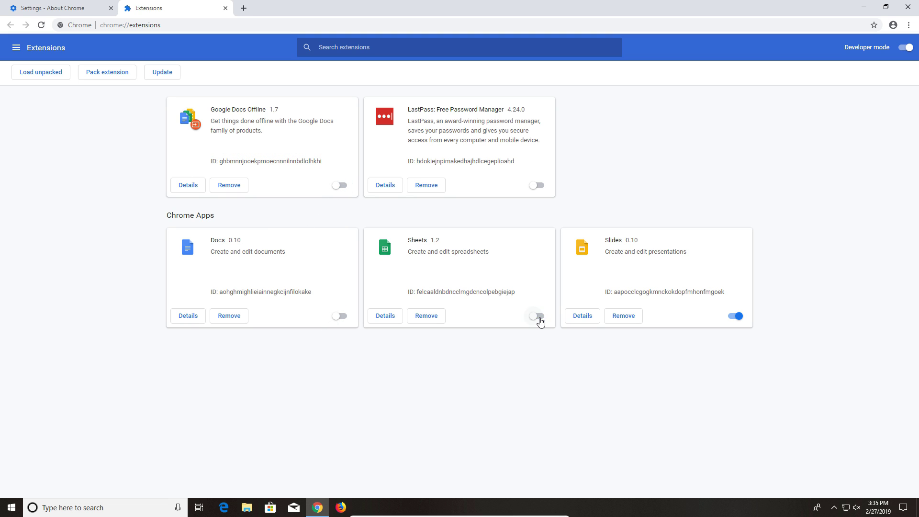
click(736, 317)
click(908, 26)
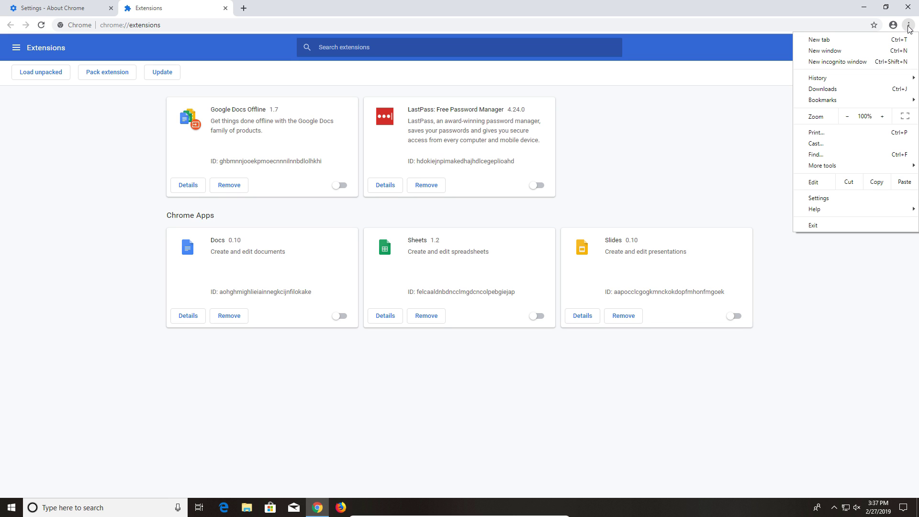
click(818, 198)
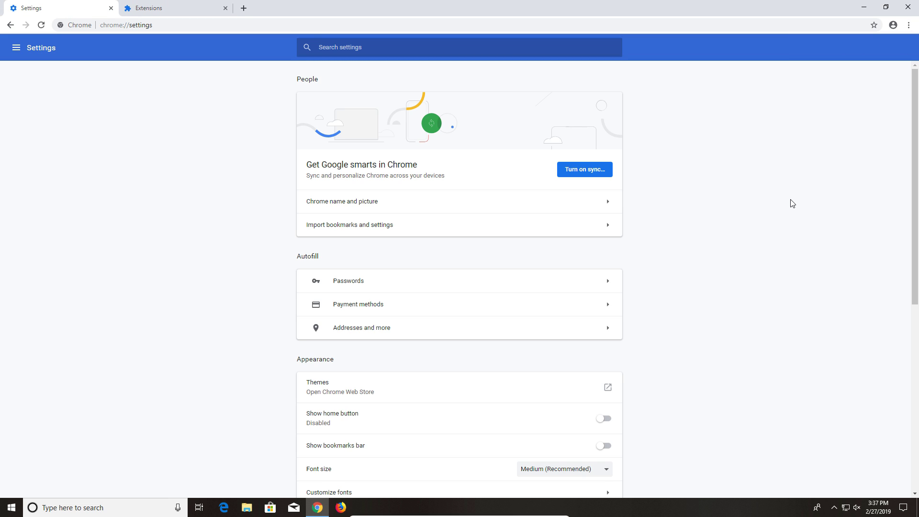
scroll(770, 207, down, 2)
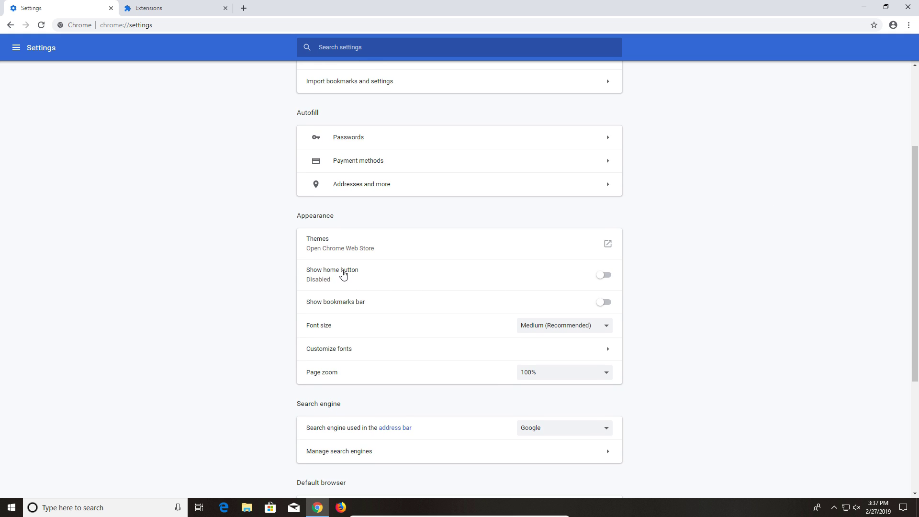
click(604, 277)
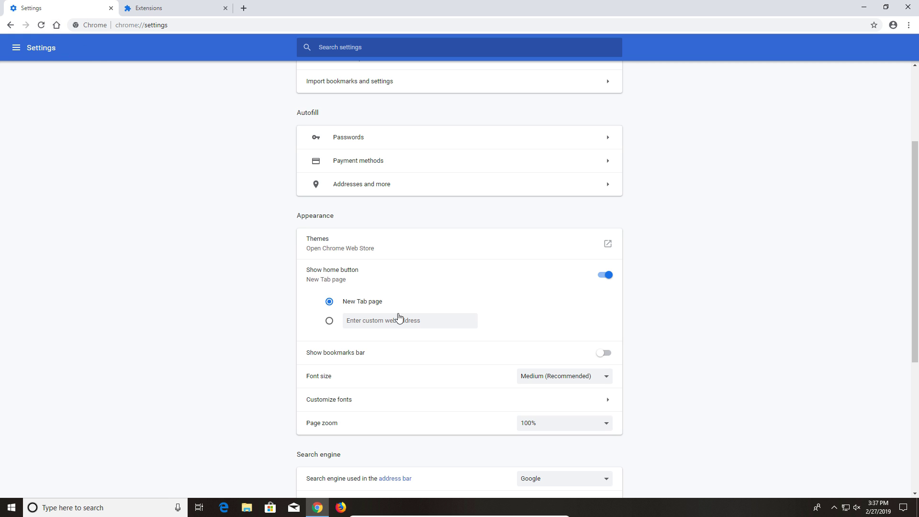
click(330, 321)
click(365, 324)
text(www.)
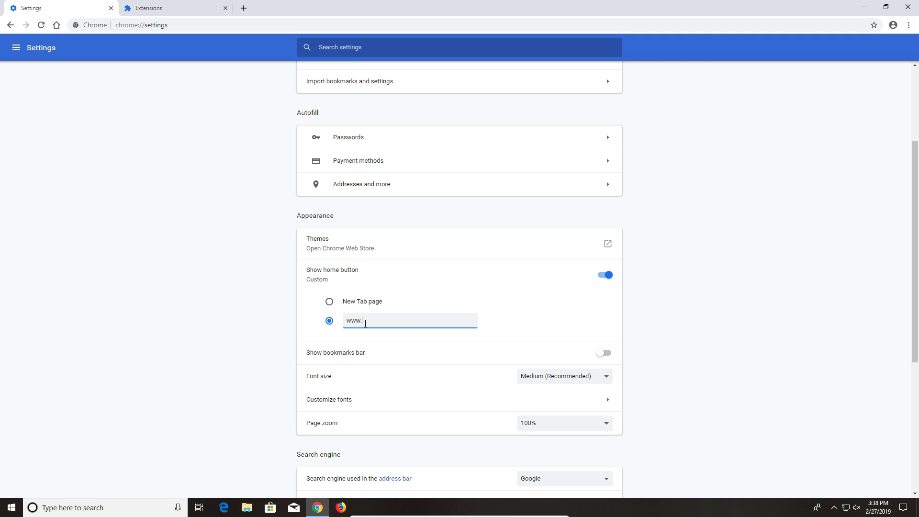
text(google.com)
Review the search engines available for the address bar, leaving Google selected.
scroll(365, 324, down, 4)
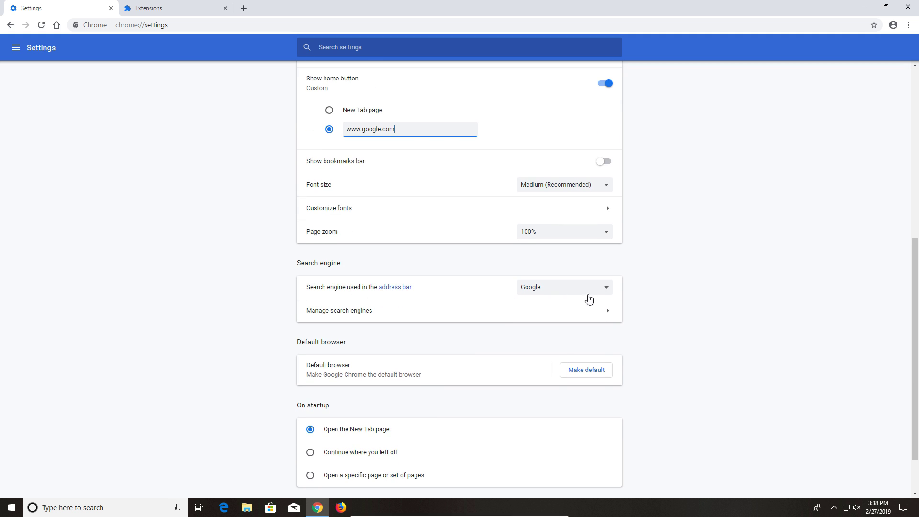
click(606, 288)
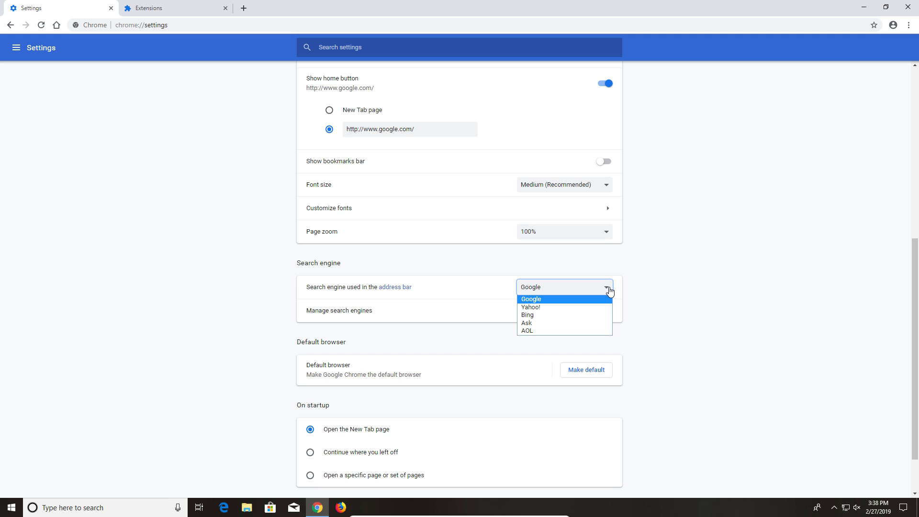
click(610, 290)
click(609, 290)
click(610, 291)
scroll(647, 289, down, 2)
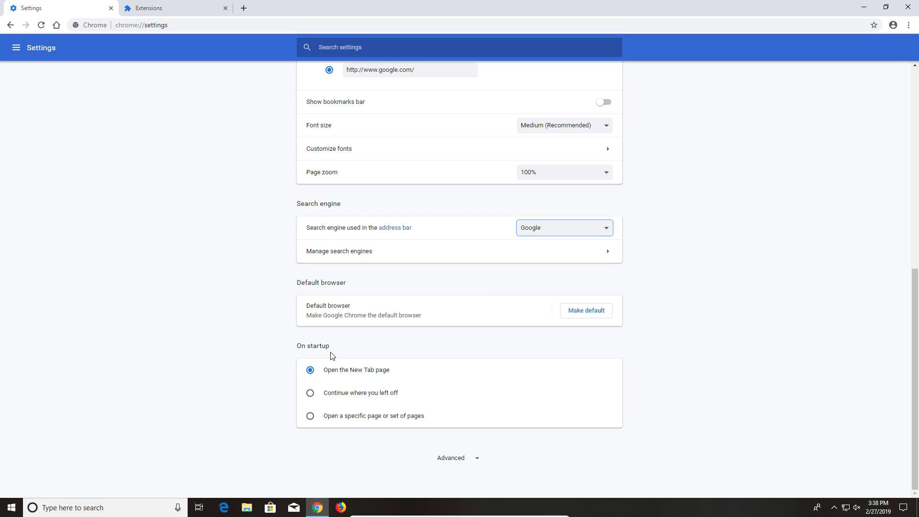
click(309, 416)
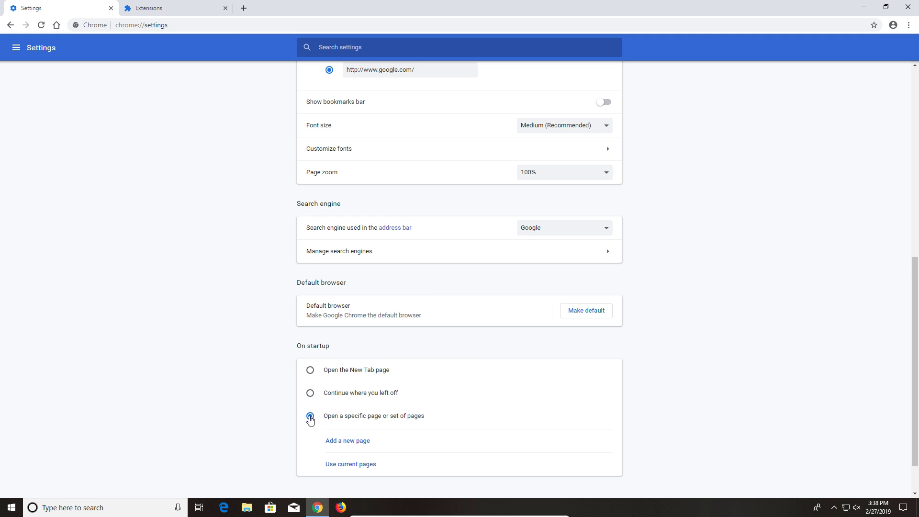
click(345, 441)
text(www)
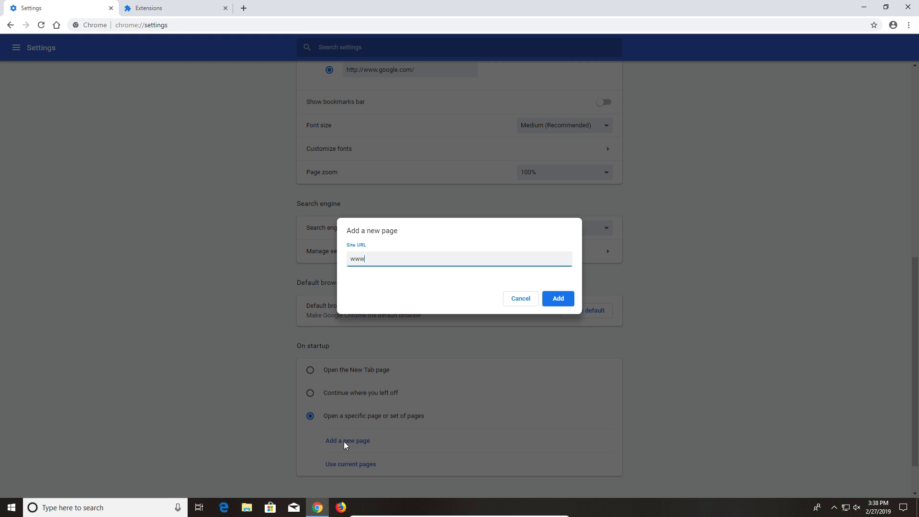
text(.espn.;c)
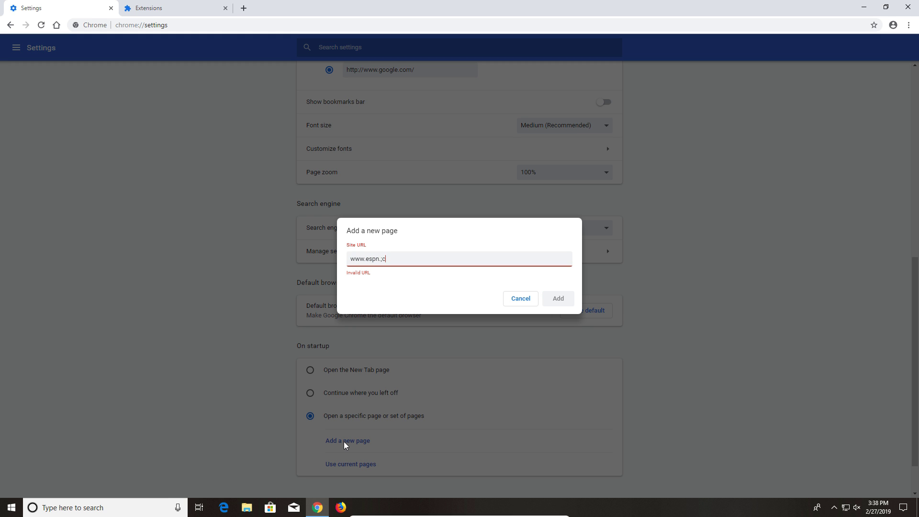
key(BackSpace)
key(BackSpace)
text(com)
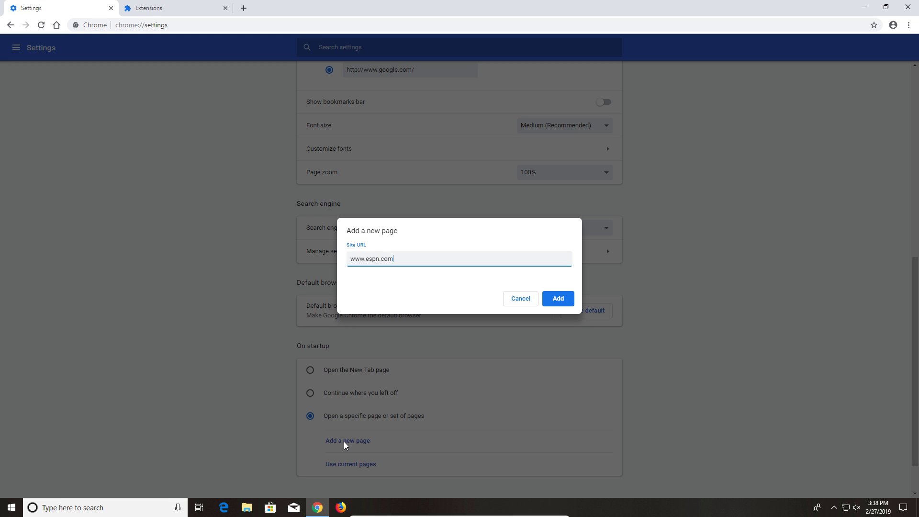
click(558, 299)
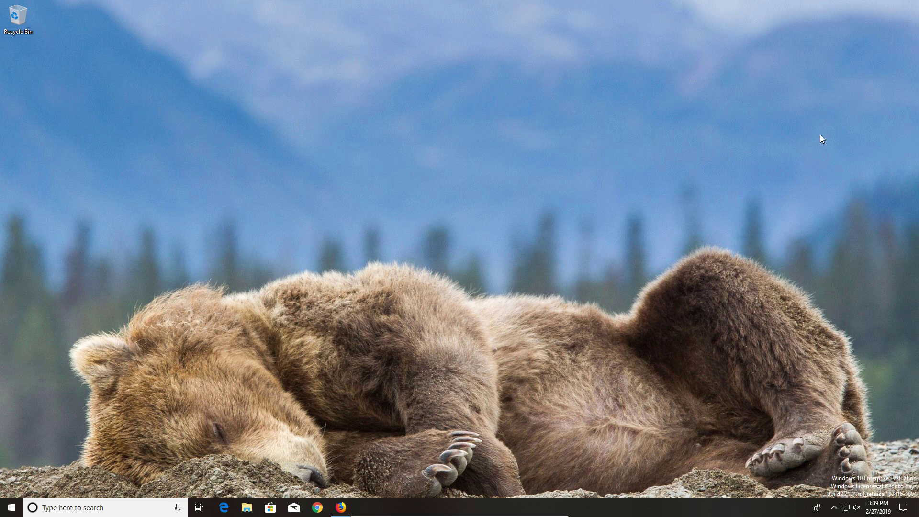
Switch to Firefox, check its version and update status in About Firefox, and close the window.
click(341, 507)
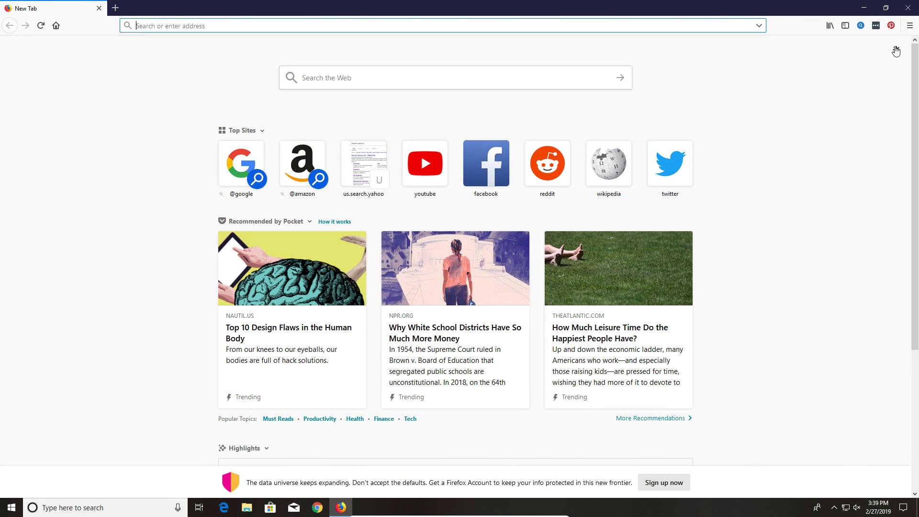
click(909, 25)
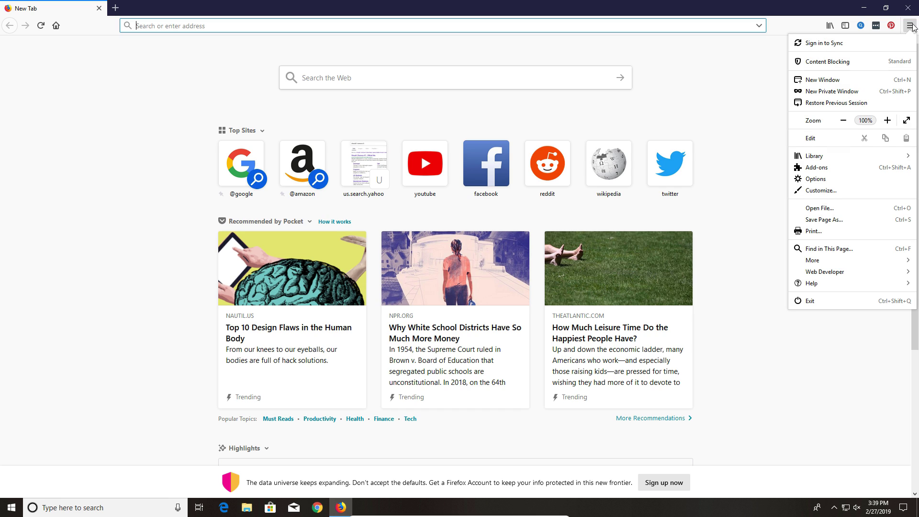
click(822, 285)
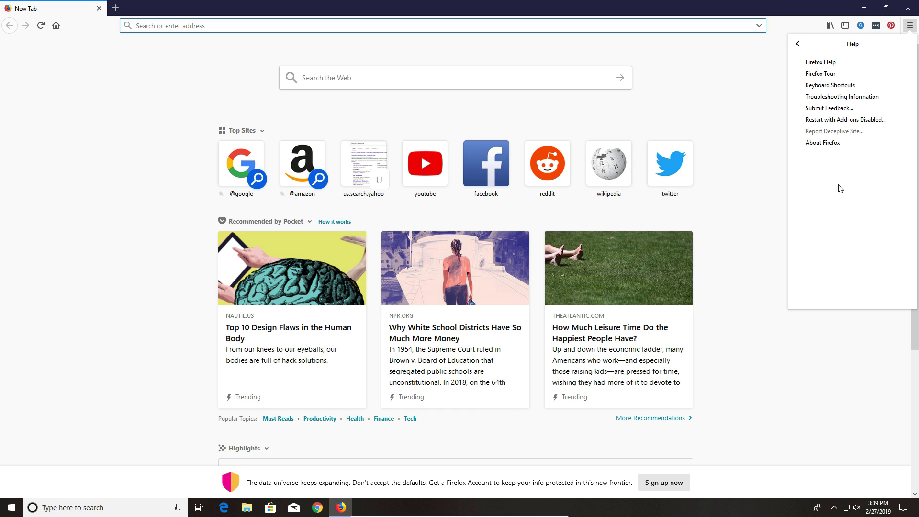
click(819, 143)
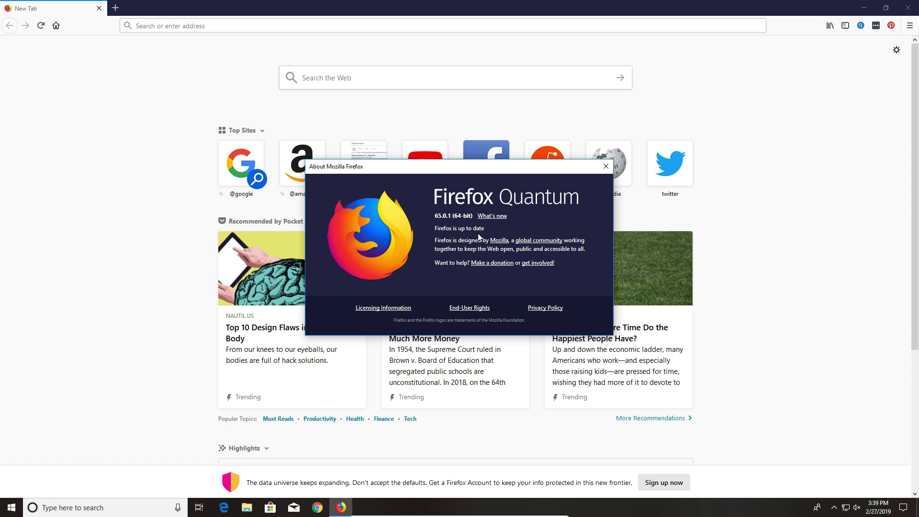
key(Escape)
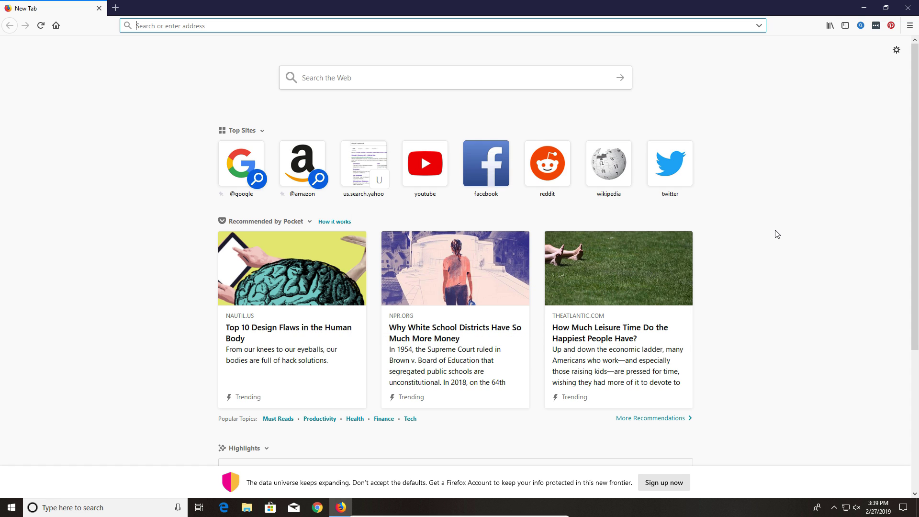
Open Firefox's extension manager and check the installed add-ons for updates.
click(910, 26)
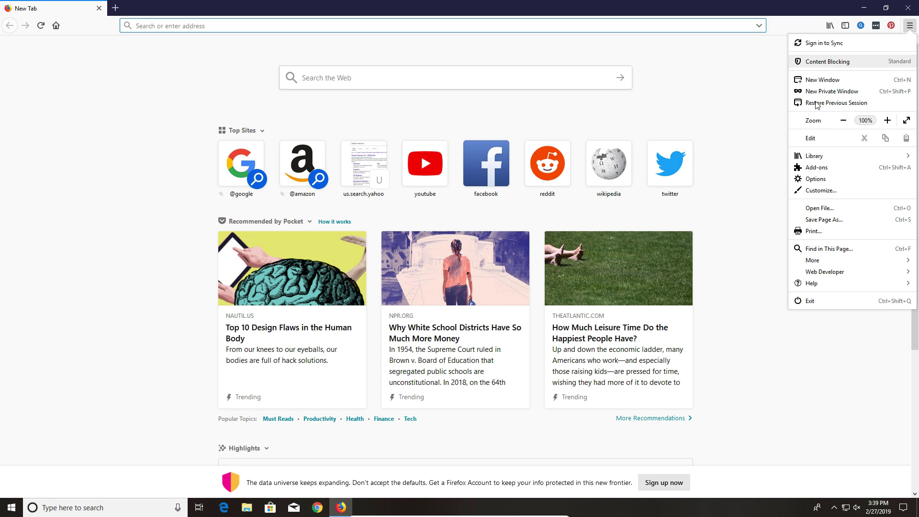
click(809, 168)
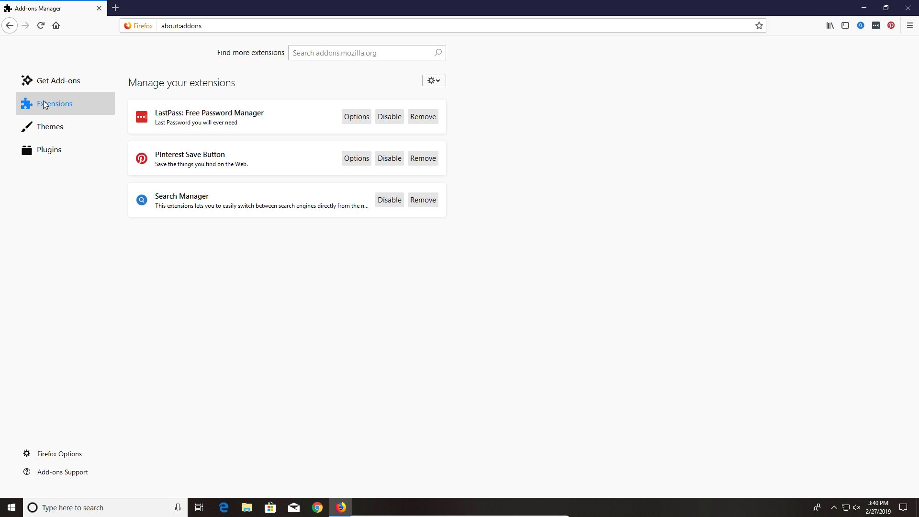
click(436, 83)
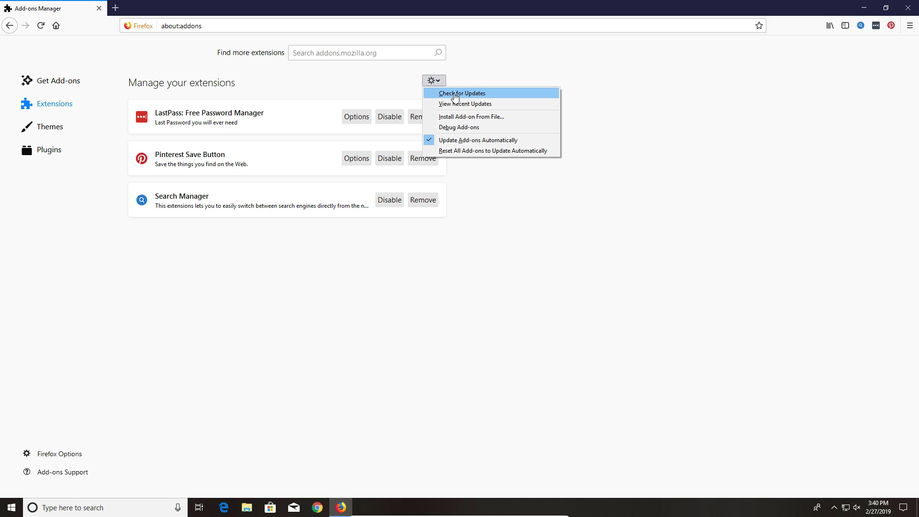
click(452, 95)
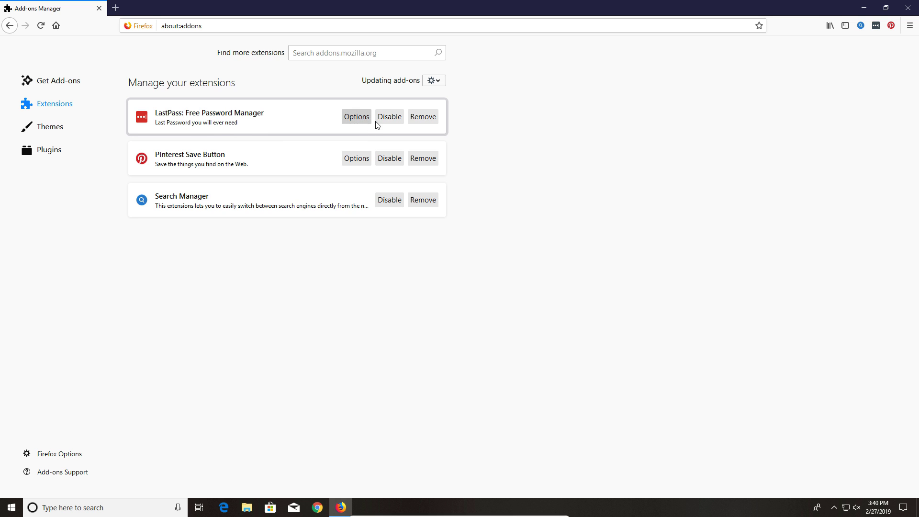
Disable the LastPass extension and remove the Pinterest Save Button and Search Manager extensions.
click(390, 118)
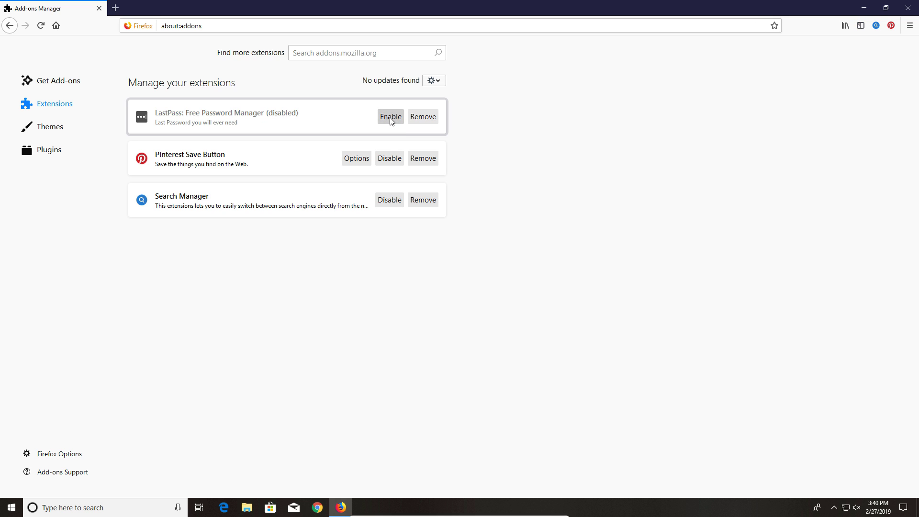
click(420, 160)
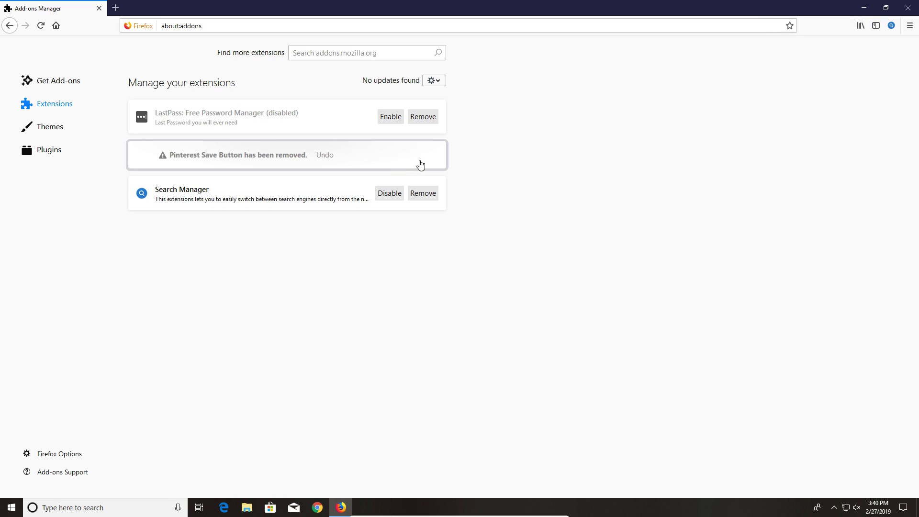
click(423, 193)
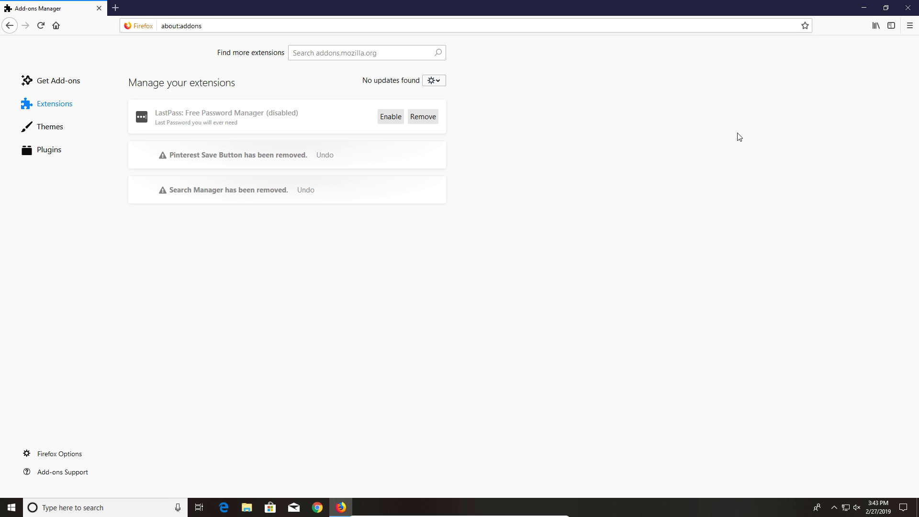
click(910, 26)
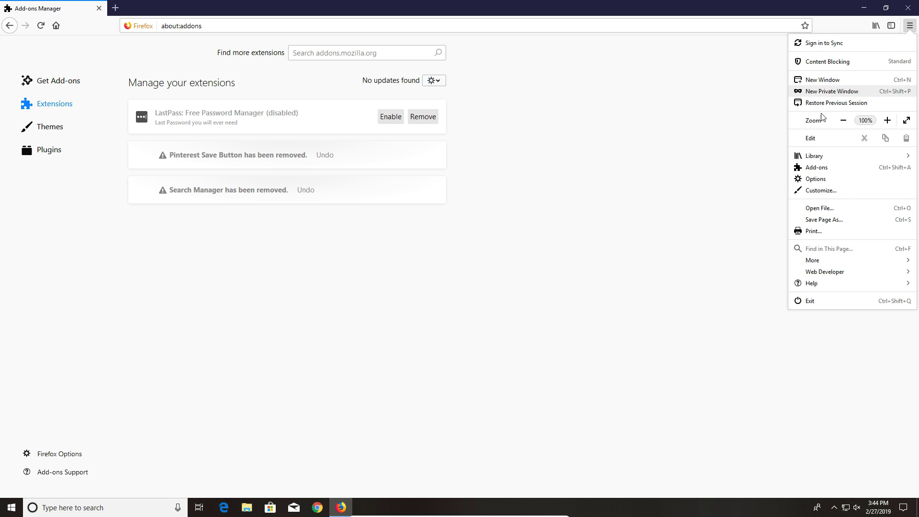
click(819, 181)
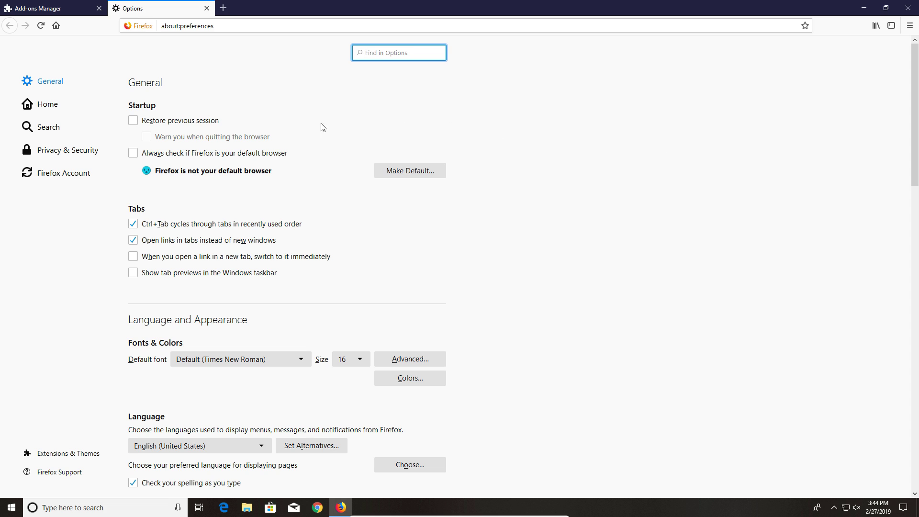
click(52, 108)
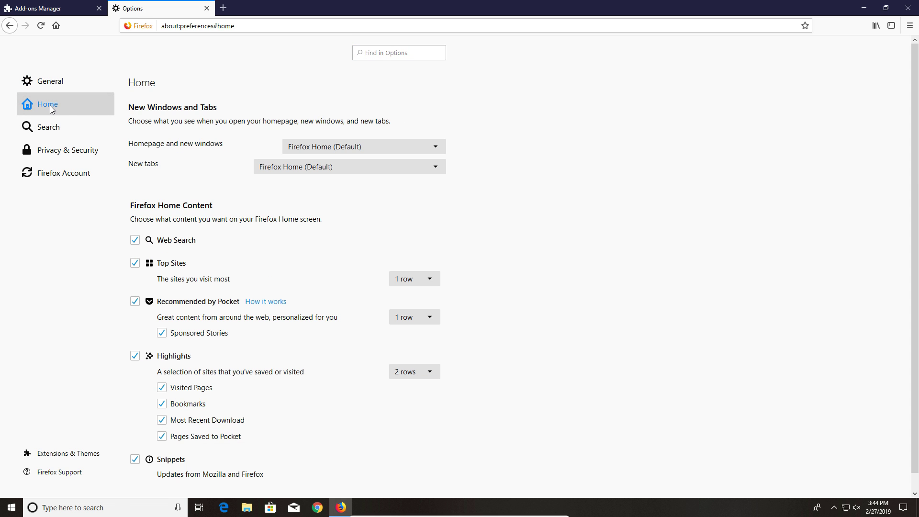
click(376, 147)
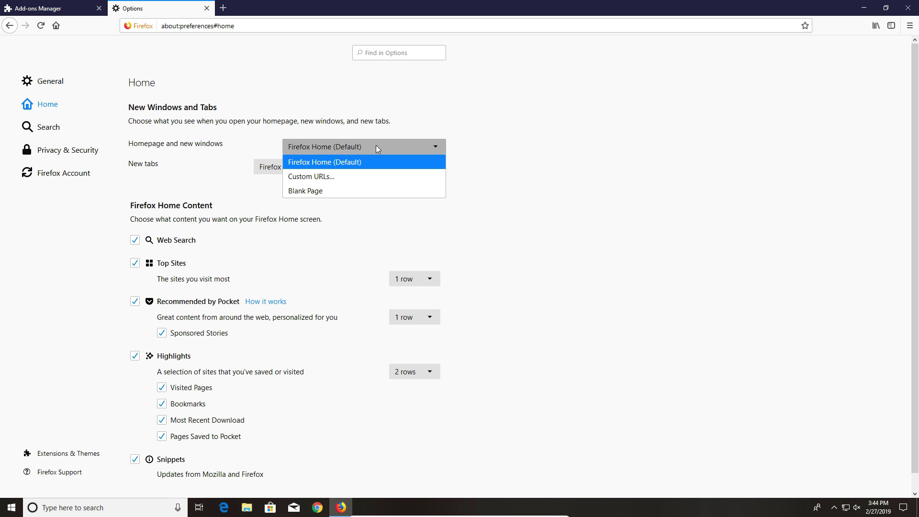
click(312, 178)
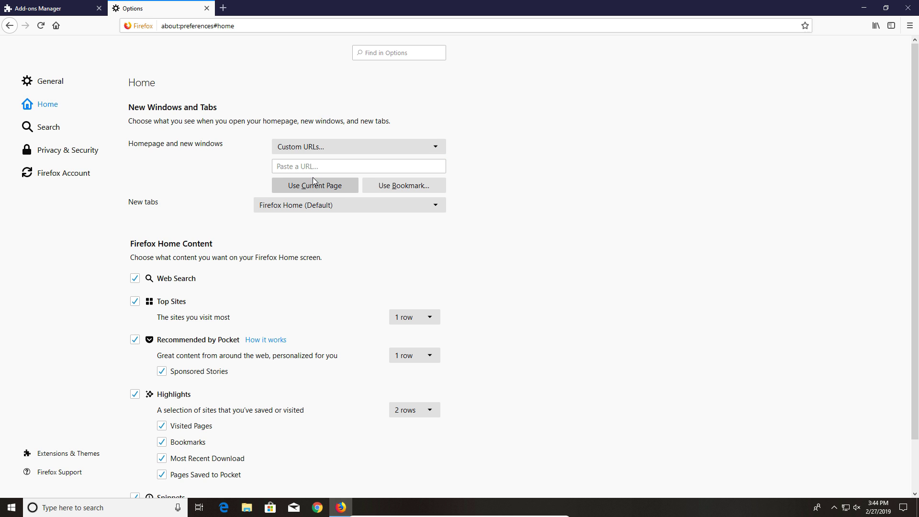
click(318, 166)
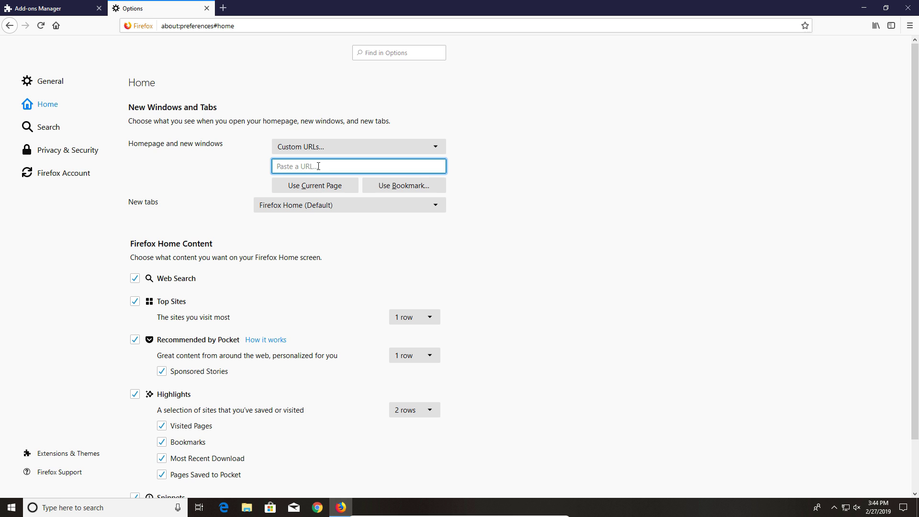
text(www.google.com)
Set Firefox's default search engine to DuckDuckGo and check the general startup options.
click(54, 132)
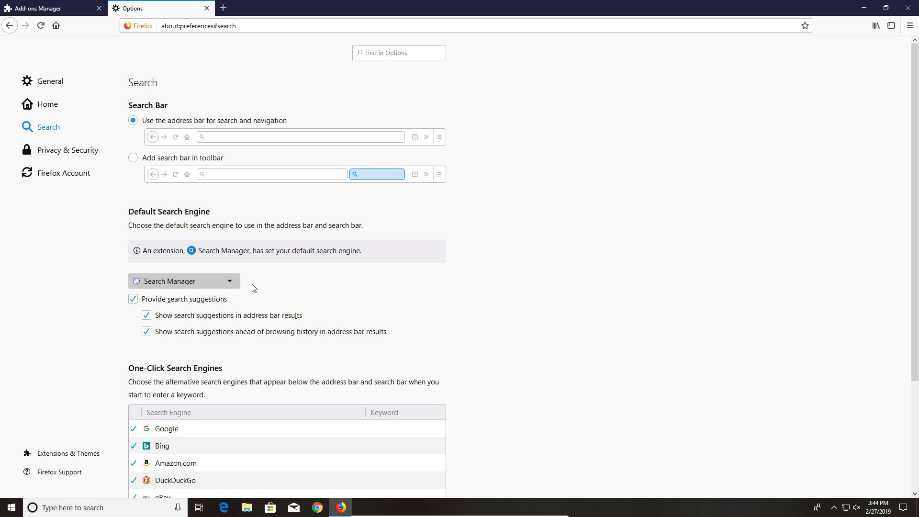
click(231, 284)
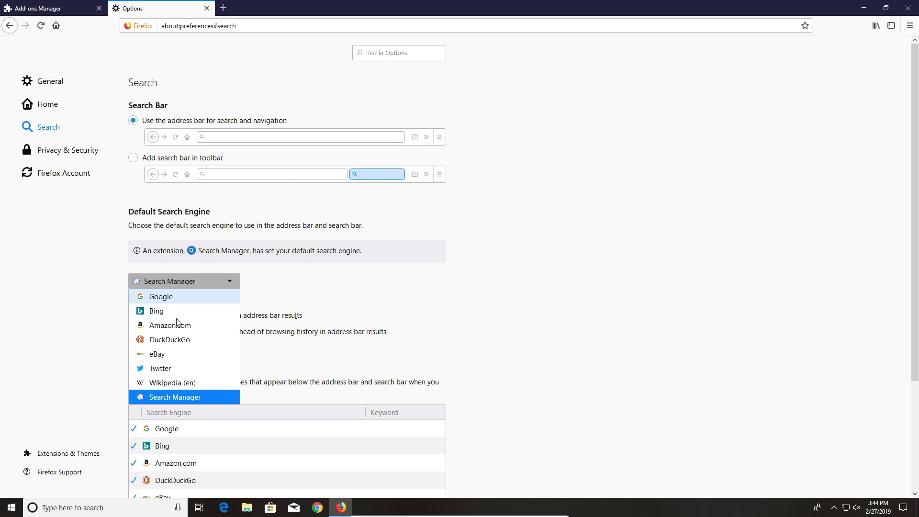
click(170, 340)
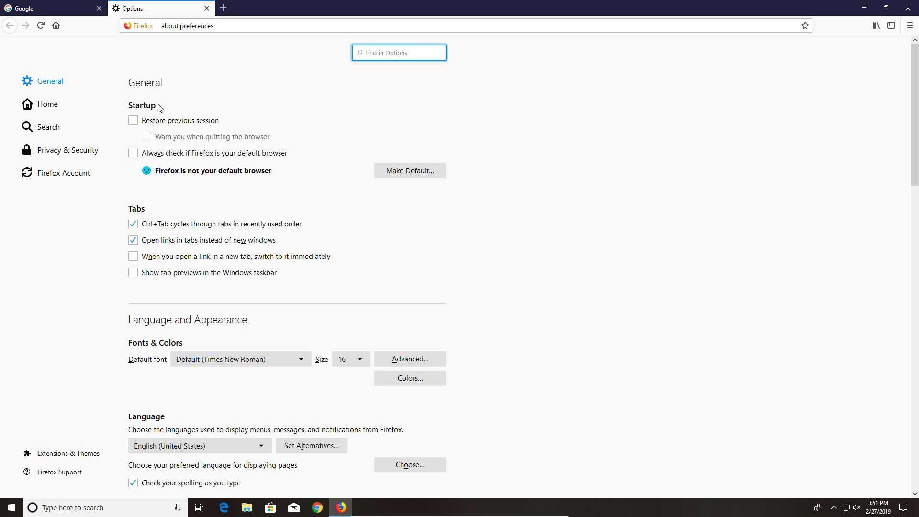
click(68, 93)
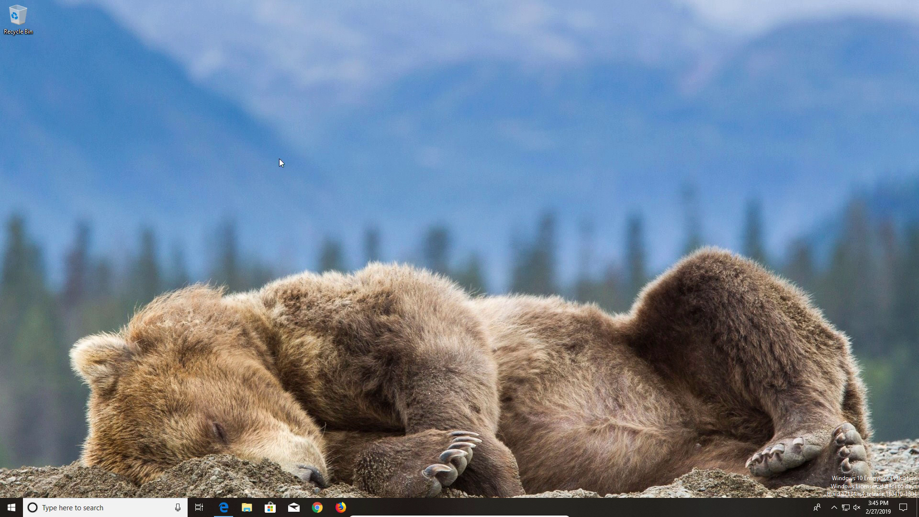
Switch to Microsoft Edge, turn off the LastPass extension and uninstall the Pin It Button extension.
click(221, 508)
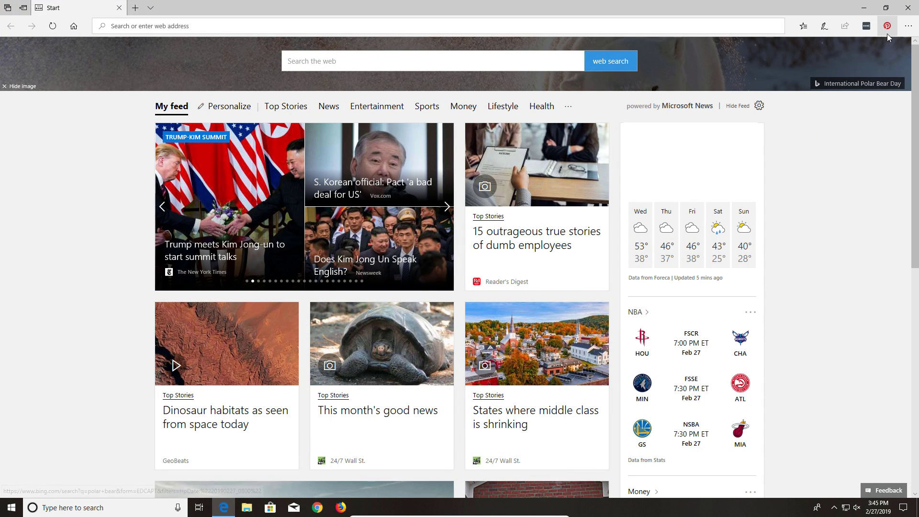
click(908, 30)
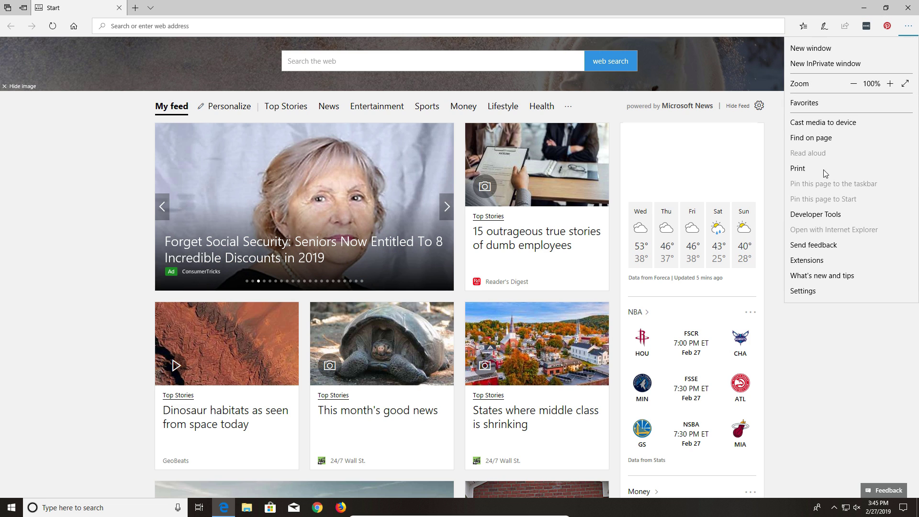
click(820, 260)
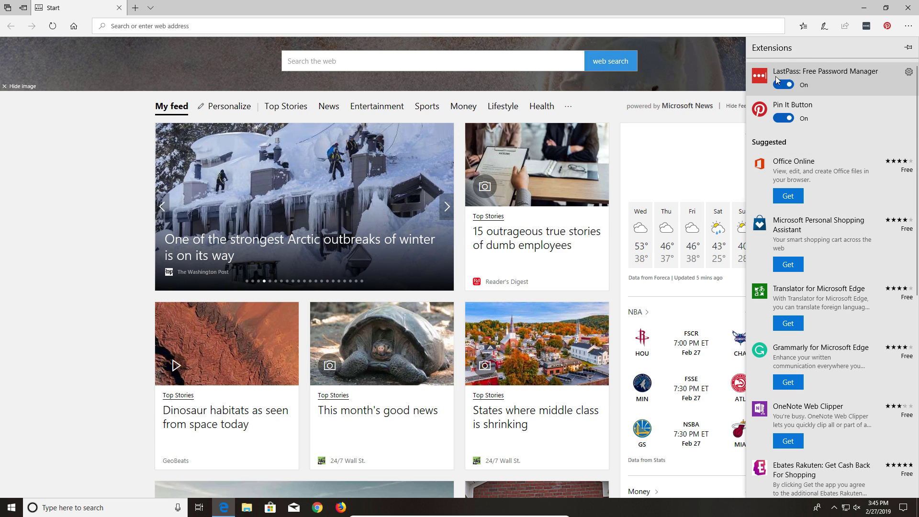
click(789, 83)
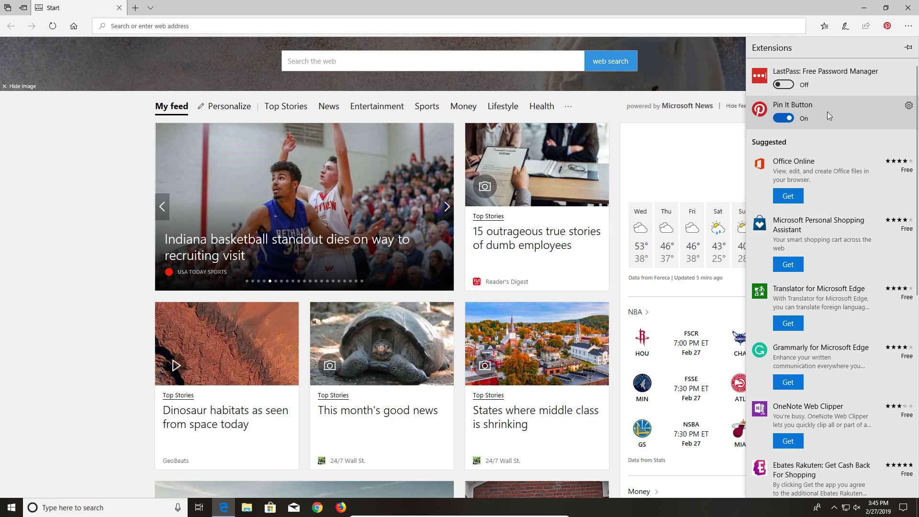
click(908, 106)
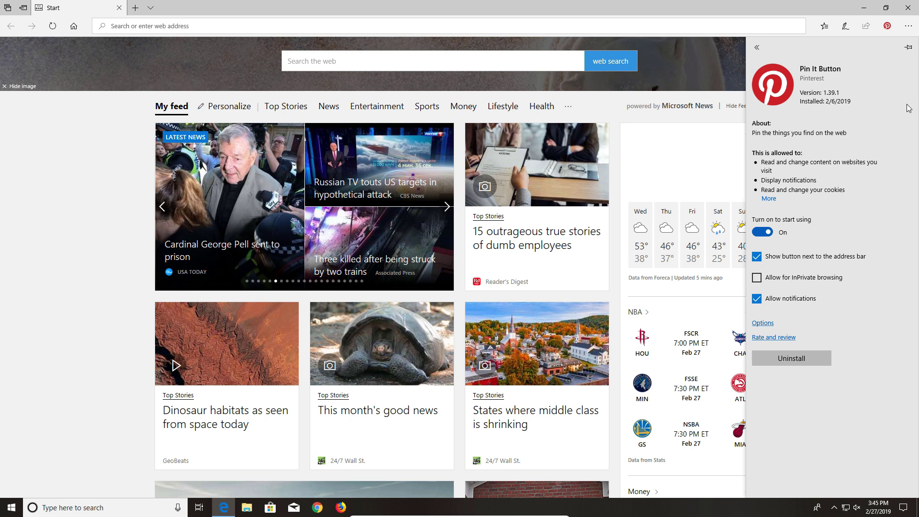
click(798, 358)
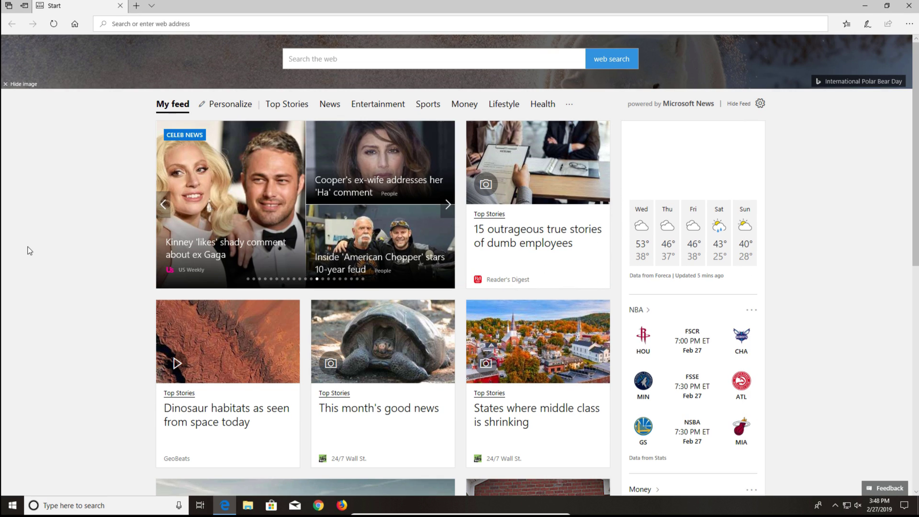
In Edge's settings, choose the Start page as what Microsoft Edge opens with.
click(909, 25)
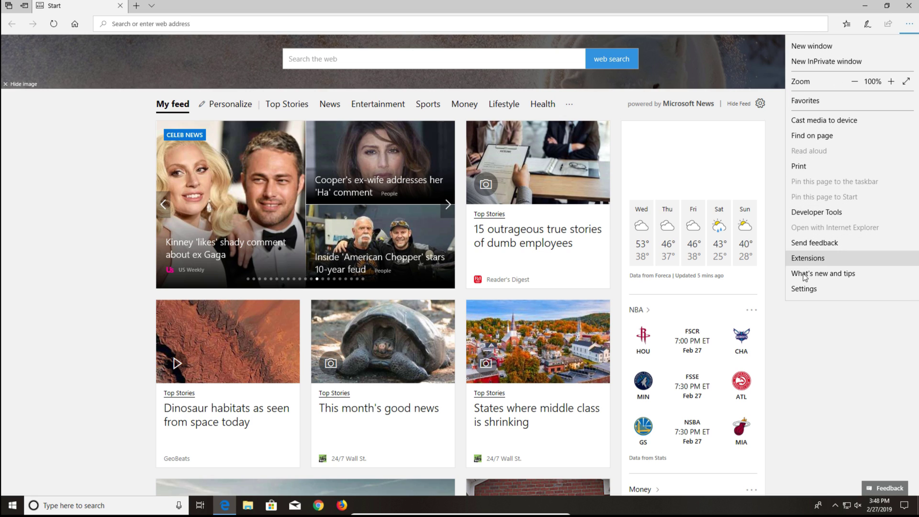
click(804, 290)
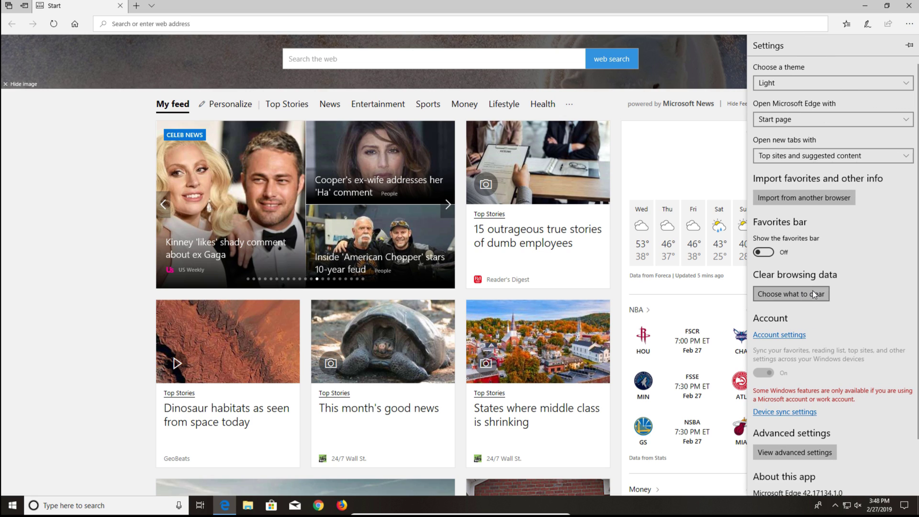
click(835, 120)
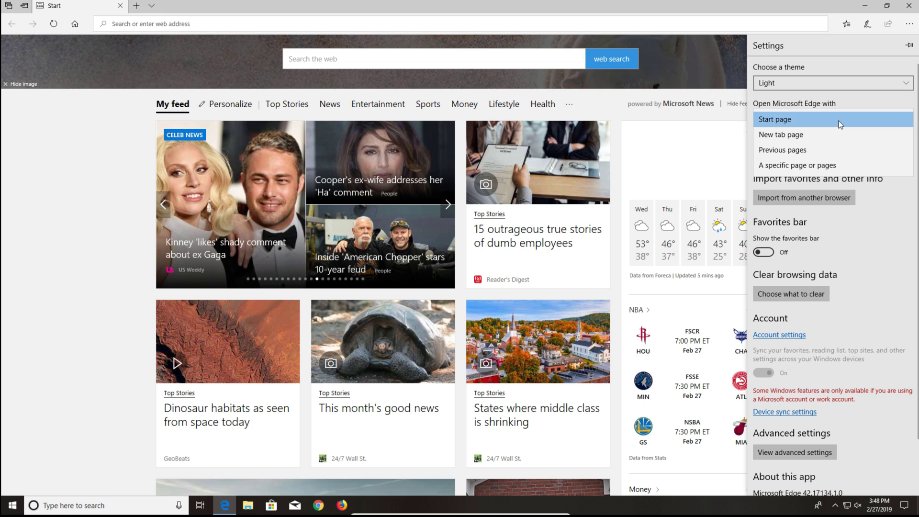
click(840, 124)
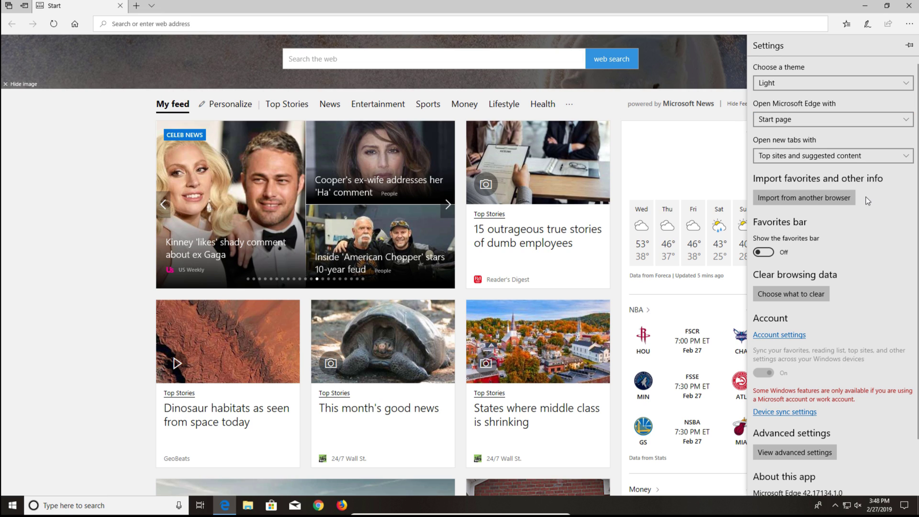
scroll(859, 234, down, 1)
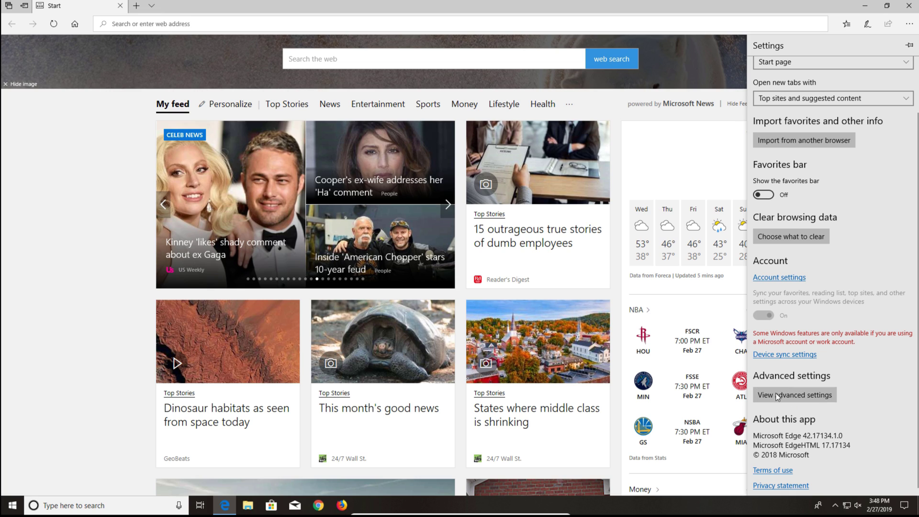
click(801, 397)
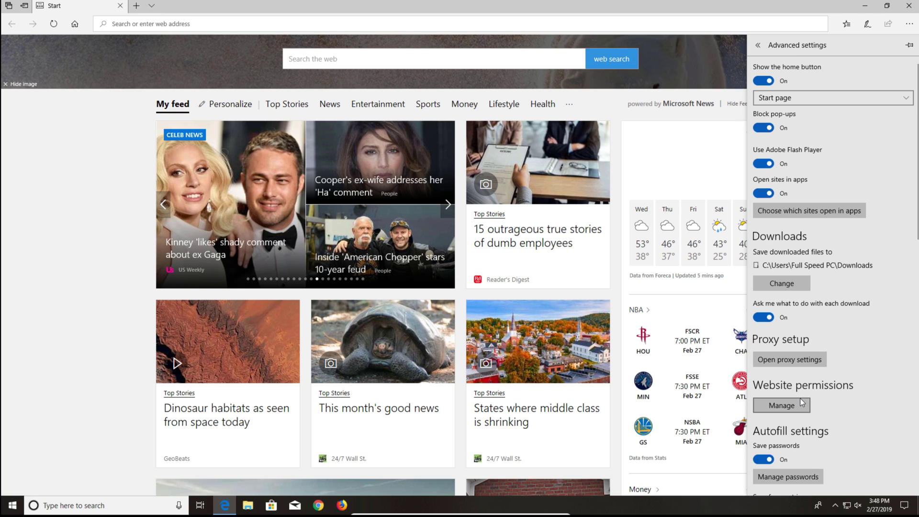
click(771, 82)
click(772, 81)
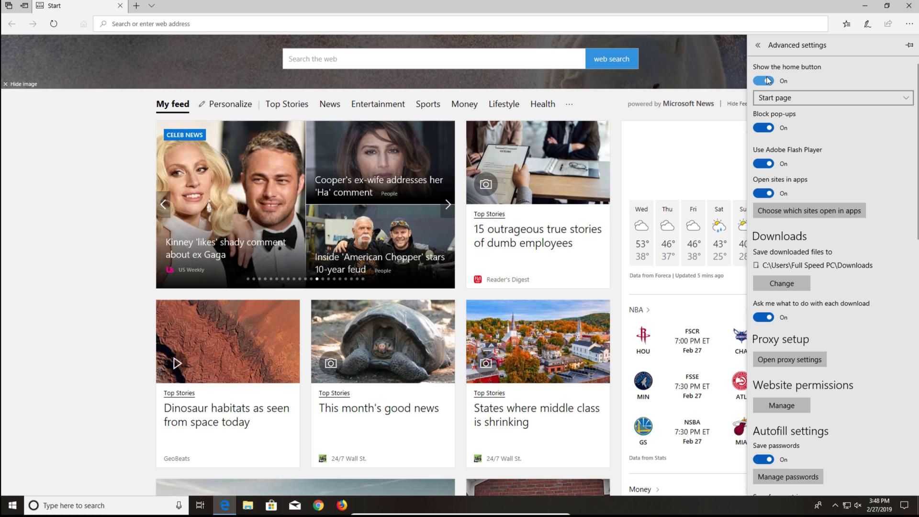
click(815, 99)
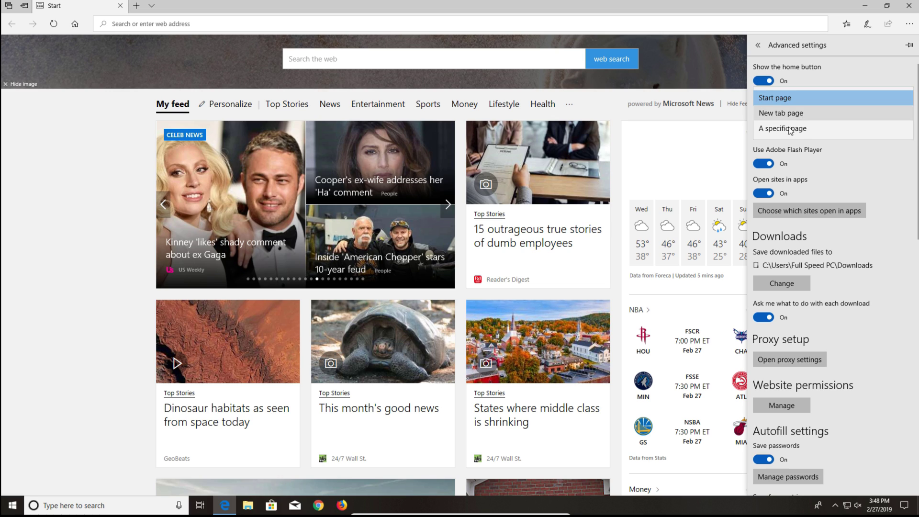
click(818, 133)
click(800, 118)
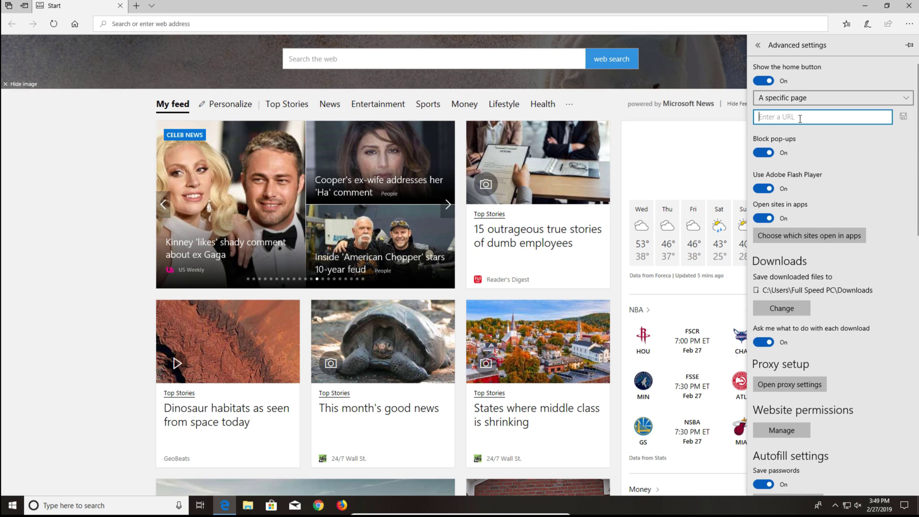
text(www.google.com)
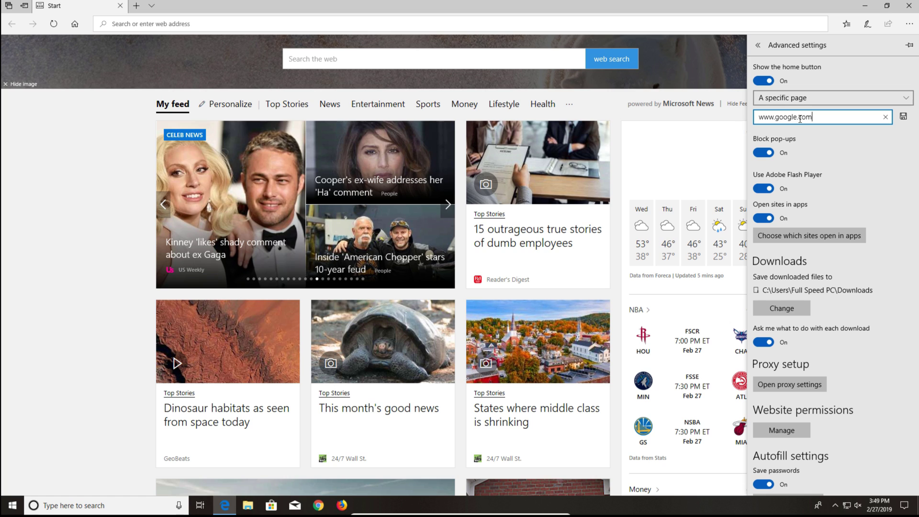
Check which search engines are available for Edge's address bar.
scroll(800, 125, down, 4)
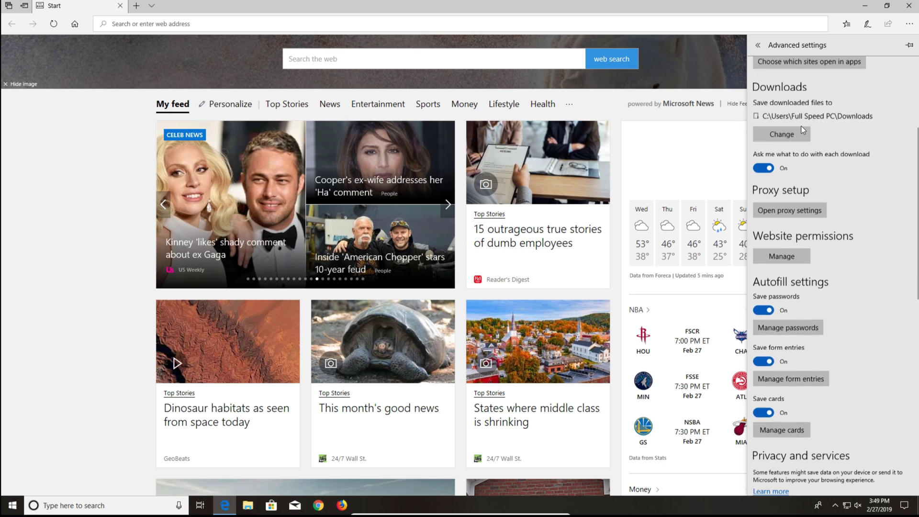
scroll(802, 129, down, 5)
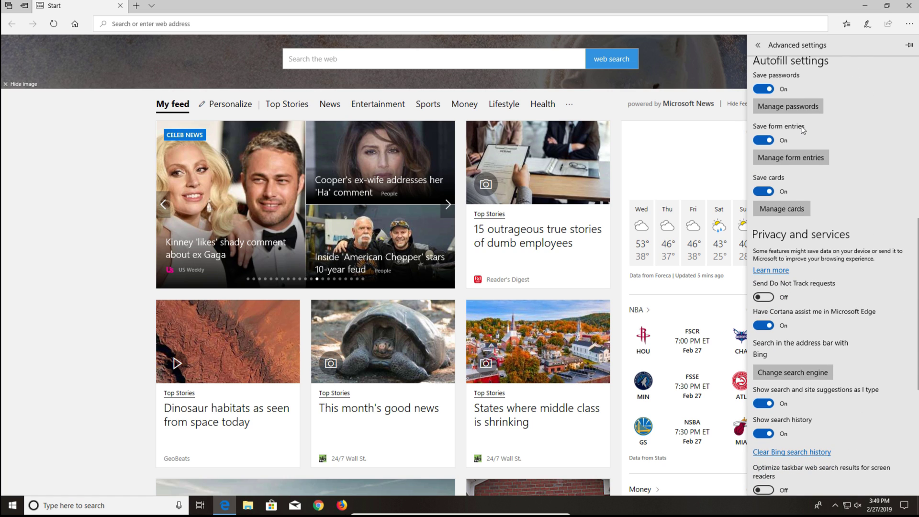
scroll(802, 128, down, 1)
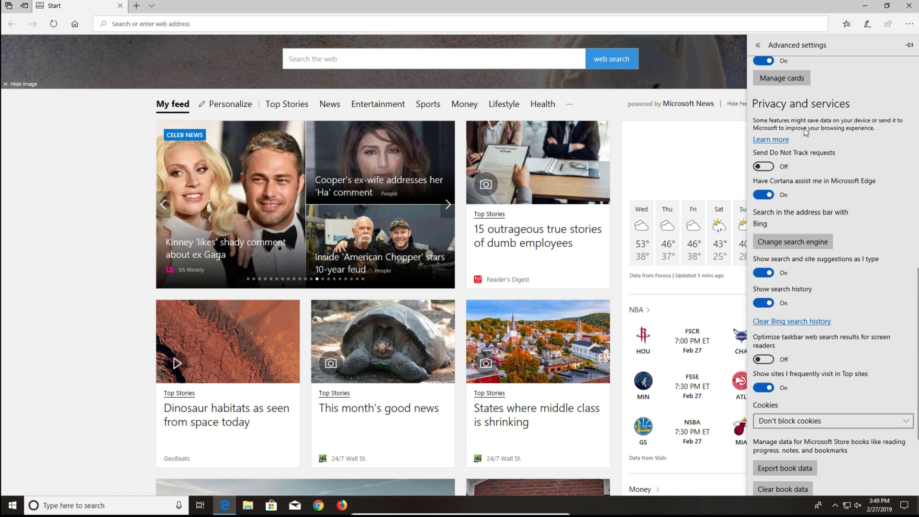
click(802, 242)
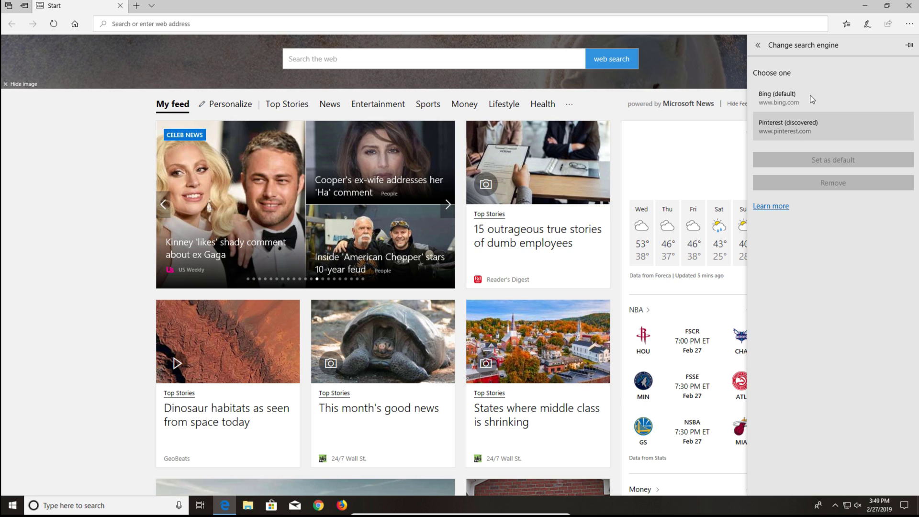
Load the Google home page in a new tab so Edge can discover its search engine.
click(137, 6)
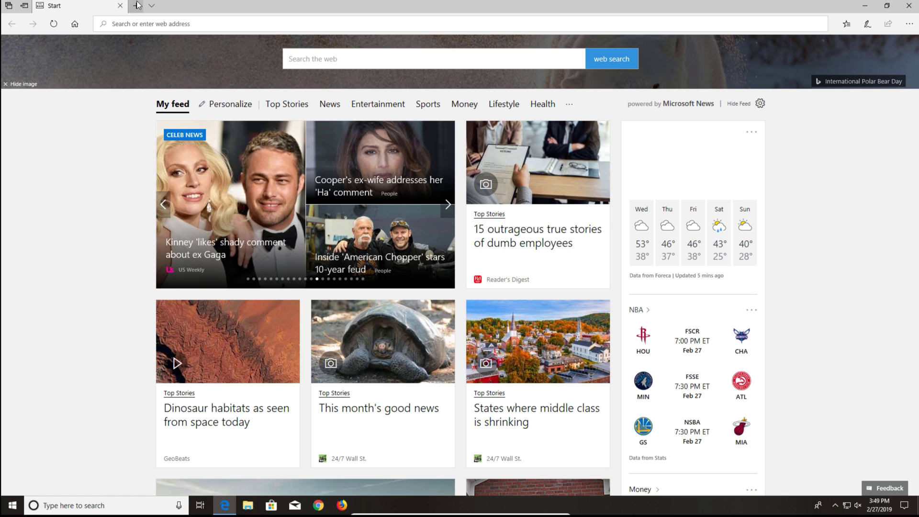
click(136, 6)
text(www.)
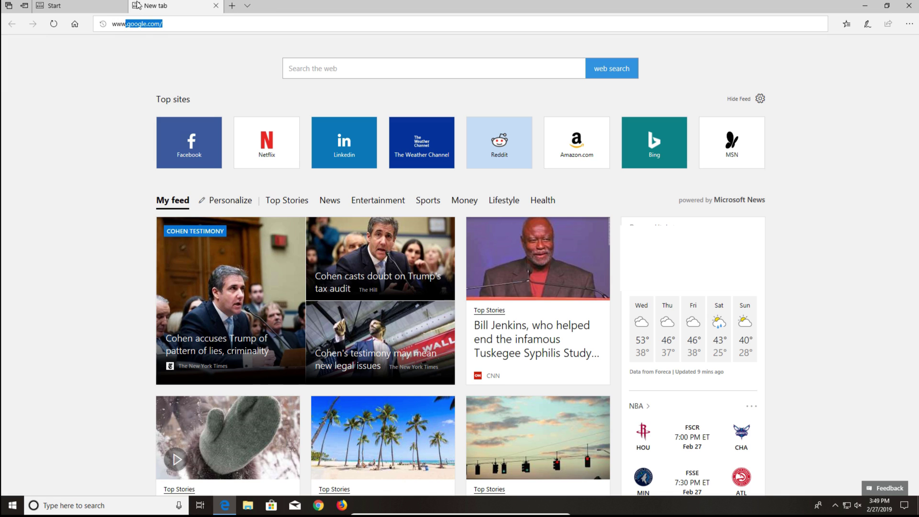
key(Return)
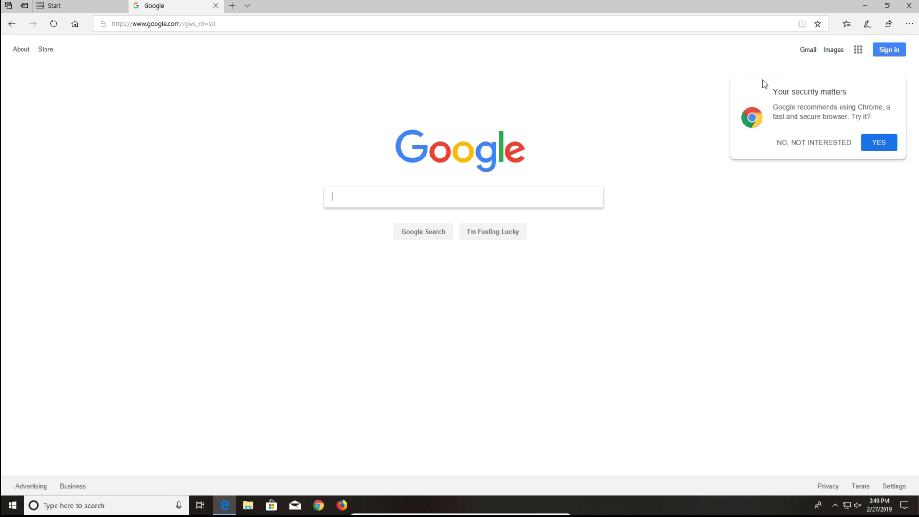
Return to Edge's advanced settings and select Google Search among the address bar search engines.
click(906, 28)
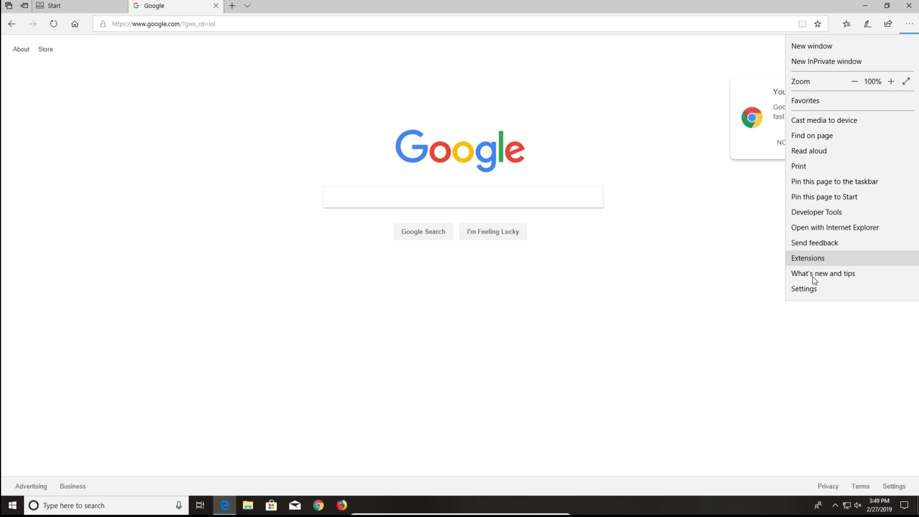
click(813, 288)
scroll(844, 231, down, 2)
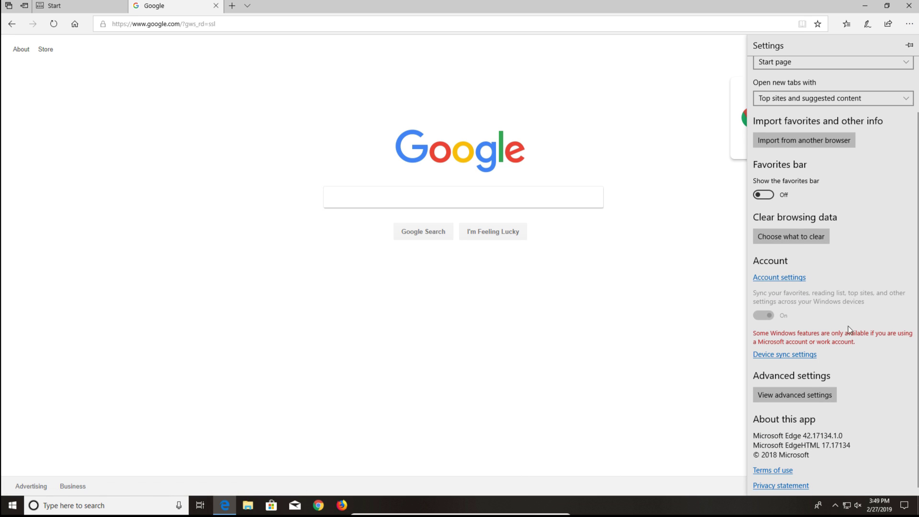
click(792, 396)
scroll(875, 269, down, 6)
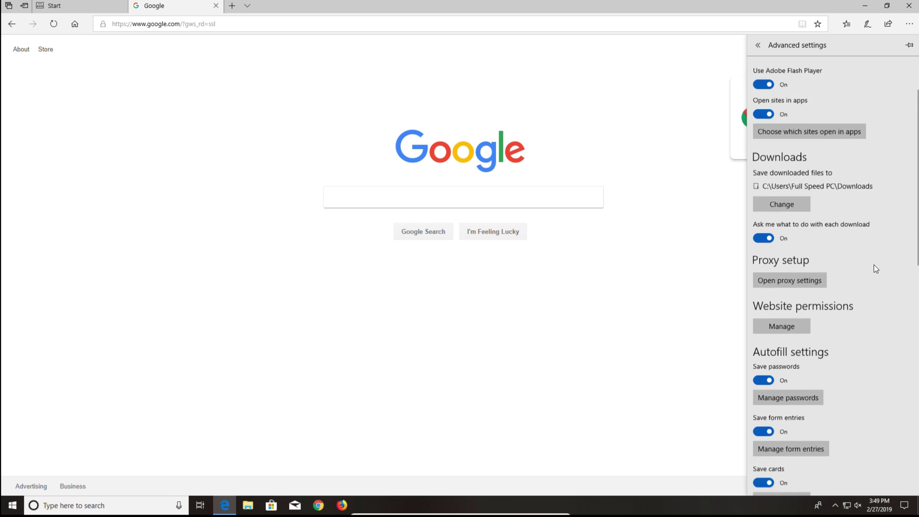
scroll(875, 269, down, 3)
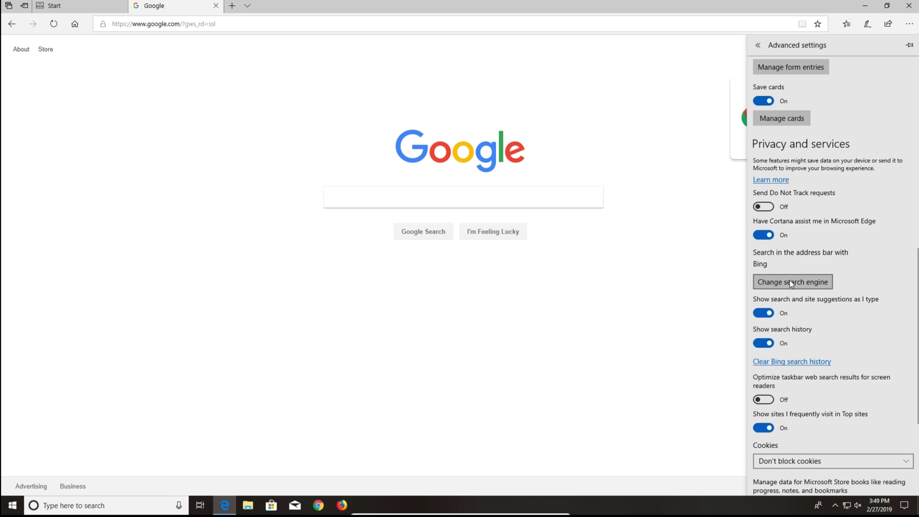
click(799, 286)
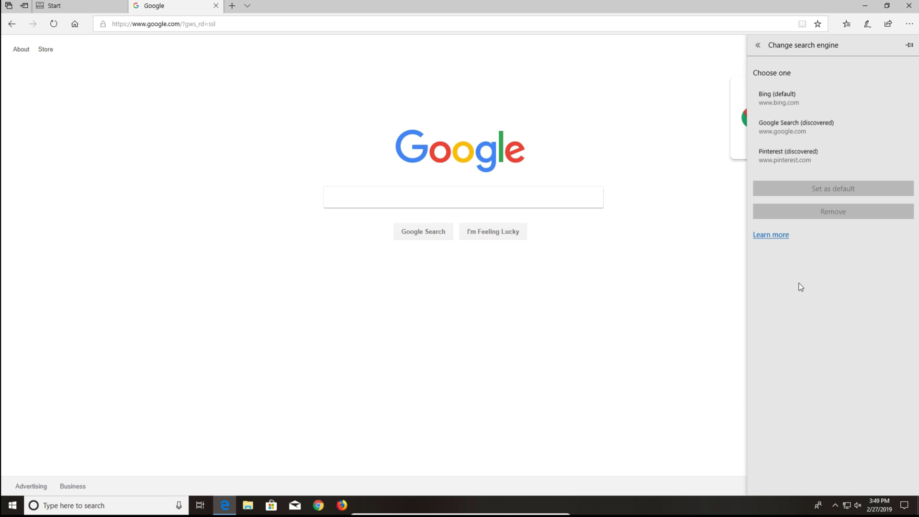
click(788, 128)
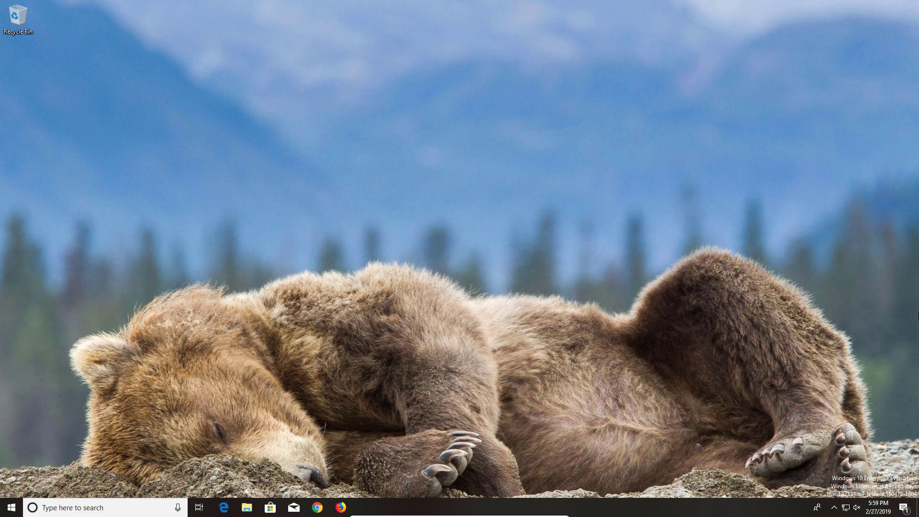
Open Windows Defender Security Center and check for threat definition updates.
click(833, 511)
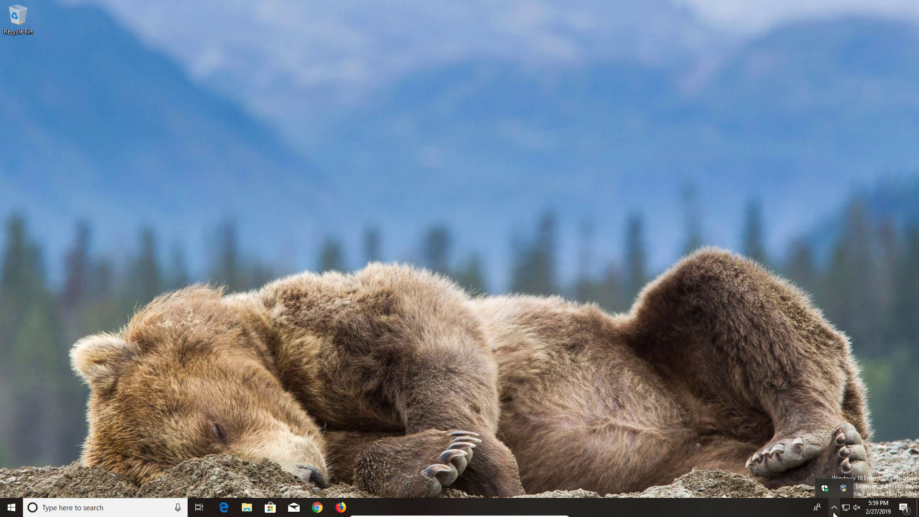
click(825, 490)
click(287, 220)
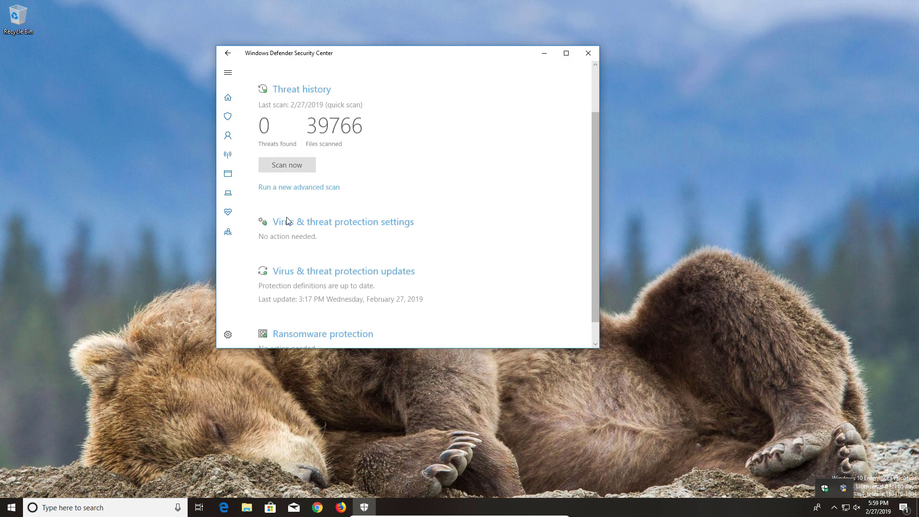
click(341, 271)
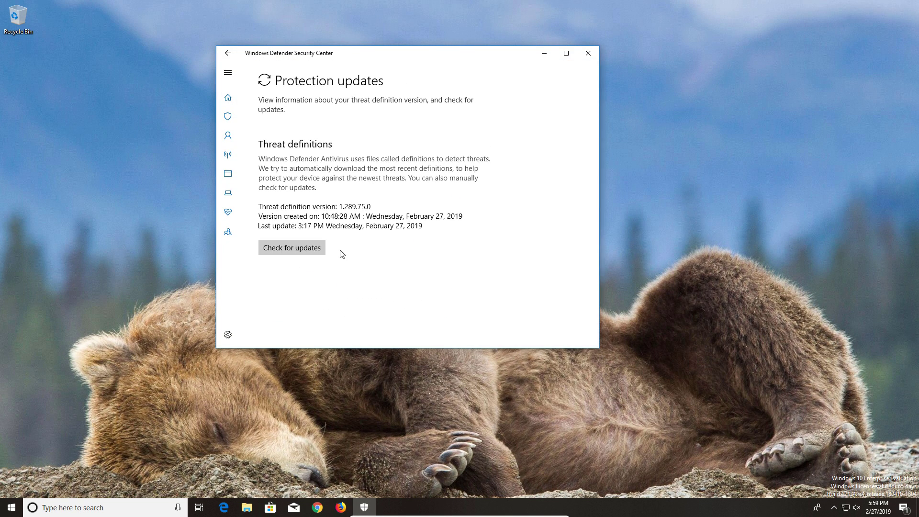
click(298, 249)
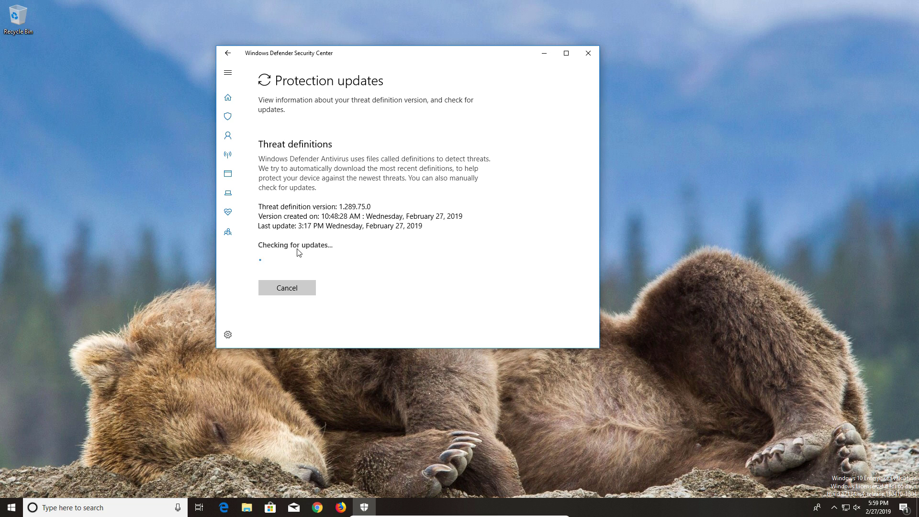
Start a new advanced scan in Windows Defender with the Full scan option.
click(227, 52)
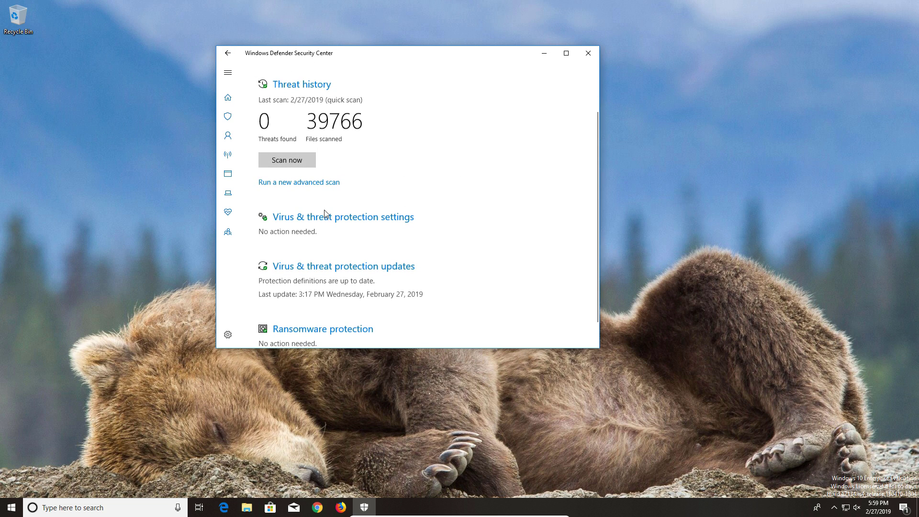
click(313, 183)
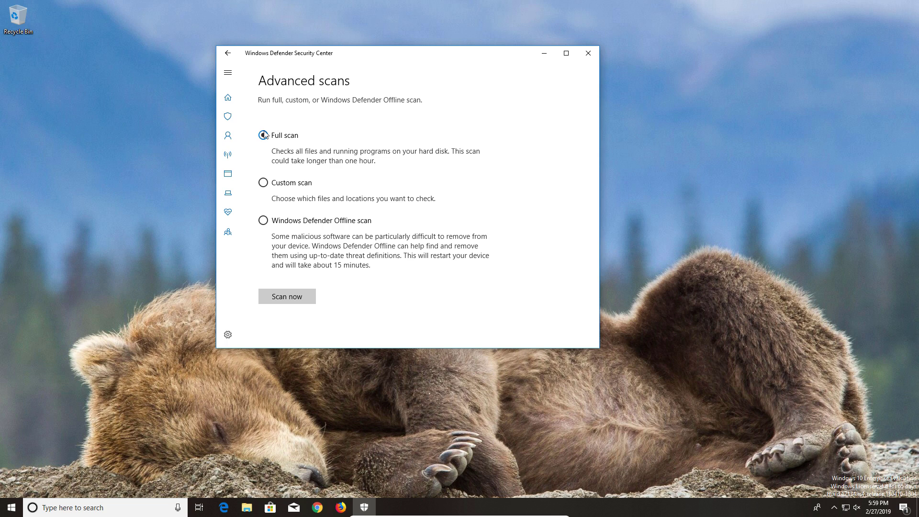
click(283, 298)
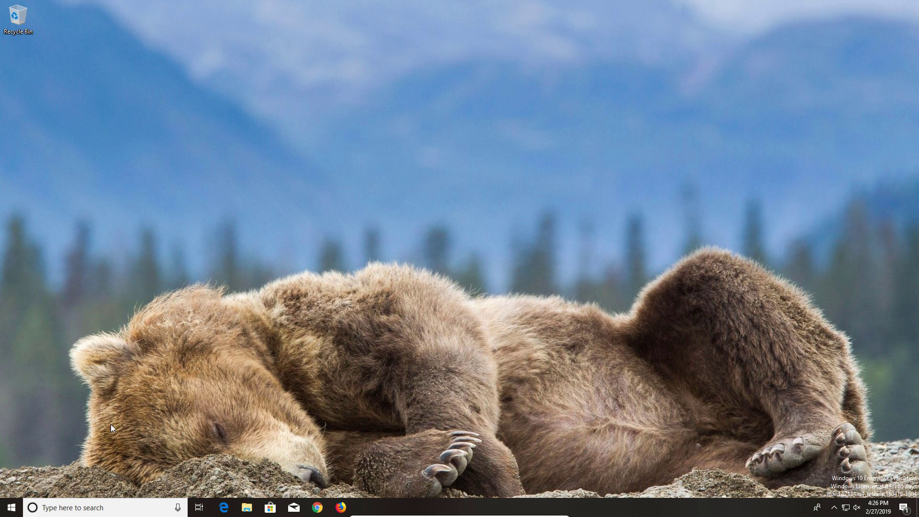
Search for File Explorer, open it and show the drives under This PC.
click(9, 513)
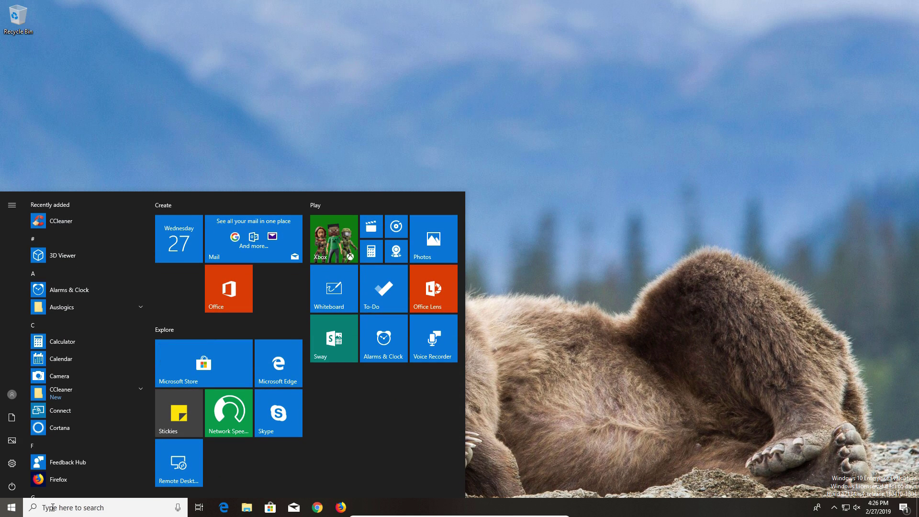
click(53, 507)
text(file e)
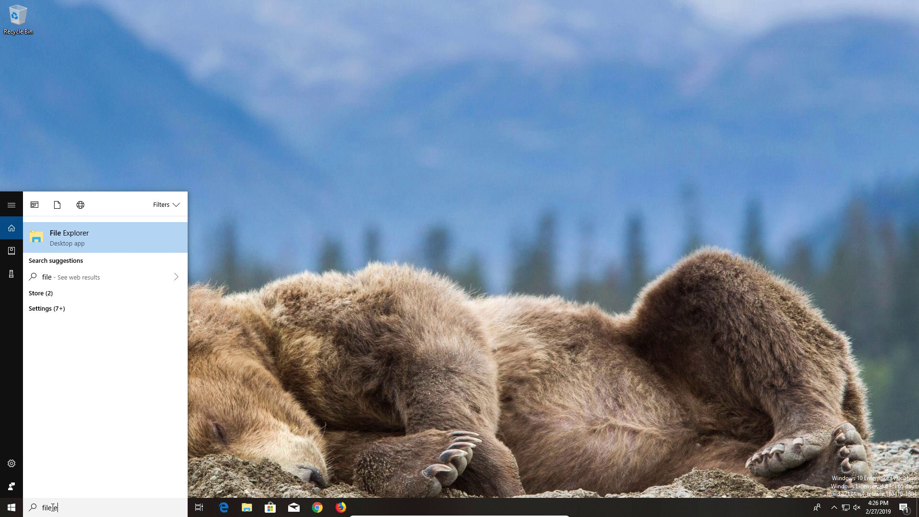
text(xplorer)
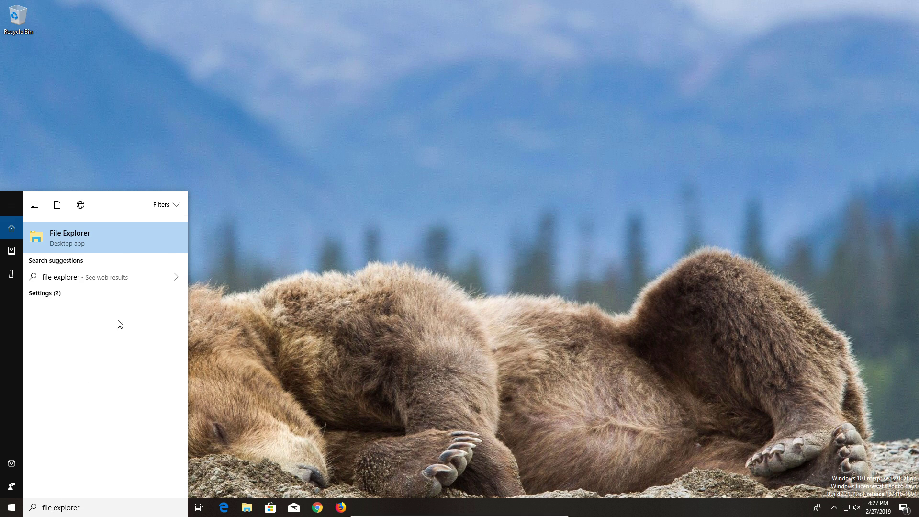
click(102, 236)
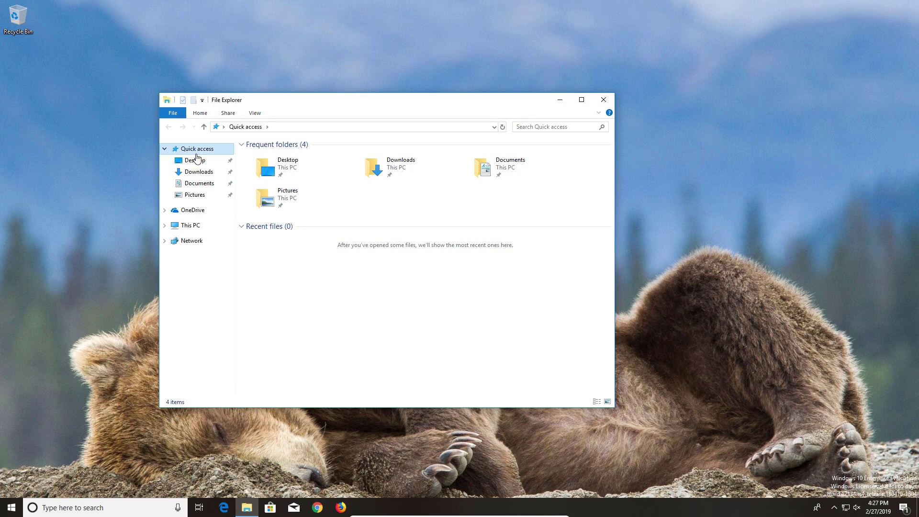
click(199, 227)
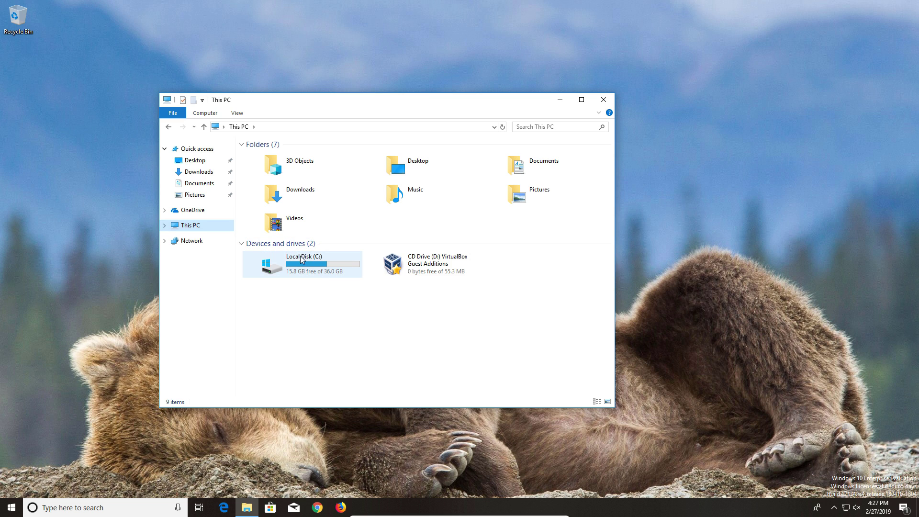
Open the properties of Local Disk (C:) and launch the drive optimization tool from there.
right_click(310, 266)
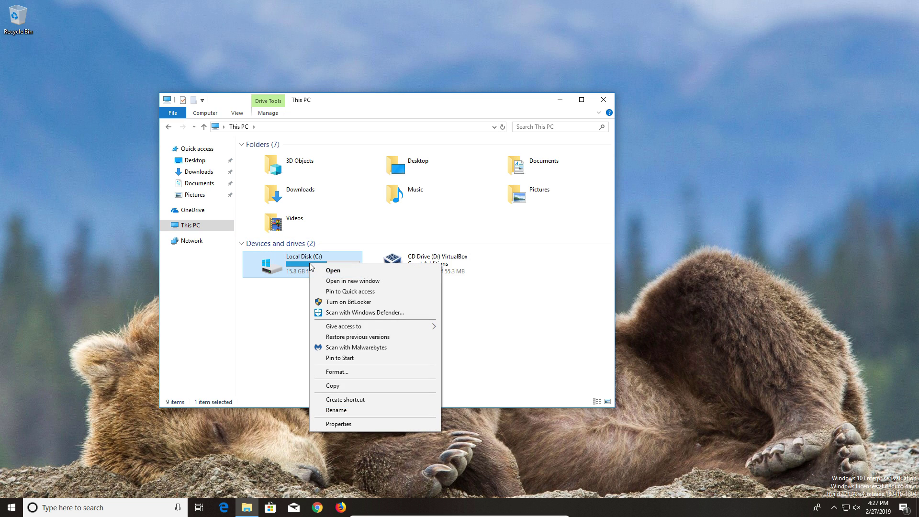
click(344, 424)
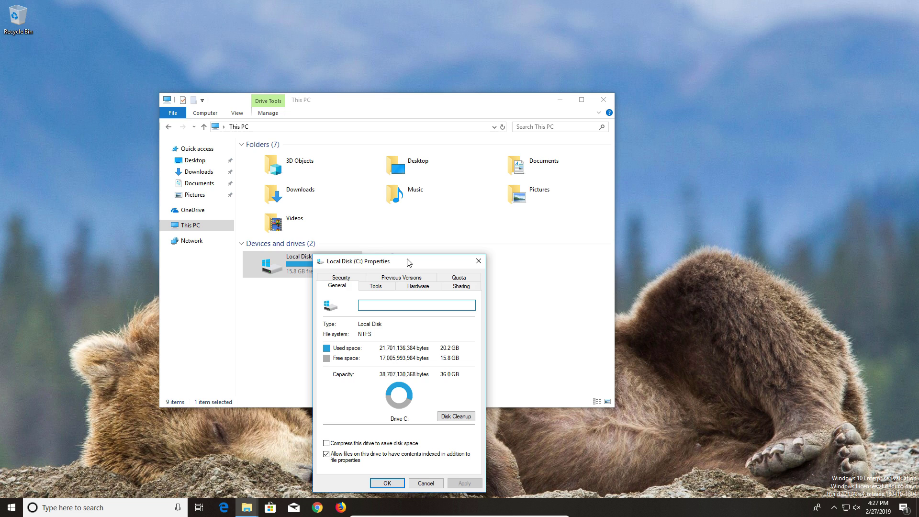
drag(409, 261, 441, 171)
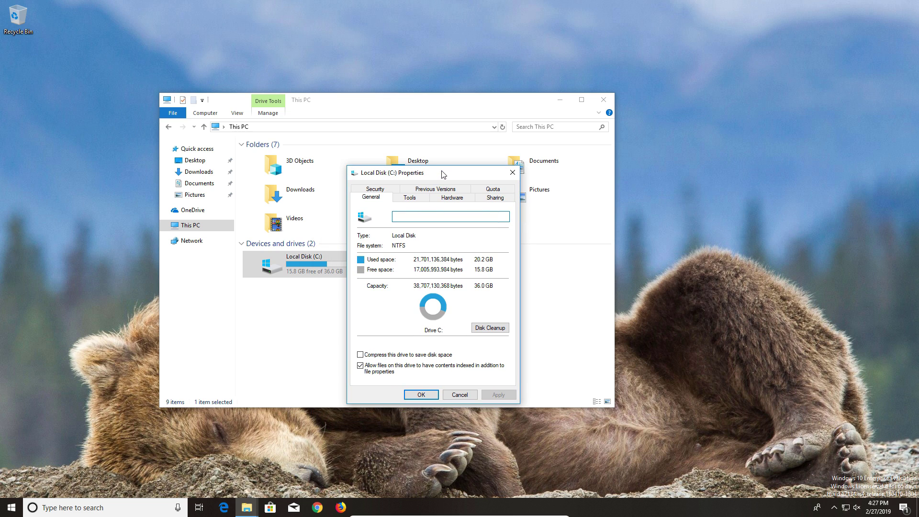
click(413, 200)
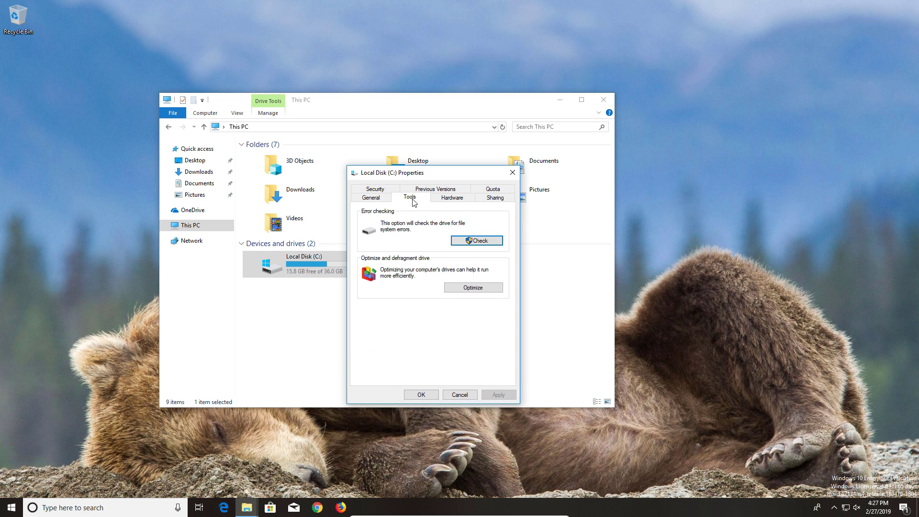
click(482, 287)
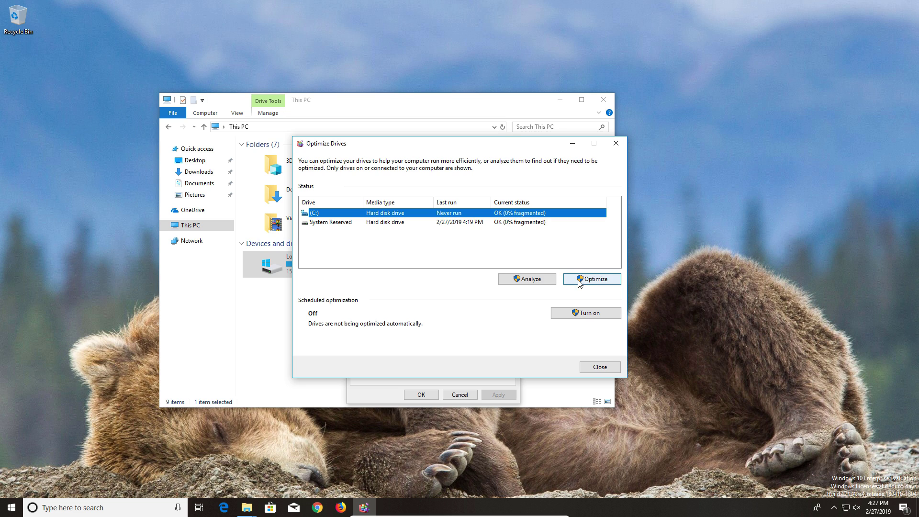
Turn on scheduled drive optimization with a Monthly frequency, review the drives included without changing them, and apply the schedule.
click(578, 313)
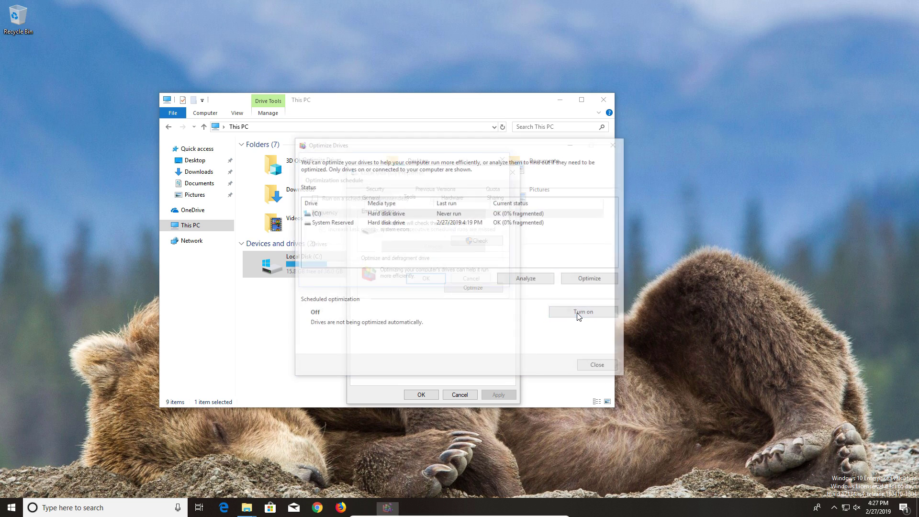
click(313, 199)
click(421, 214)
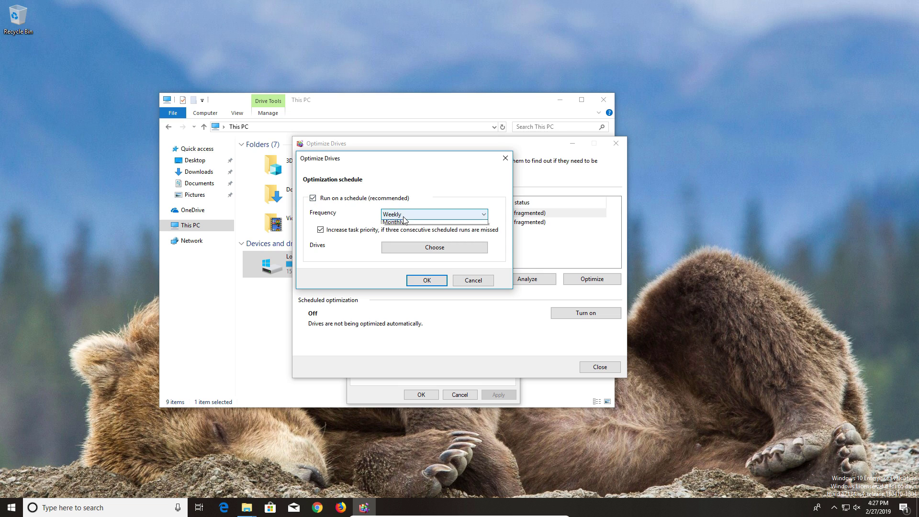
click(397, 238)
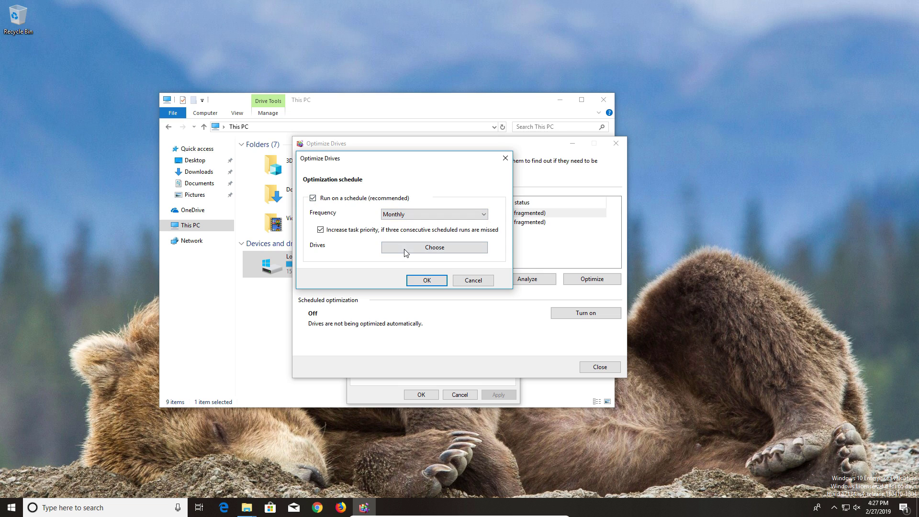
click(403, 251)
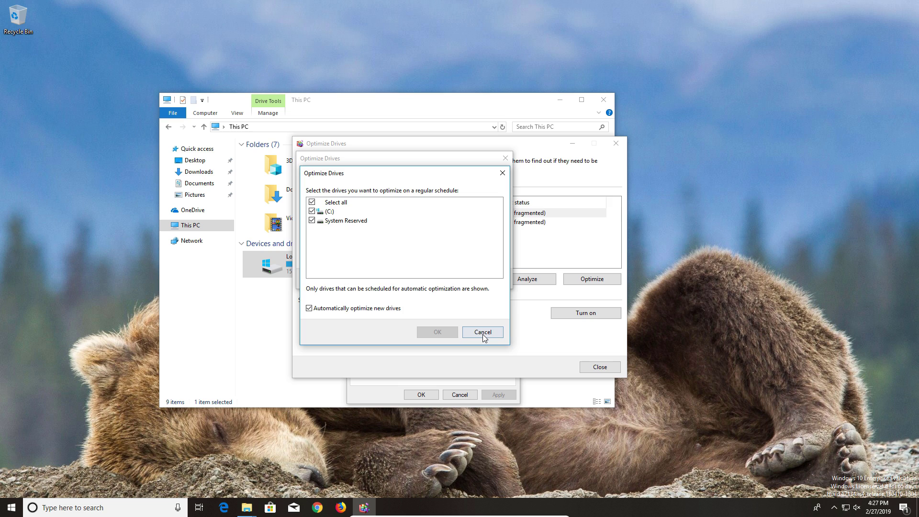
click(483, 334)
click(427, 281)
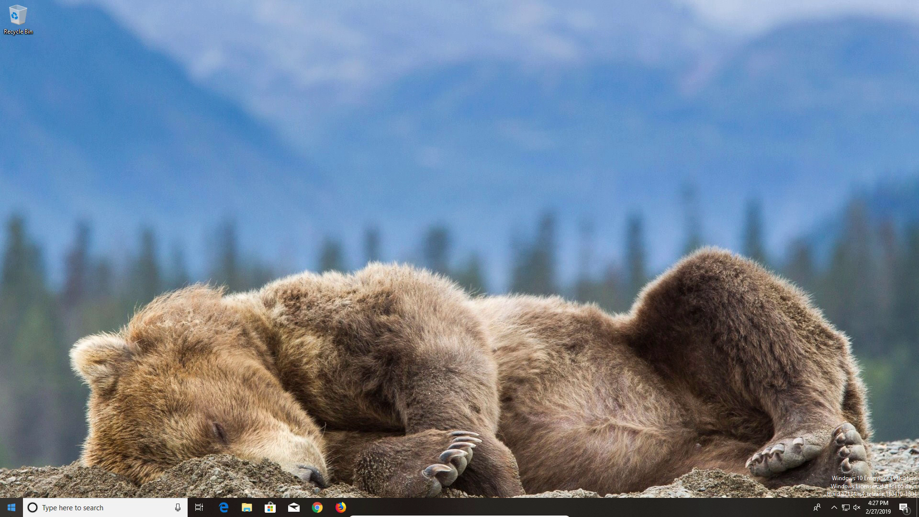
Restart the computer.
click(8, 511)
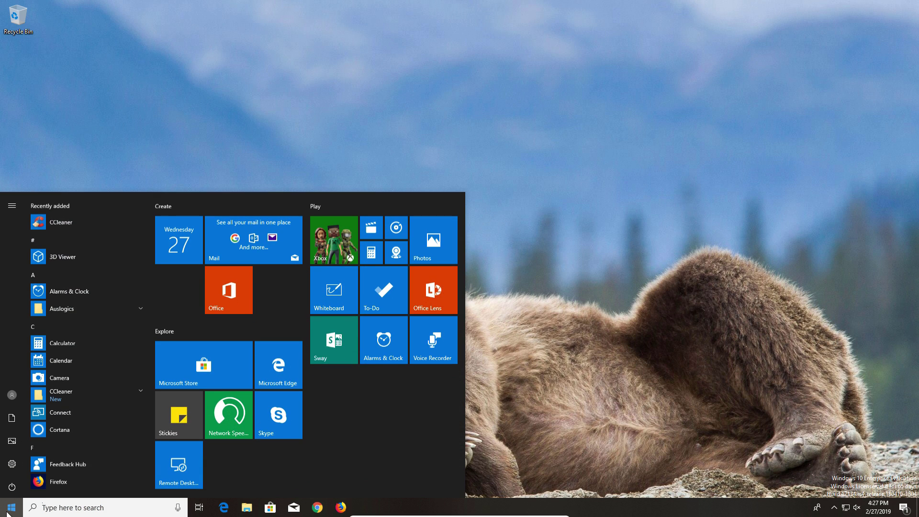
click(12, 486)
click(7, 462)
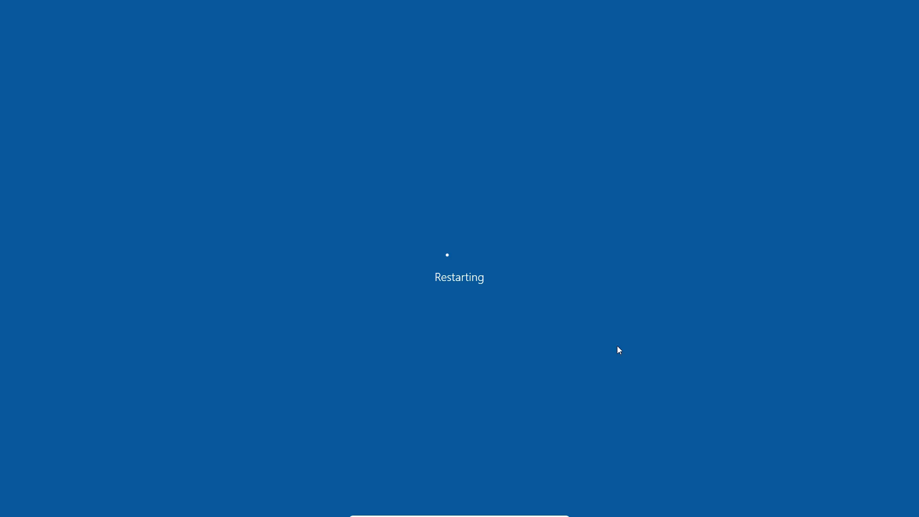